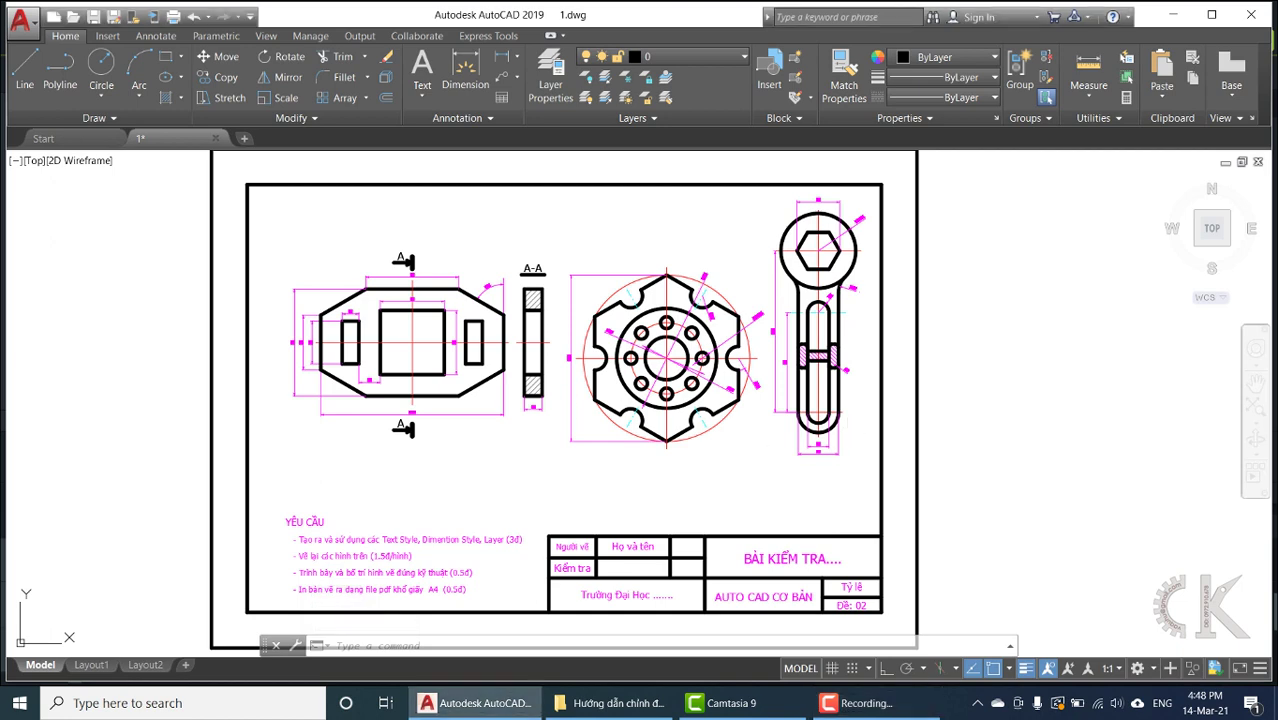
# Pan and zoom toward the left view of the part and its A–A section marks.
pyautogui.moveTo(555, 407); pyautogui.dragTo(665, 413, button='middle')
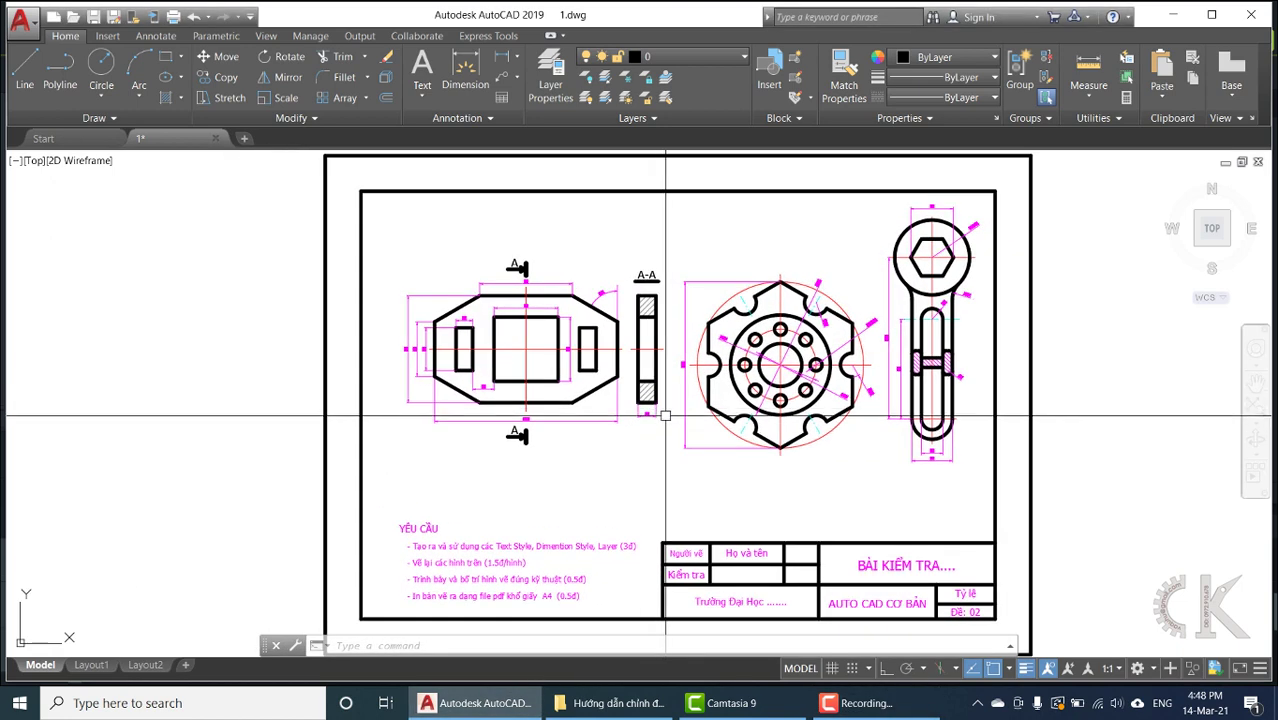
pyautogui.scroll(2, 598, 369)
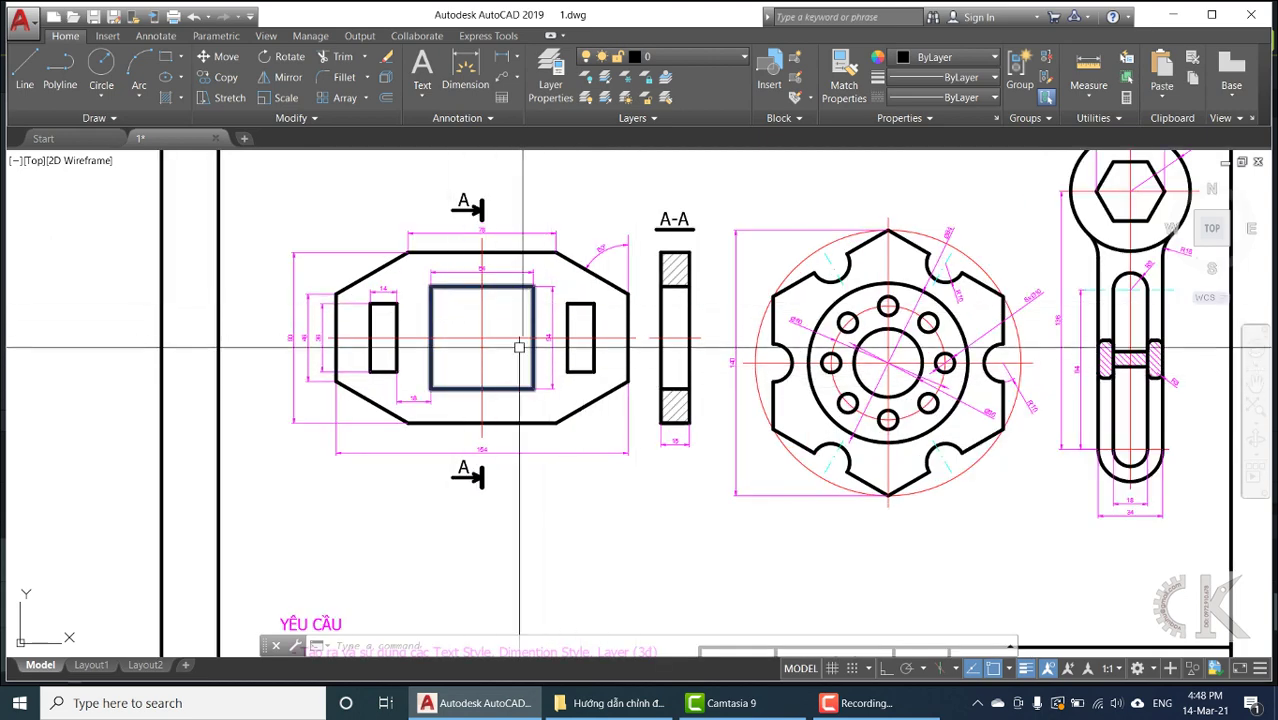
# Zoom closer on the left view and select its crossing red centre lines.
pyautogui.scroll(2, 516, 342)
pyautogui.moveTo(508, 359); pyautogui.dragTo(562, 432, button='middle')
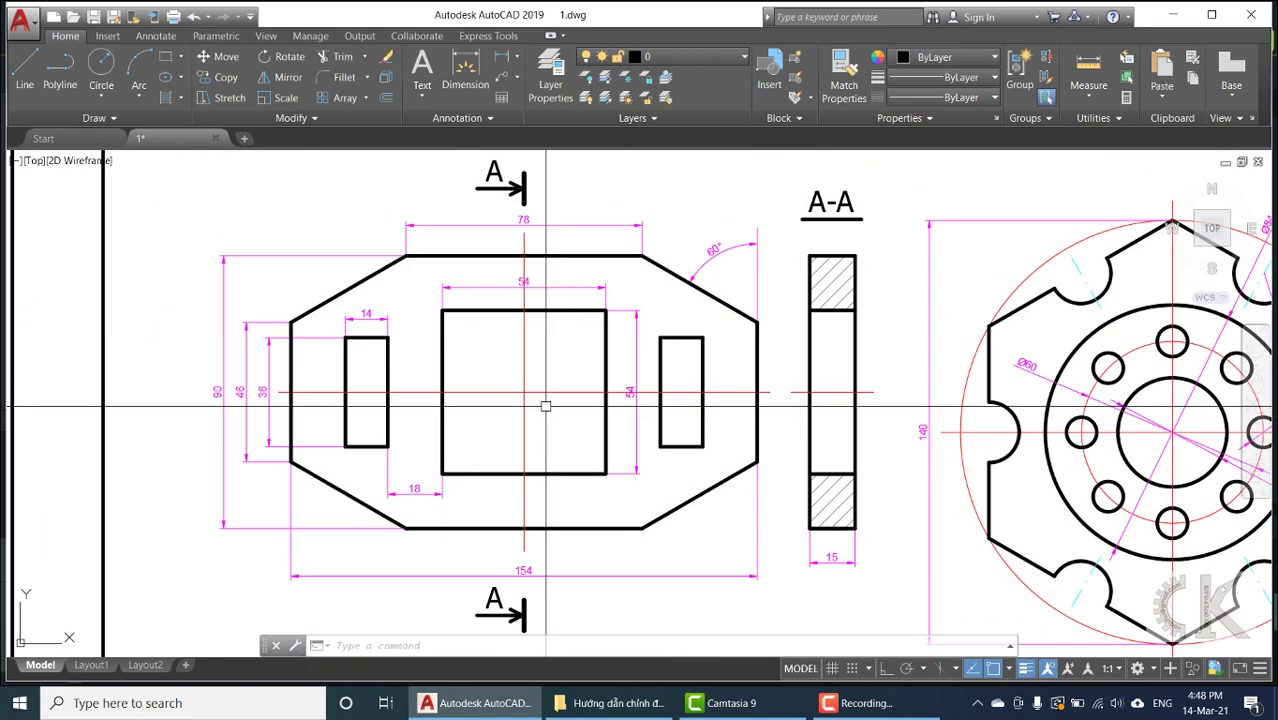
pyautogui.click(524, 372)
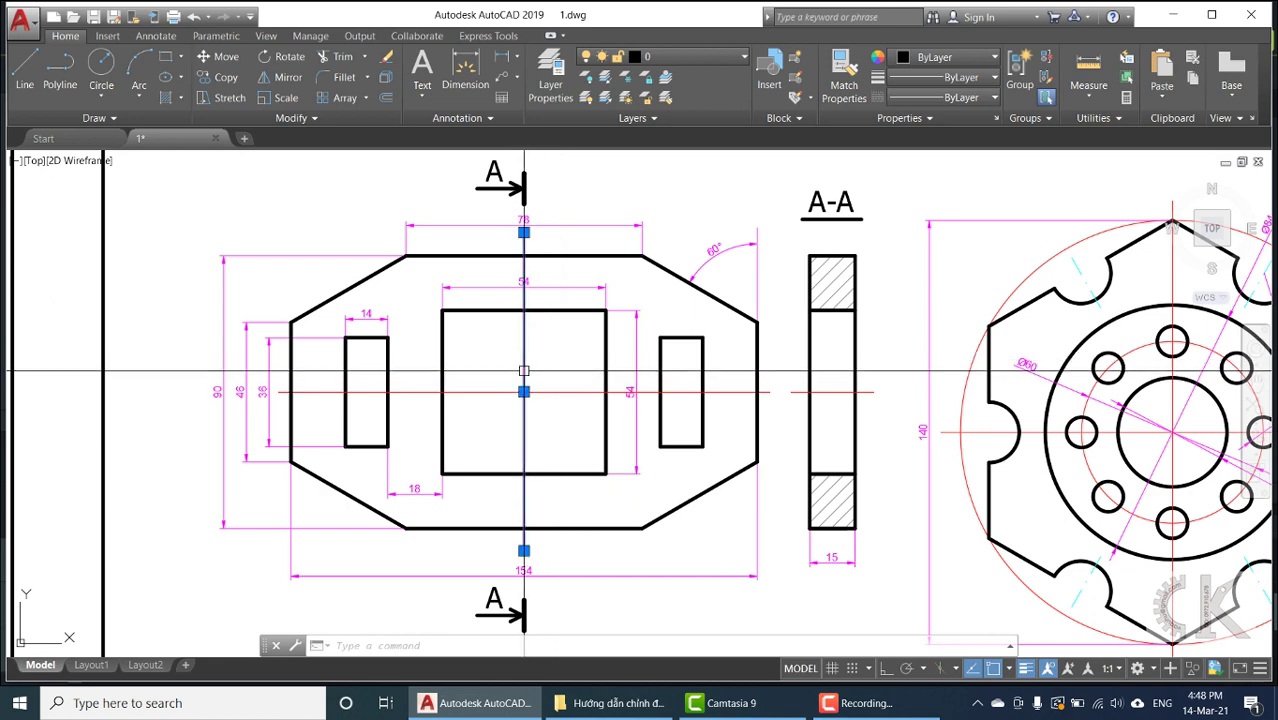
pyautogui.click(557, 391)
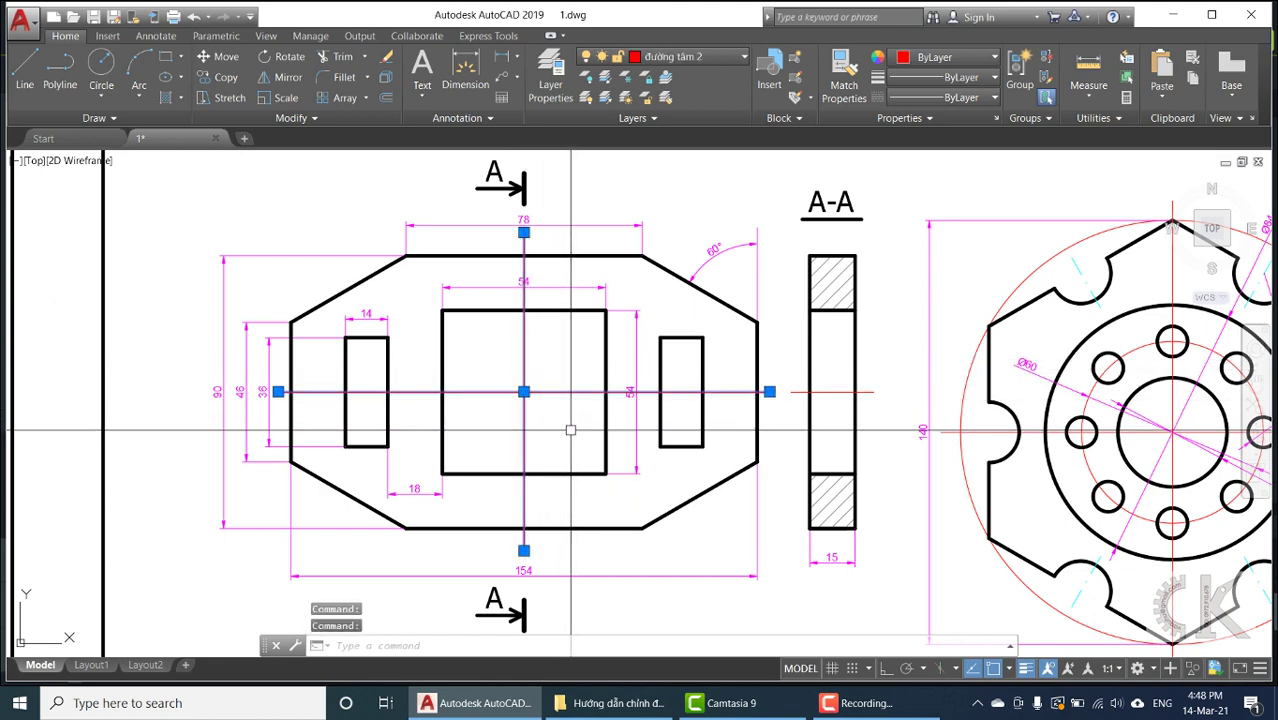
pyautogui.press('Escape')
pyautogui.press('Escape')
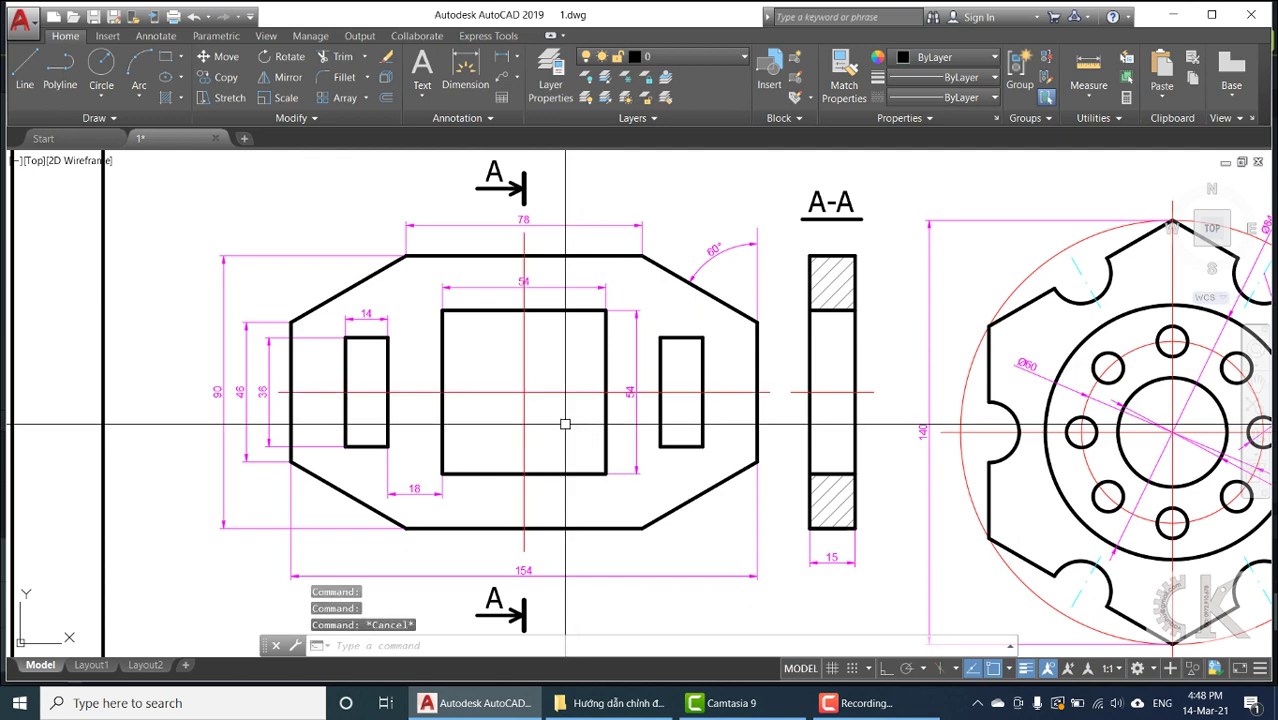
# Reselect the horizontal centre line to confirm it lies on layer đường tâm 2.
pyautogui.click(549, 391)
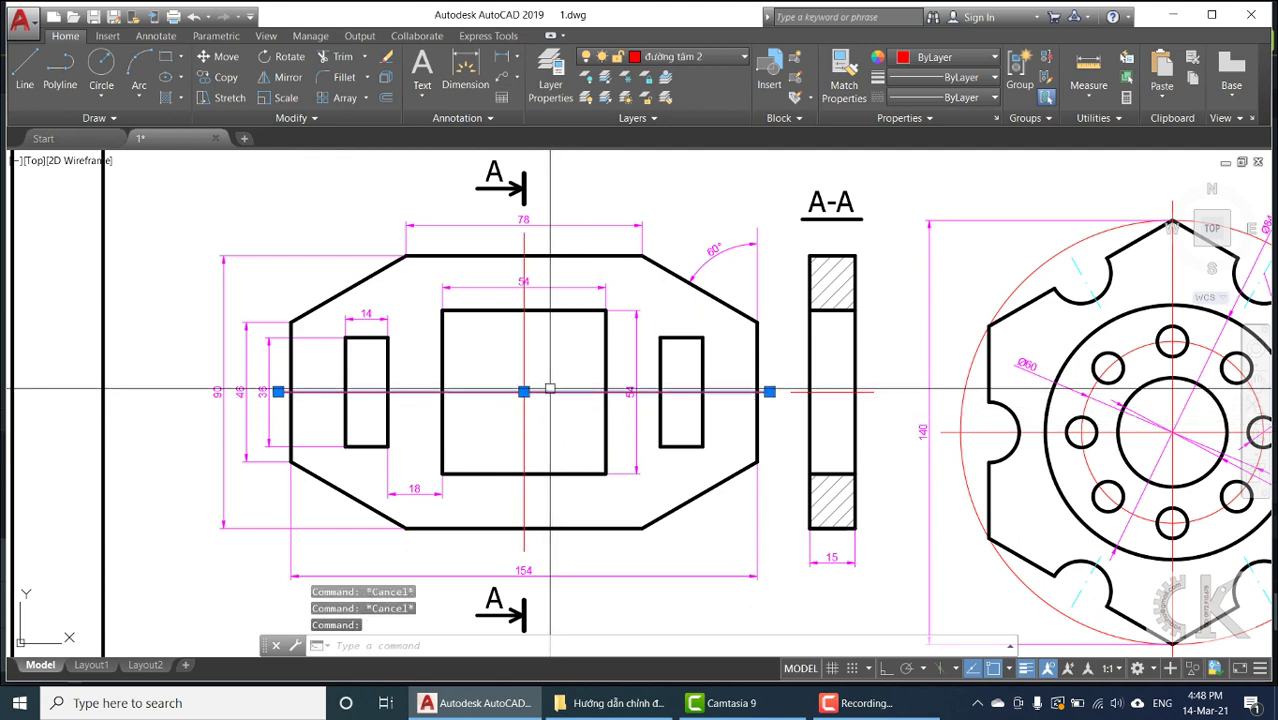
pyautogui.click(524, 405)
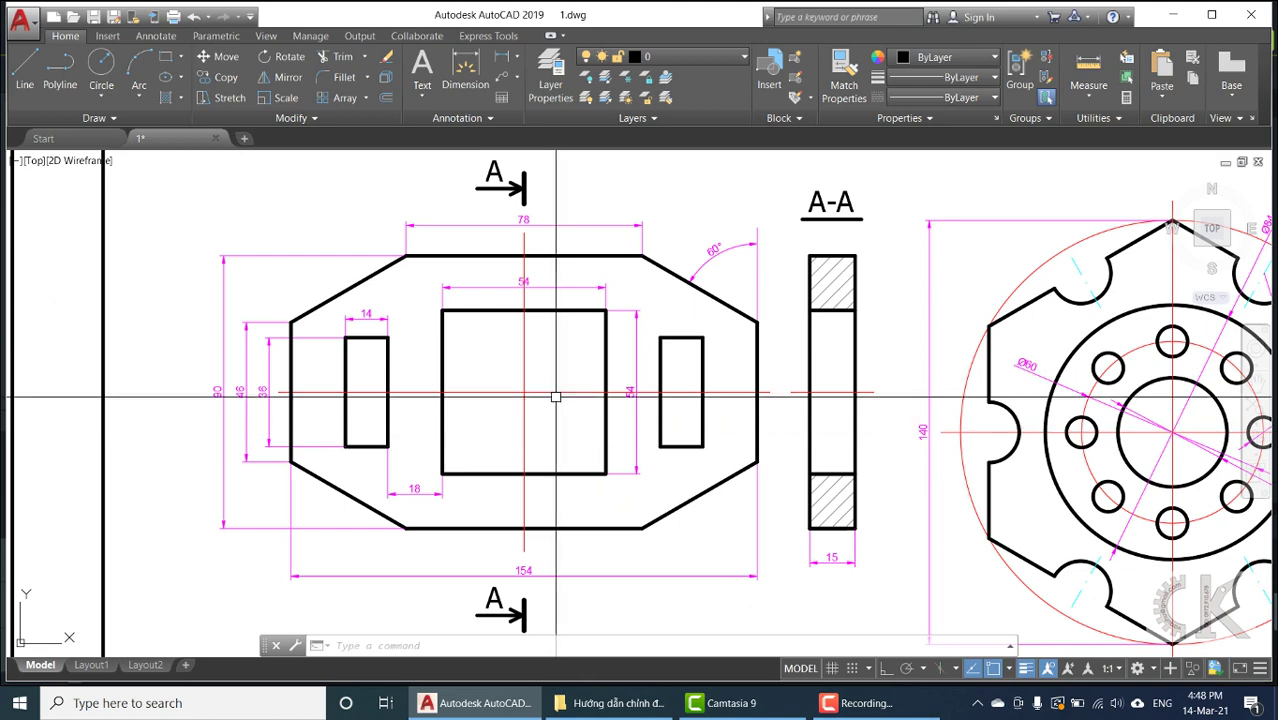
pyautogui.click(552, 391)
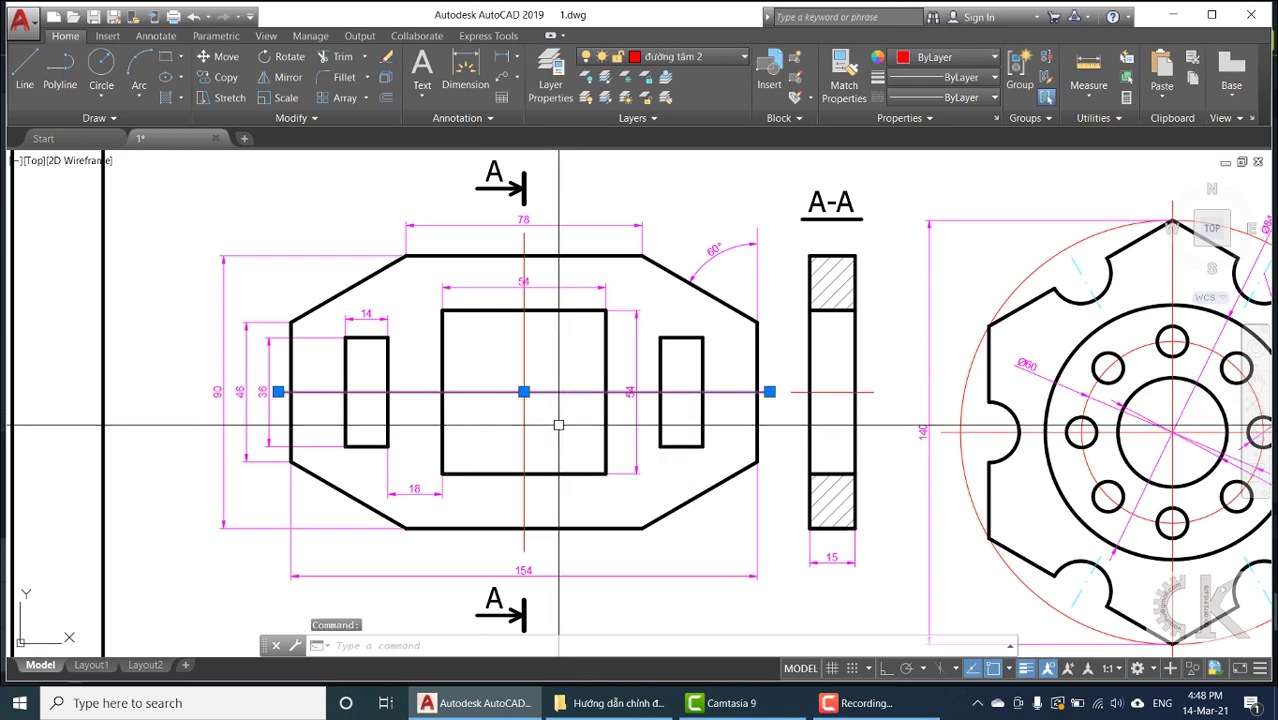
pyautogui.press('Escape')
pyautogui.click(556, 391)
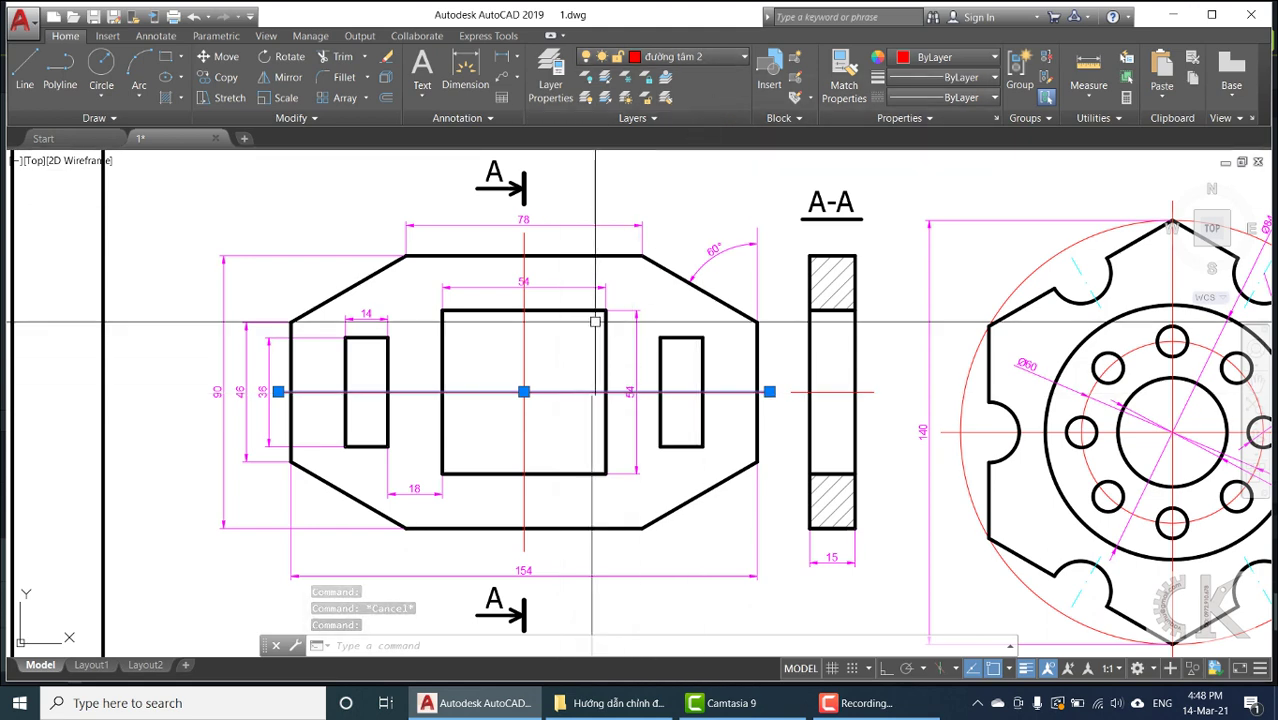
pyautogui.click(737, 58)
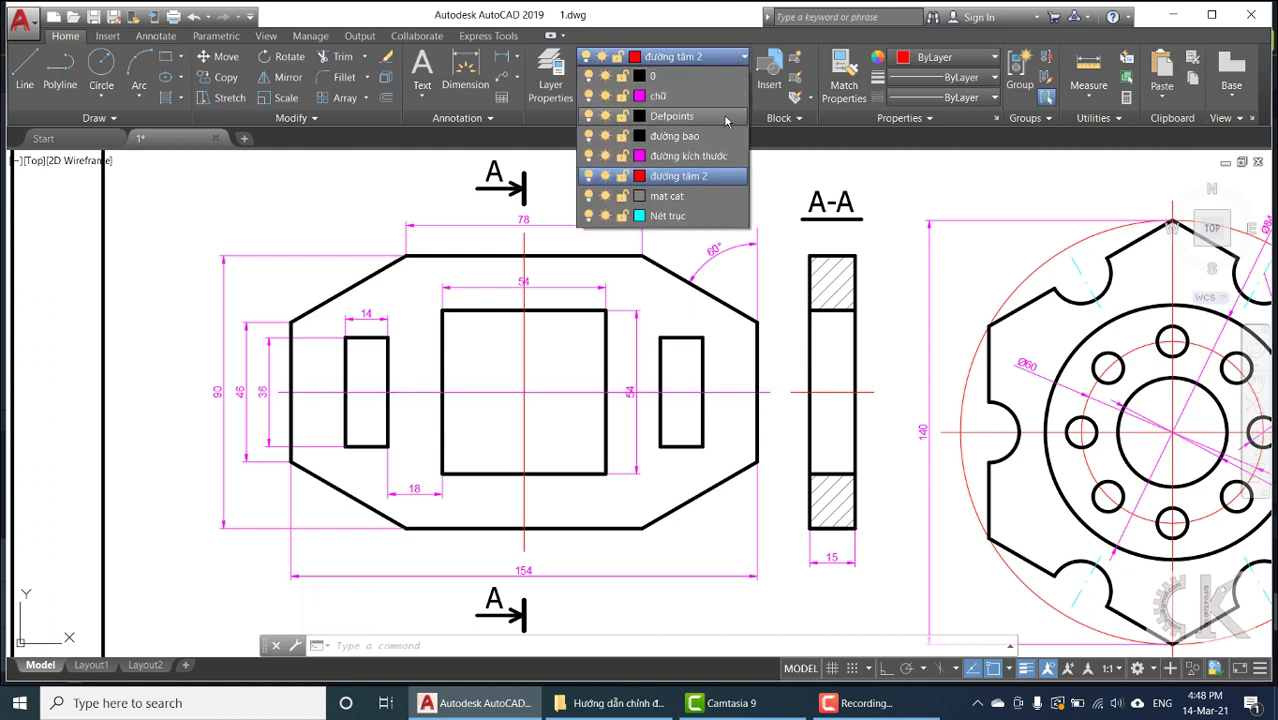
pyautogui.click(675, 136)
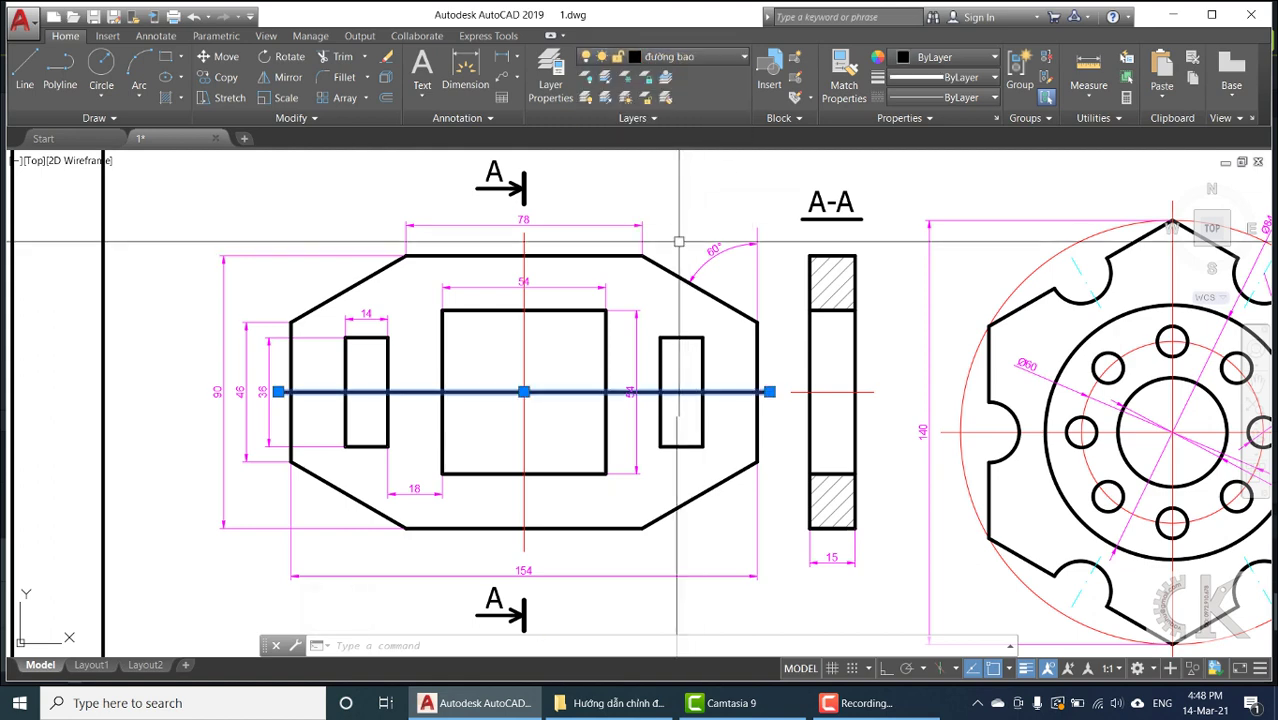
pyautogui.press('Escape')
pyautogui.press('Escape')
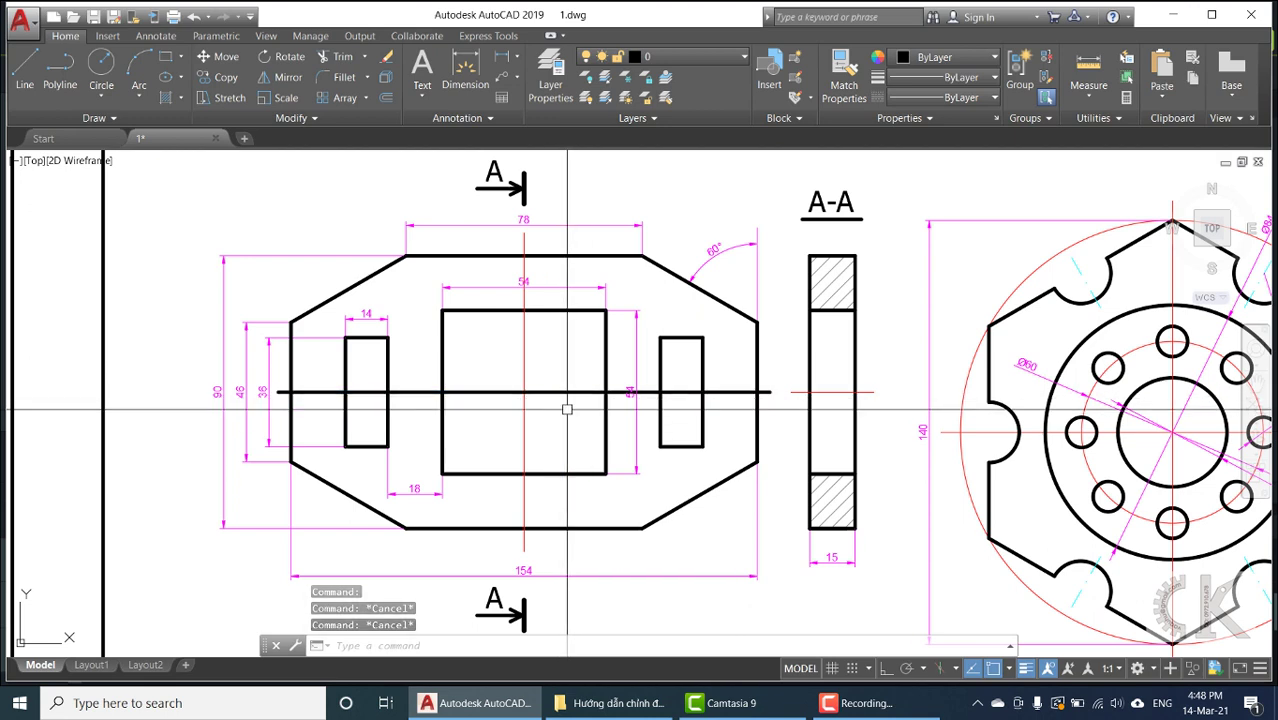
pyautogui.click(557, 394)
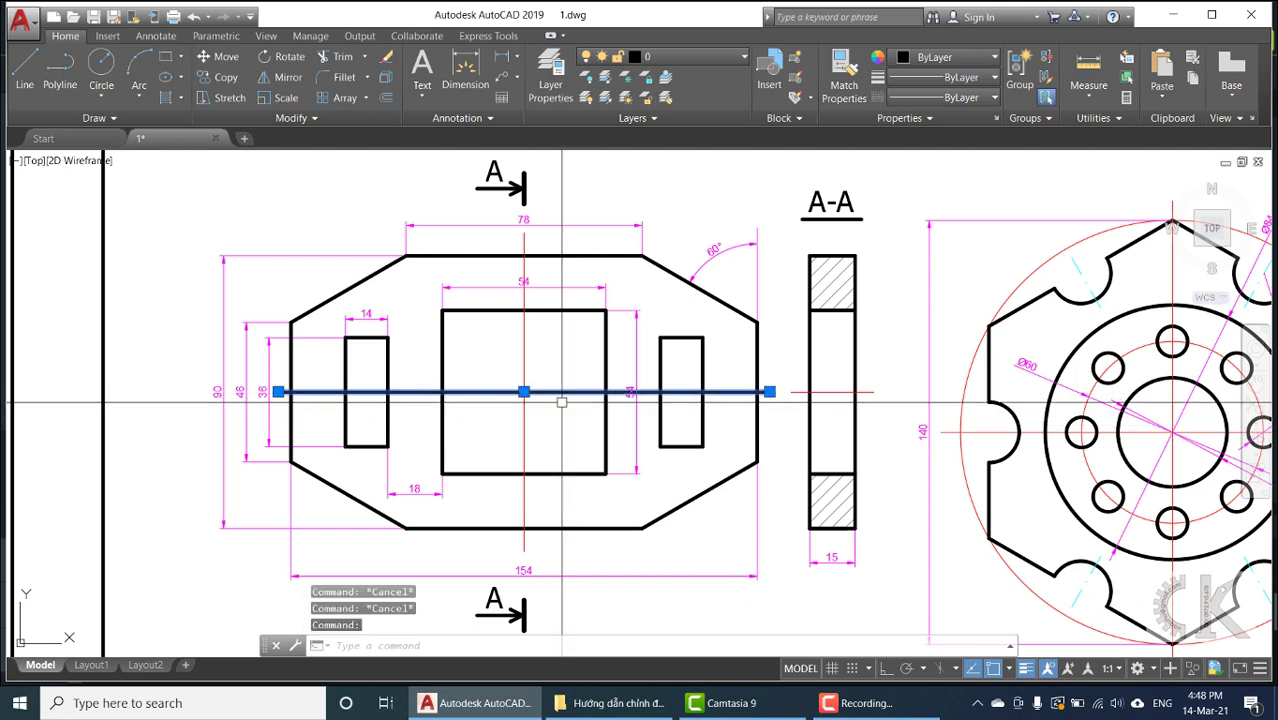
pyautogui.click(722, 56)
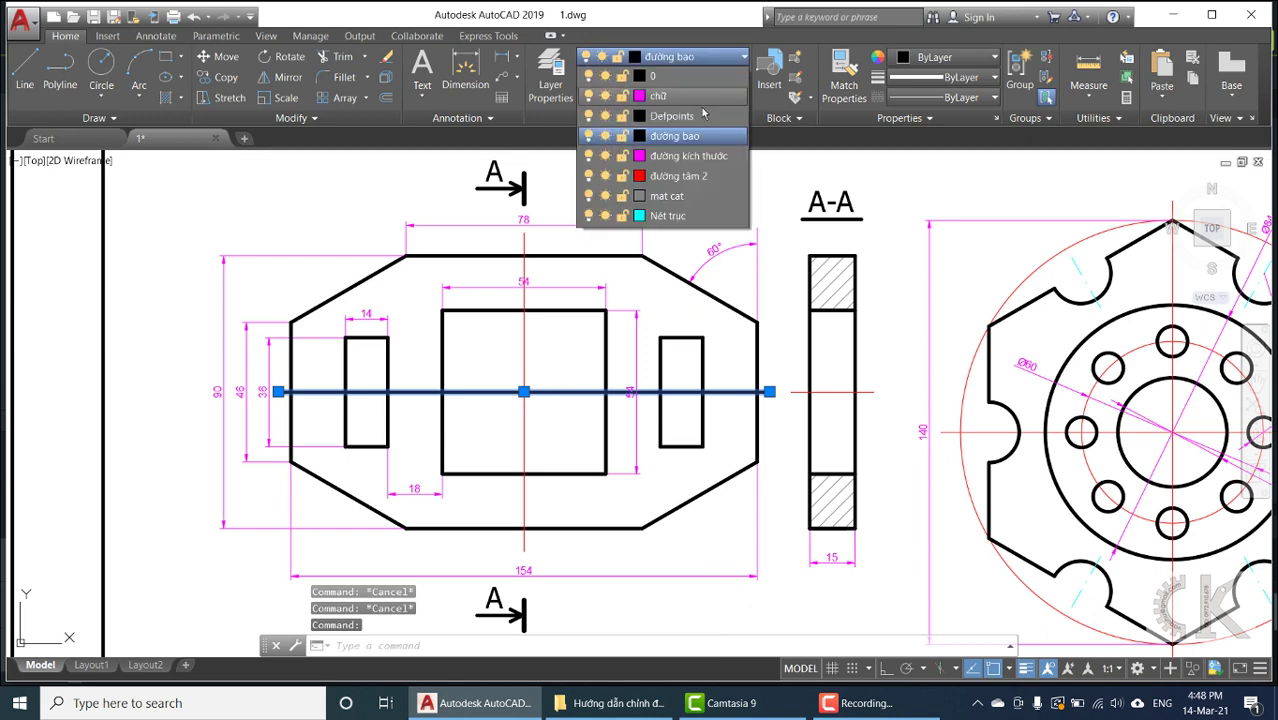
pyautogui.click(660, 165)
pyautogui.press('Escape')
pyautogui.press('Escape')
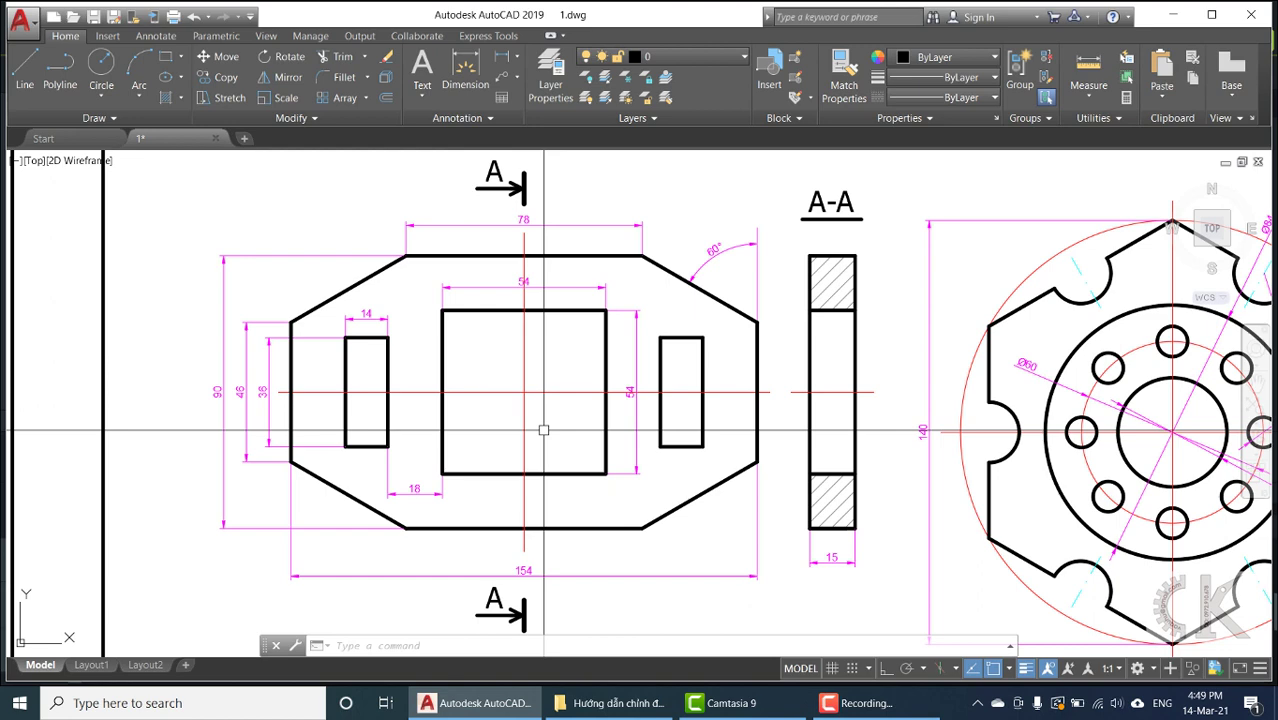
# In the Layer Properties Manager, start changing the đường tâm 2 layer's linetype.
pyautogui.write('LA')
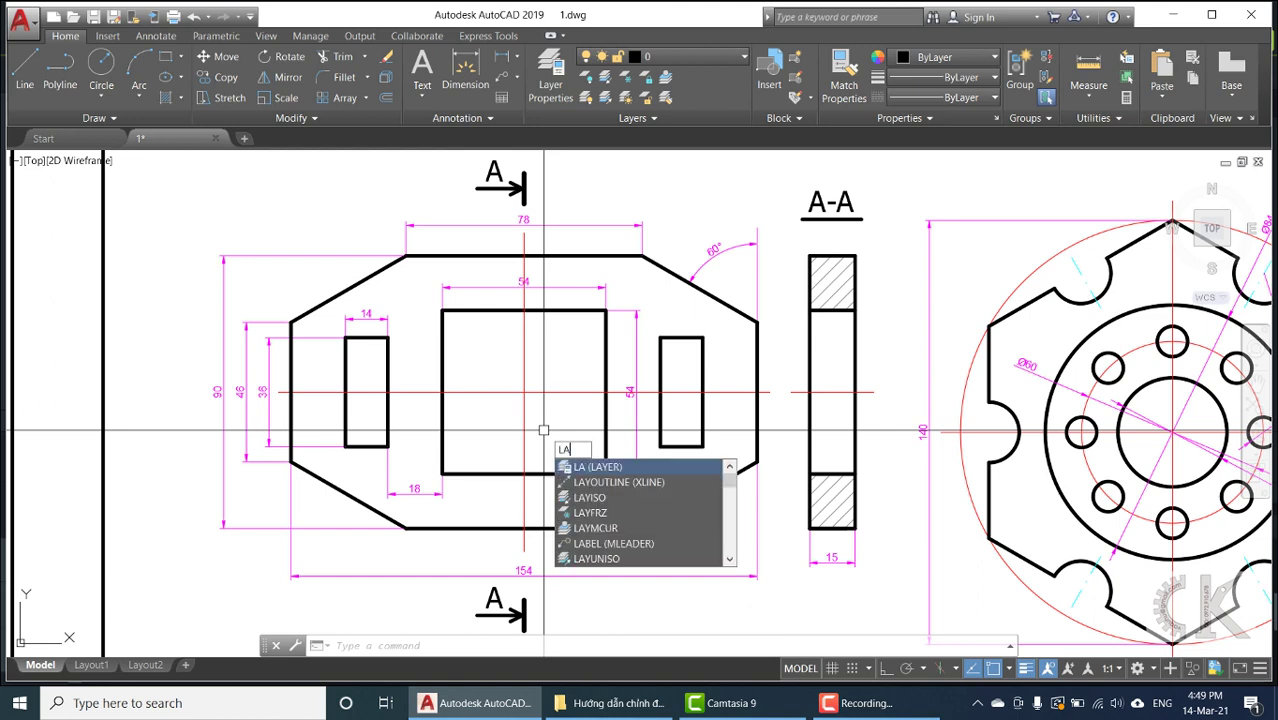
pyautogui.press('Return')
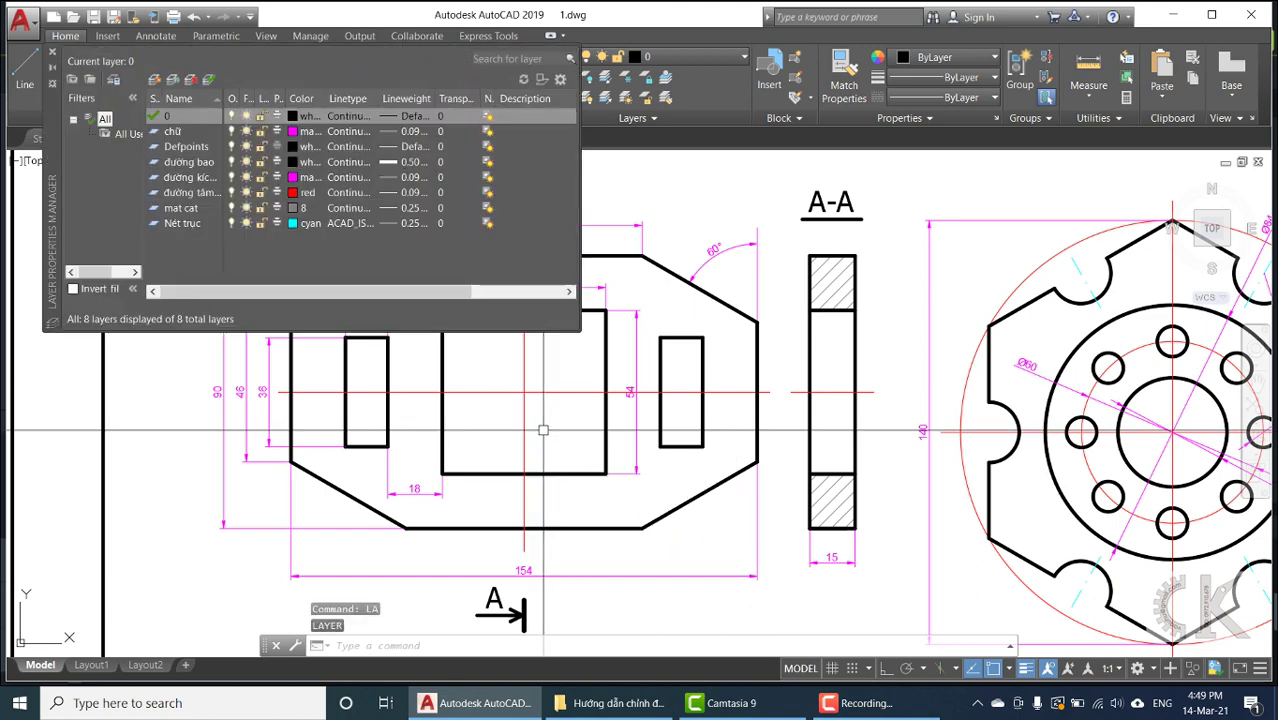
pyautogui.moveTo(44, 200); pyautogui.dragTo(500, 368)
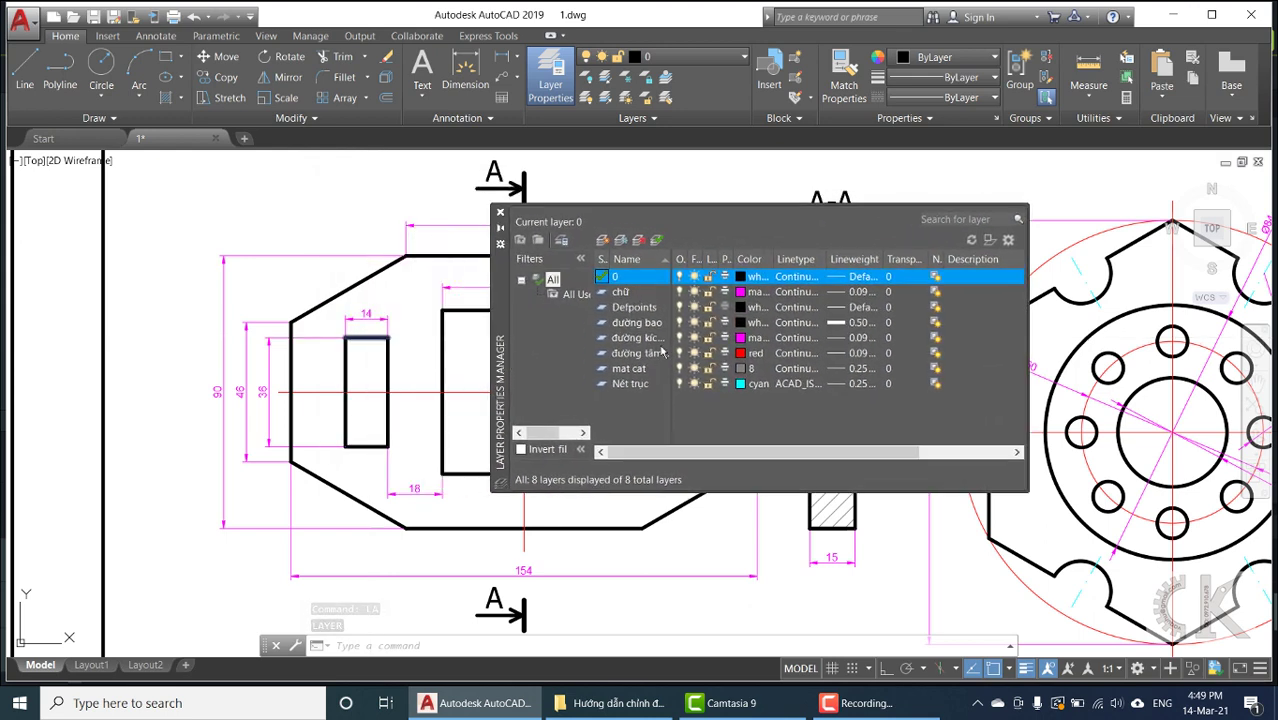
pyautogui.click(660, 355)
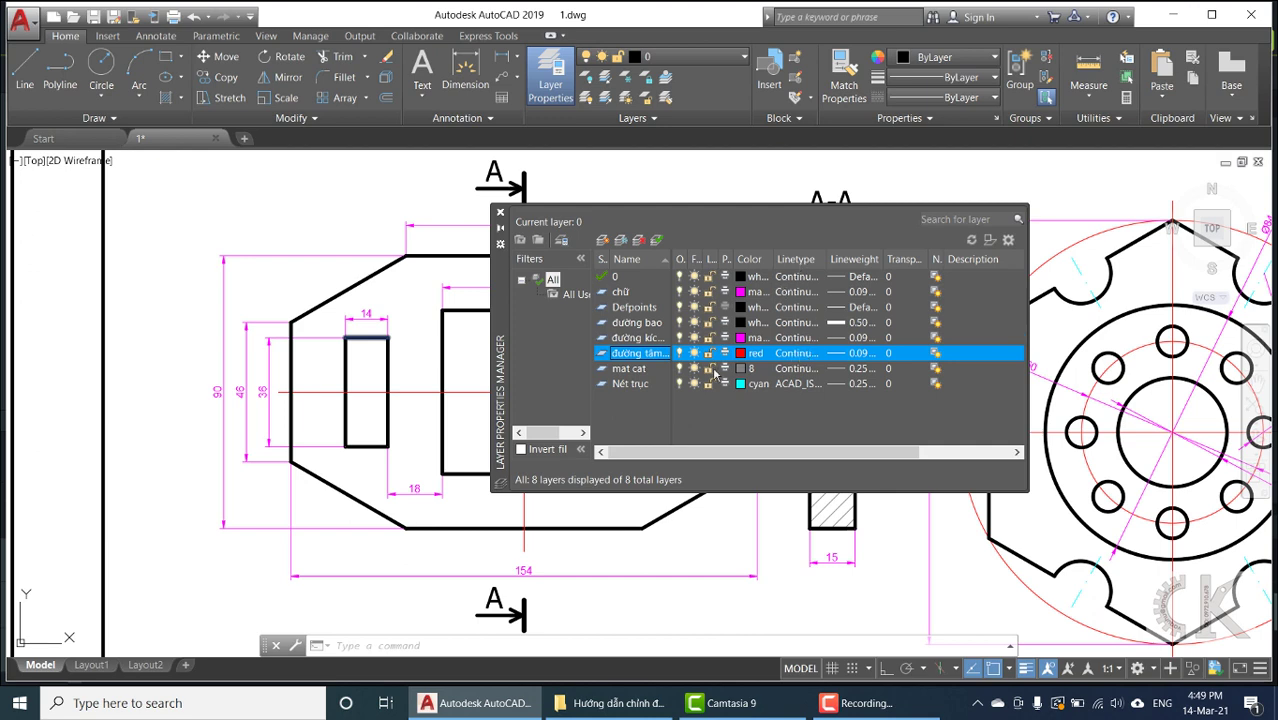
pyautogui.click(801, 356)
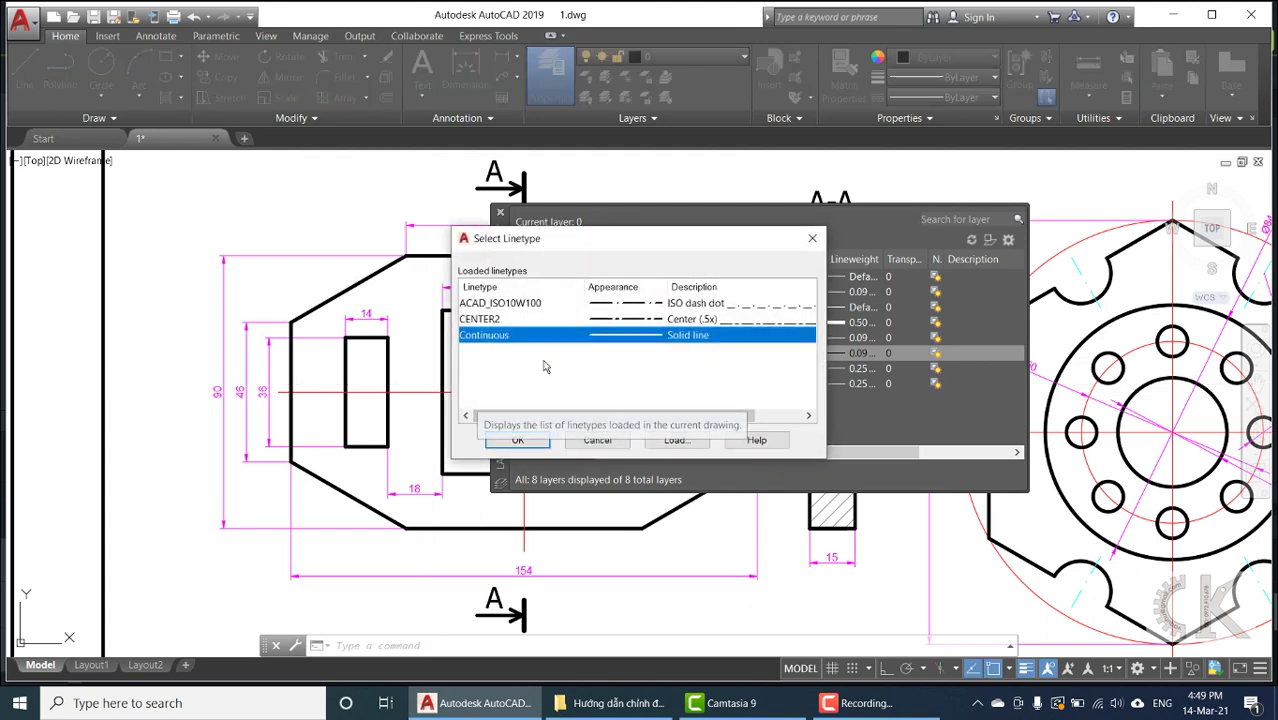
# Load the CENTER linetype and assign it to layer đường tâm 2.
pyautogui.click(675, 445)
pyautogui.scroll(-3, 548, 375)
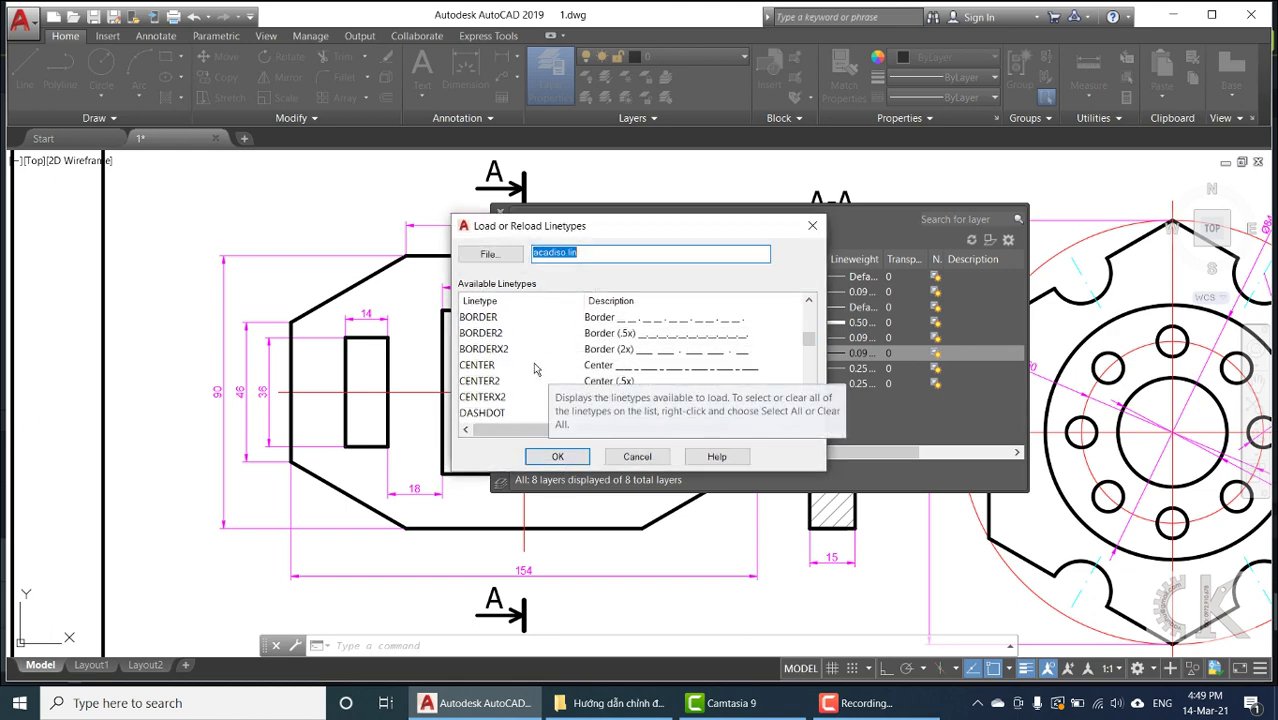
pyautogui.click(637, 456)
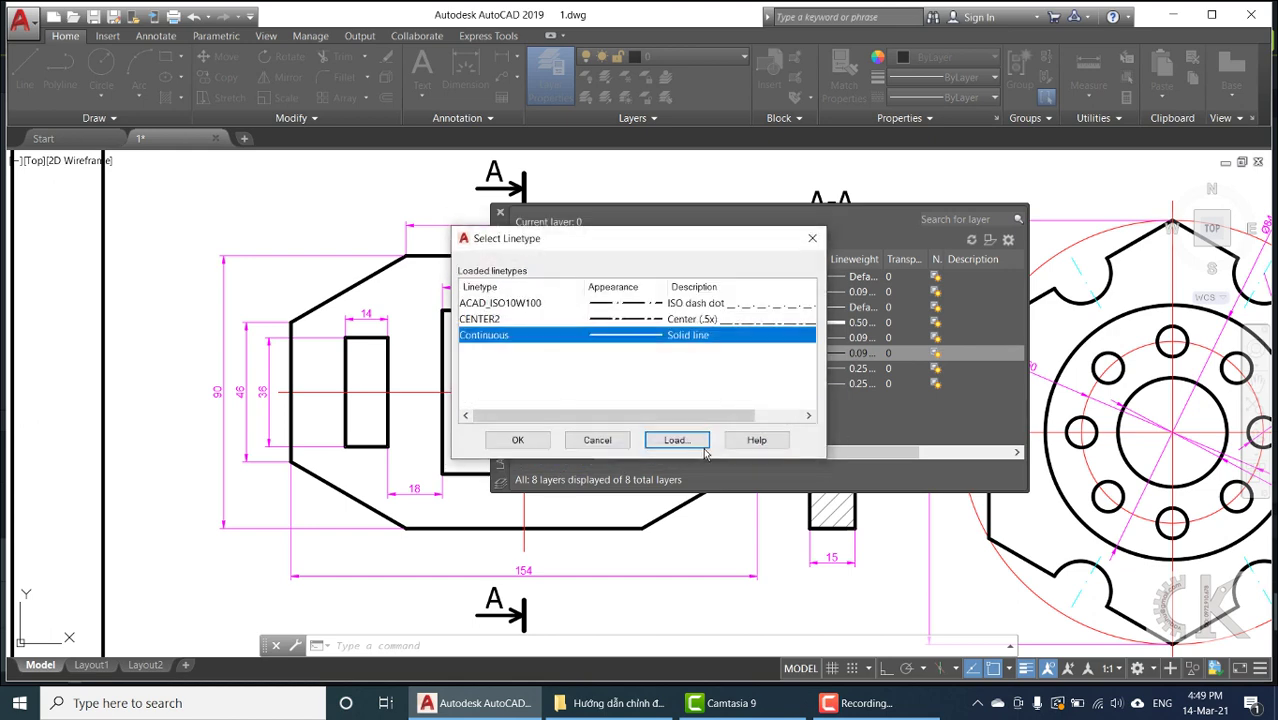
pyautogui.click(676, 441)
pyautogui.scroll(-3, 545, 360)
pyautogui.scroll(-4, 545, 360)
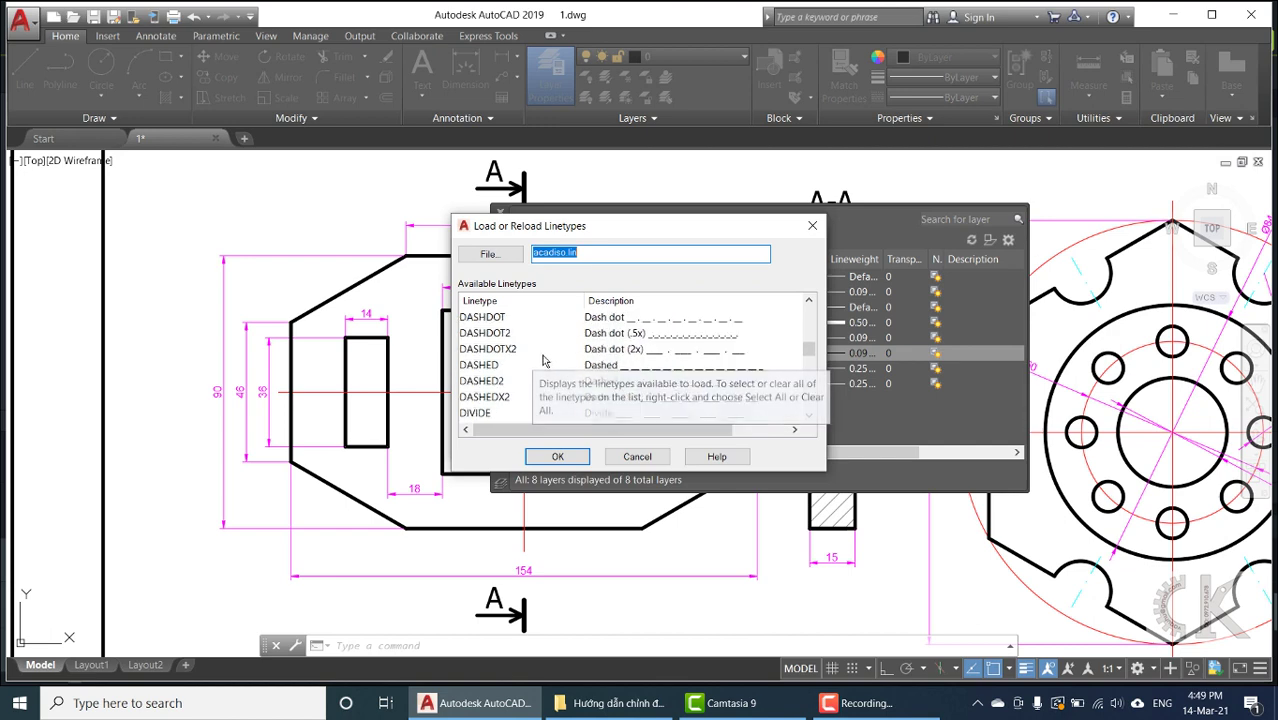
pyautogui.click(507, 320)
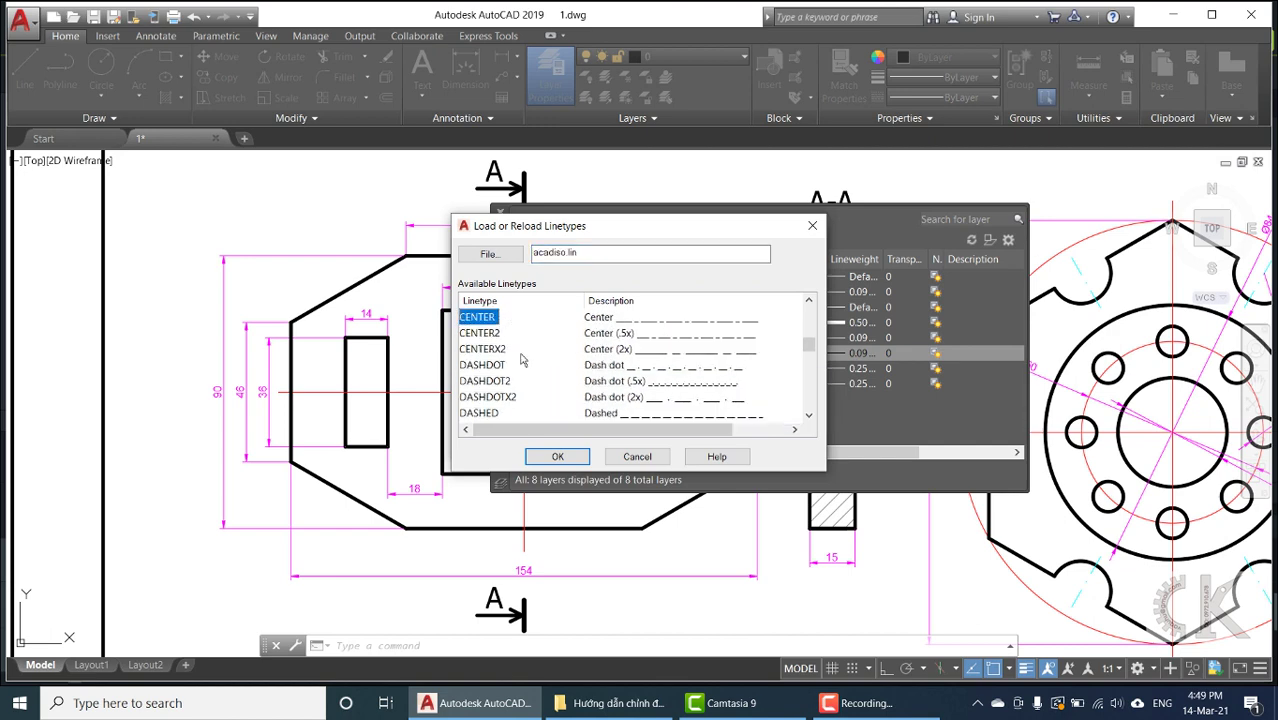
pyautogui.click(555, 455)
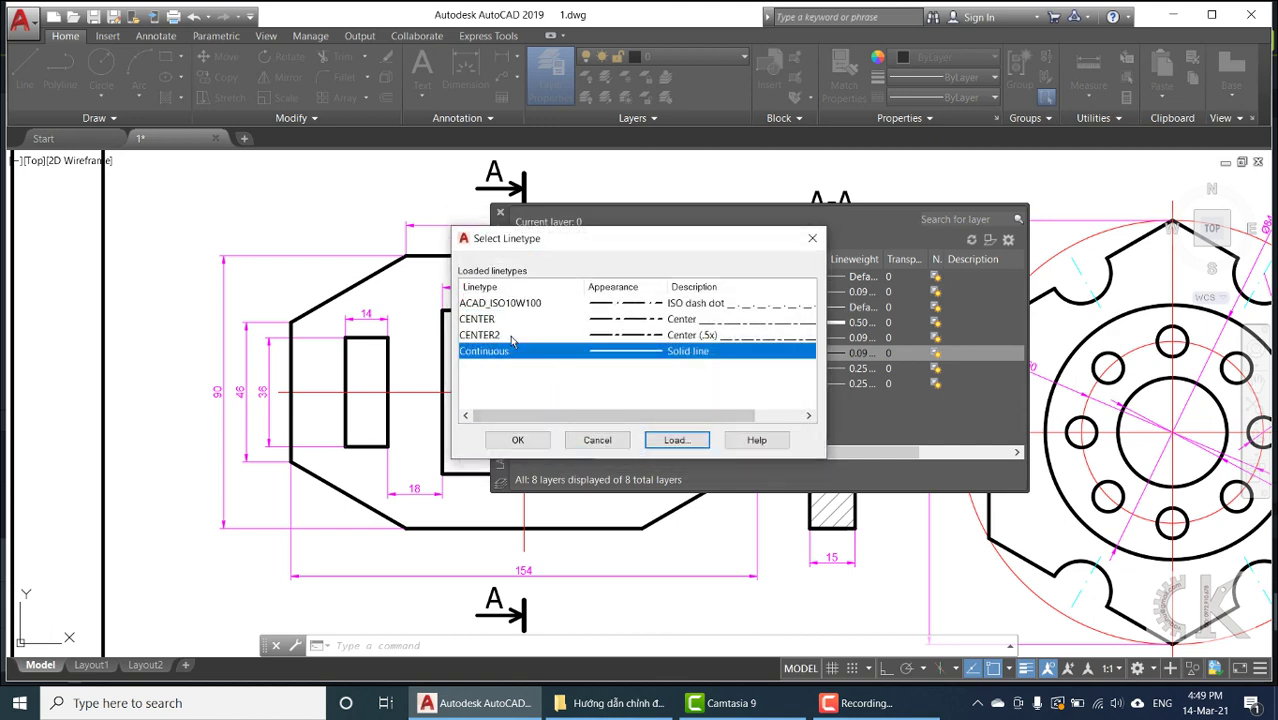
pyautogui.click(502, 320)
pyautogui.click(517, 441)
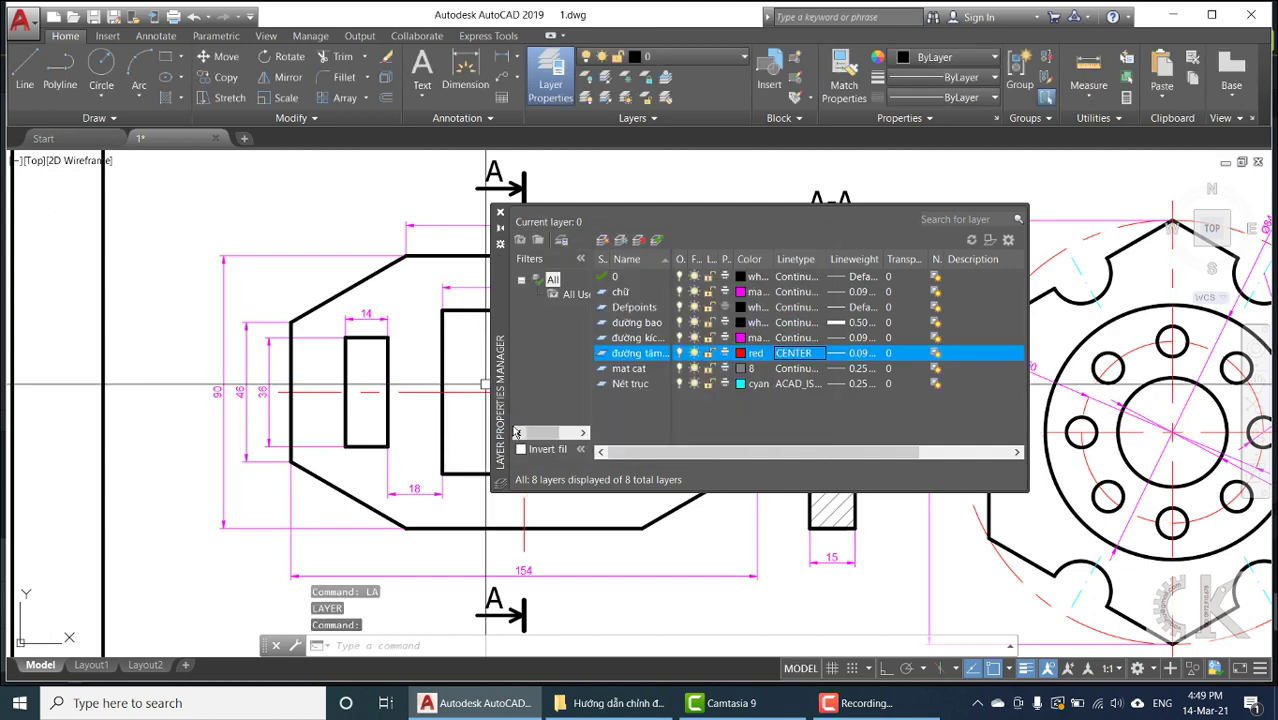
pyautogui.click(500, 215)
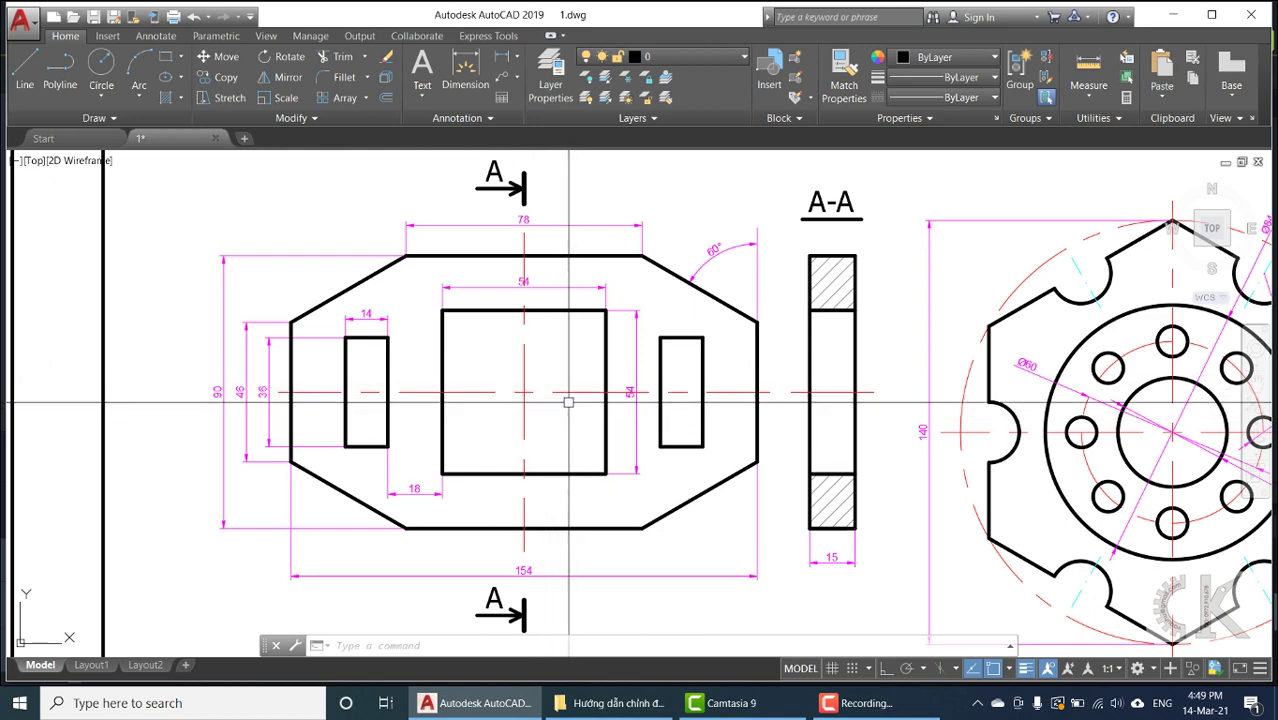
# Zoom around section A-A and select its short horizontal red centre line.
pyautogui.moveTo(576, 420); pyautogui.dragTo(504, 435, button='middle')
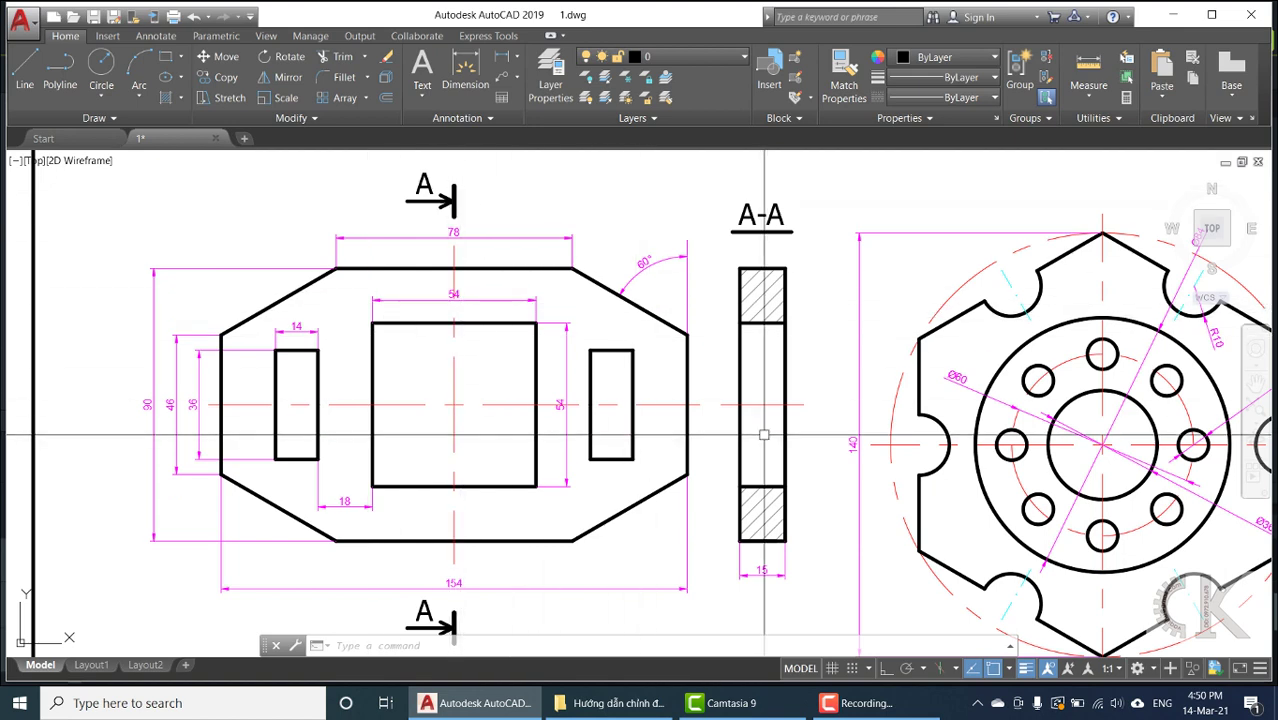
pyautogui.click(780, 404)
pyautogui.scroll(2, 784, 449)
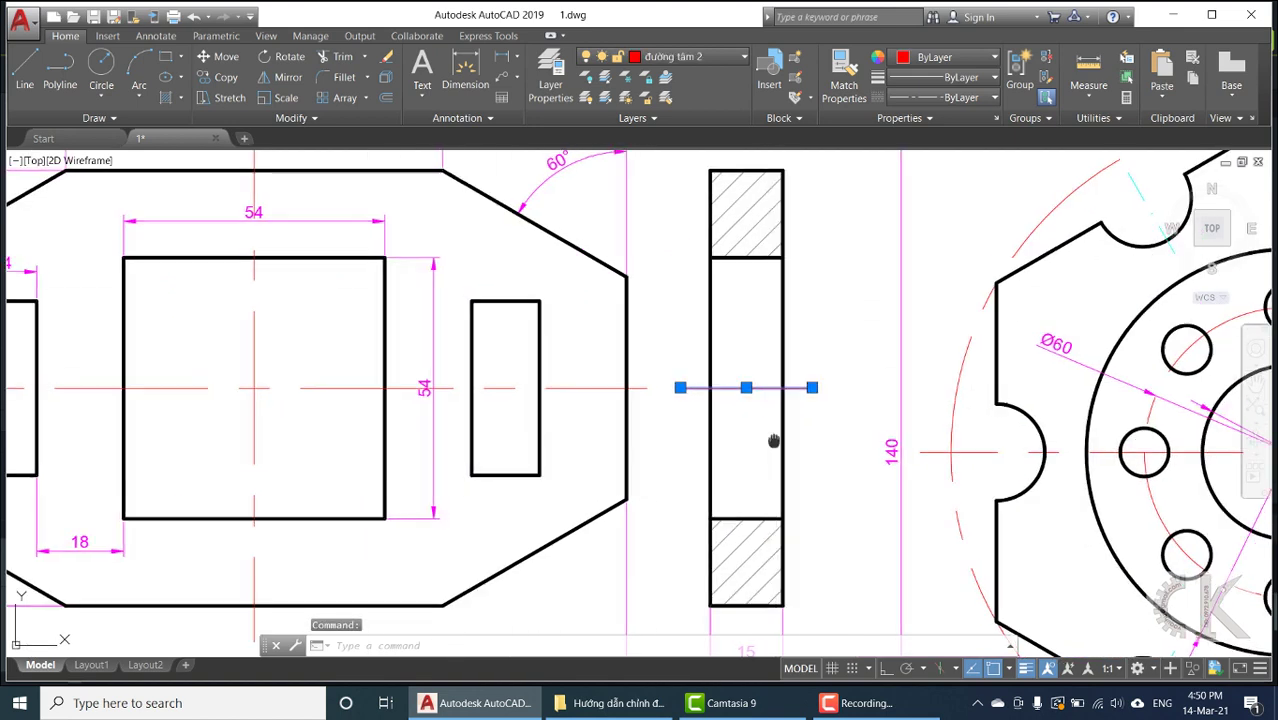
pyautogui.press('Escape')
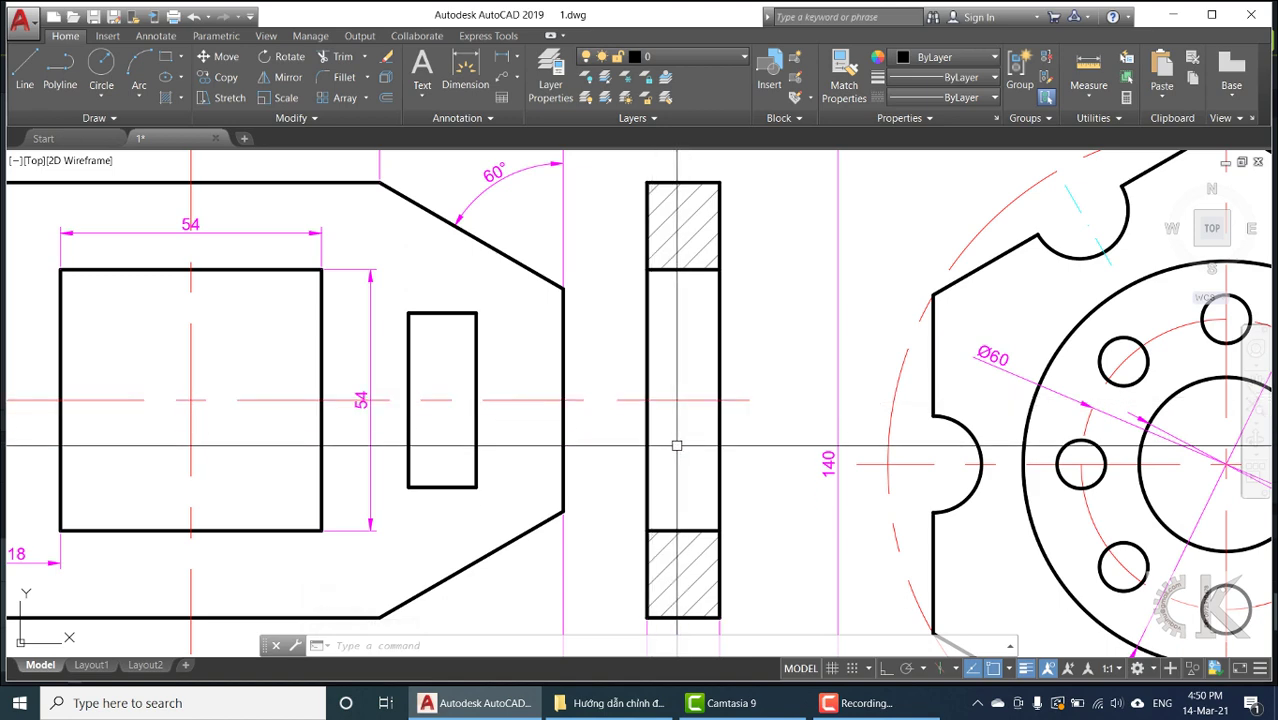
pyautogui.scroll(-2, 685, 442)
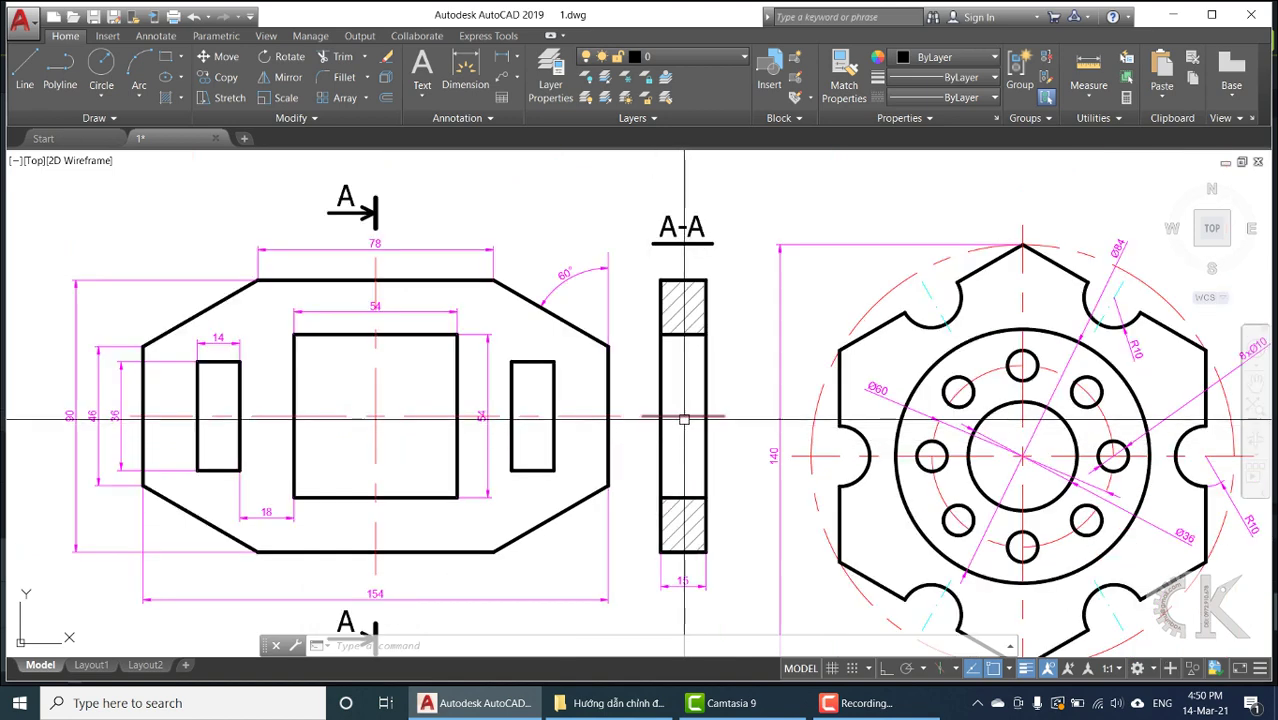
pyautogui.click(677, 416)
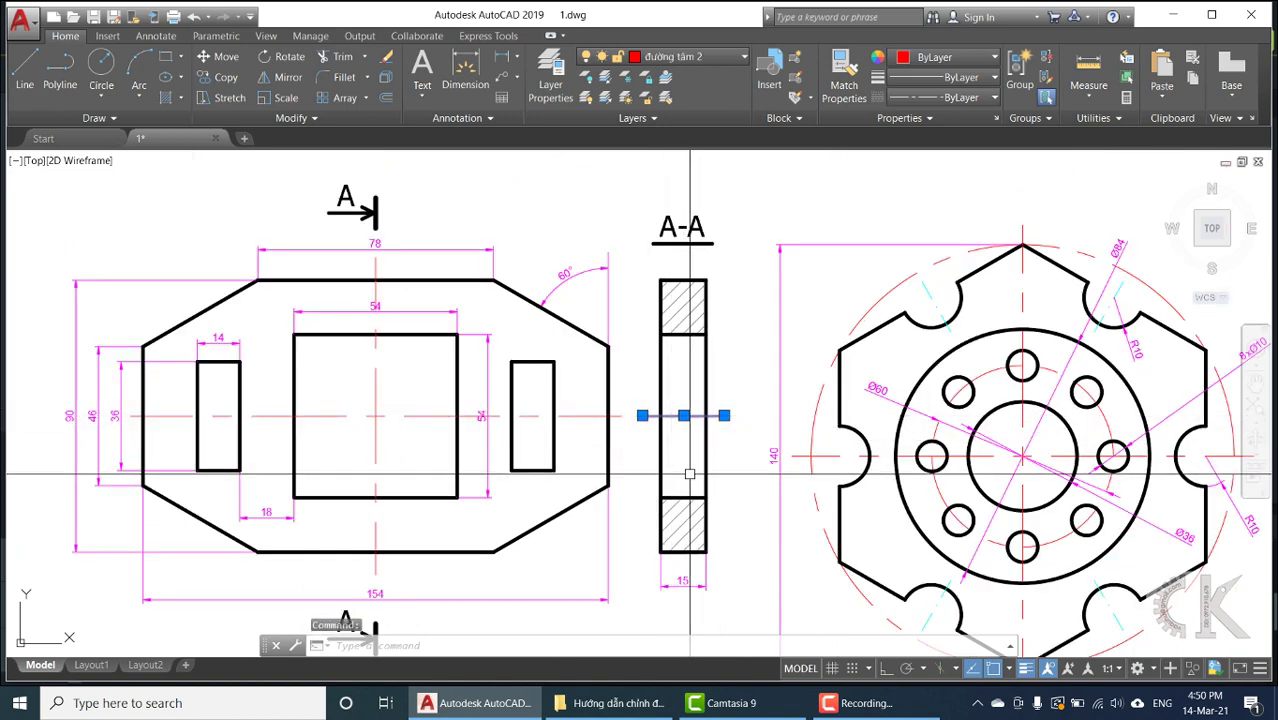
# Set the selected A-A centre line's Linetype scale to 0.5 in Properties.
pyautogui.hotkey('ctrl', '1')
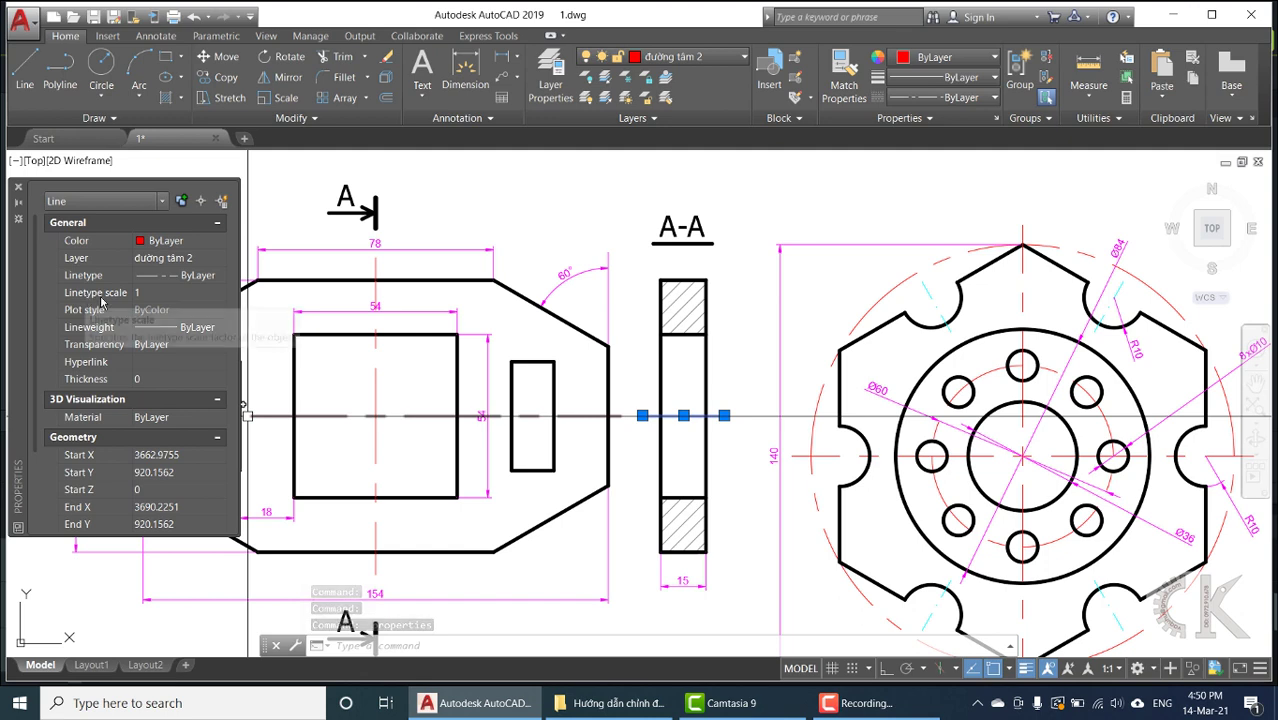
pyautogui.click(165, 292)
pyautogui.write('0.5')
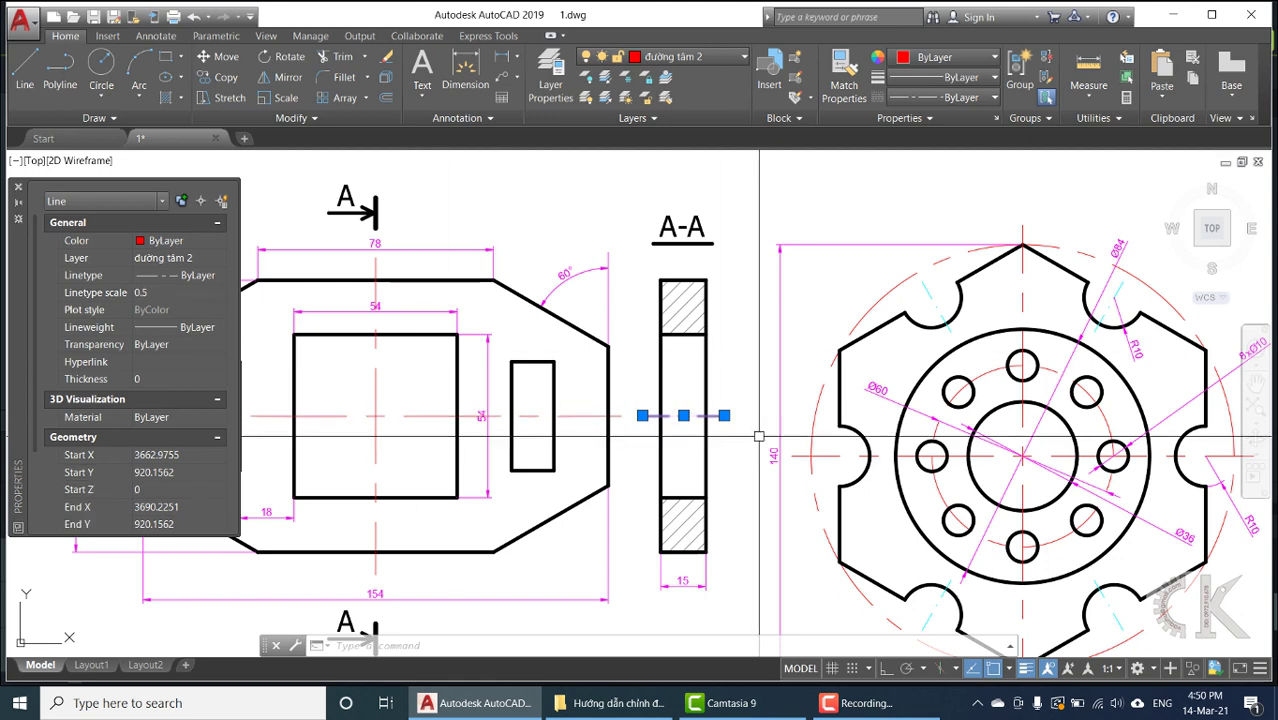
pyautogui.press('Escape')
pyautogui.scroll(2, 680, 425)
pyautogui.moveTo(681, 429); pyautogui.dragTo(874, 409, button='middle')
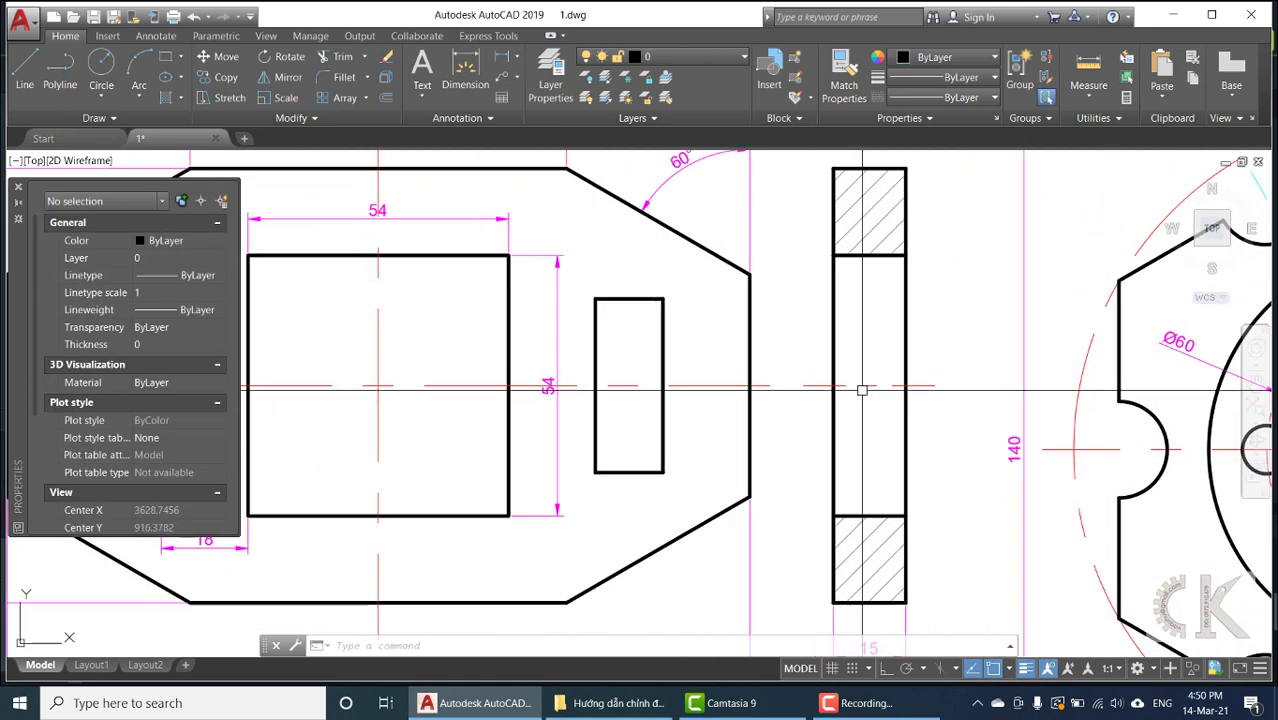
pyautogui.scroll(-2, 887, 403)
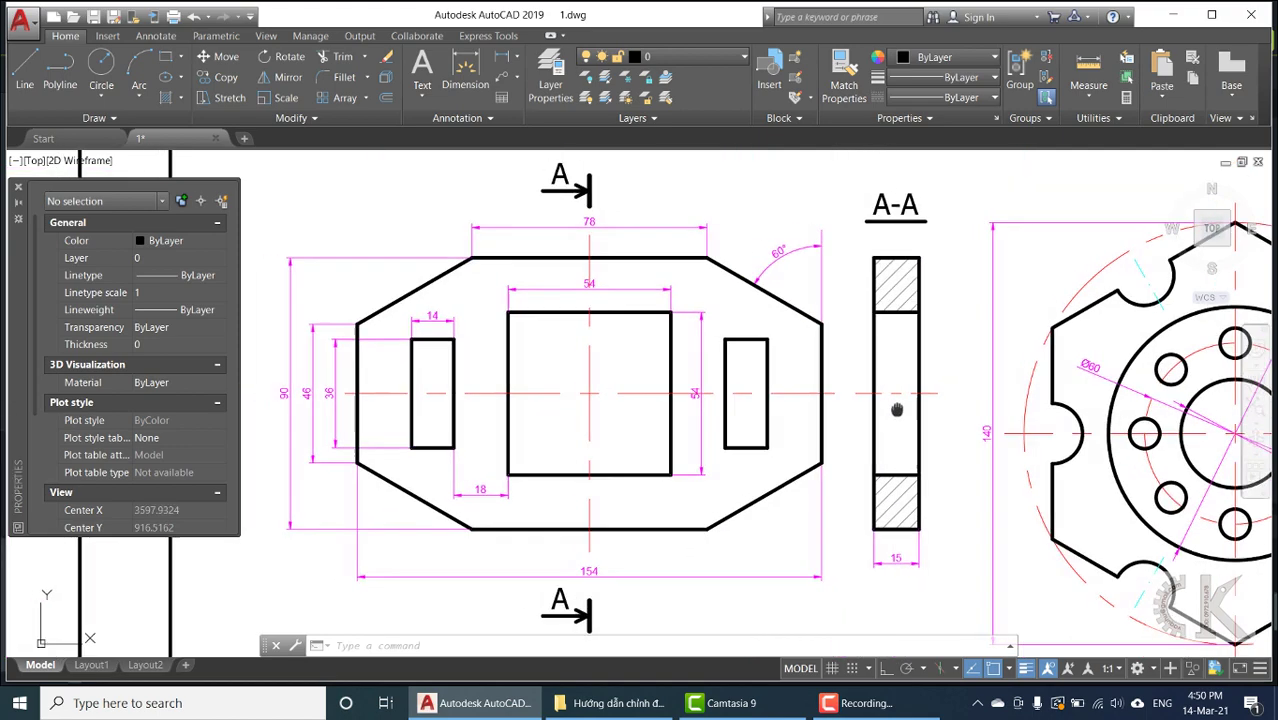
pyautogui.moveTo(887, 403); pyautogui.dragTo(860, 381, button='middle')
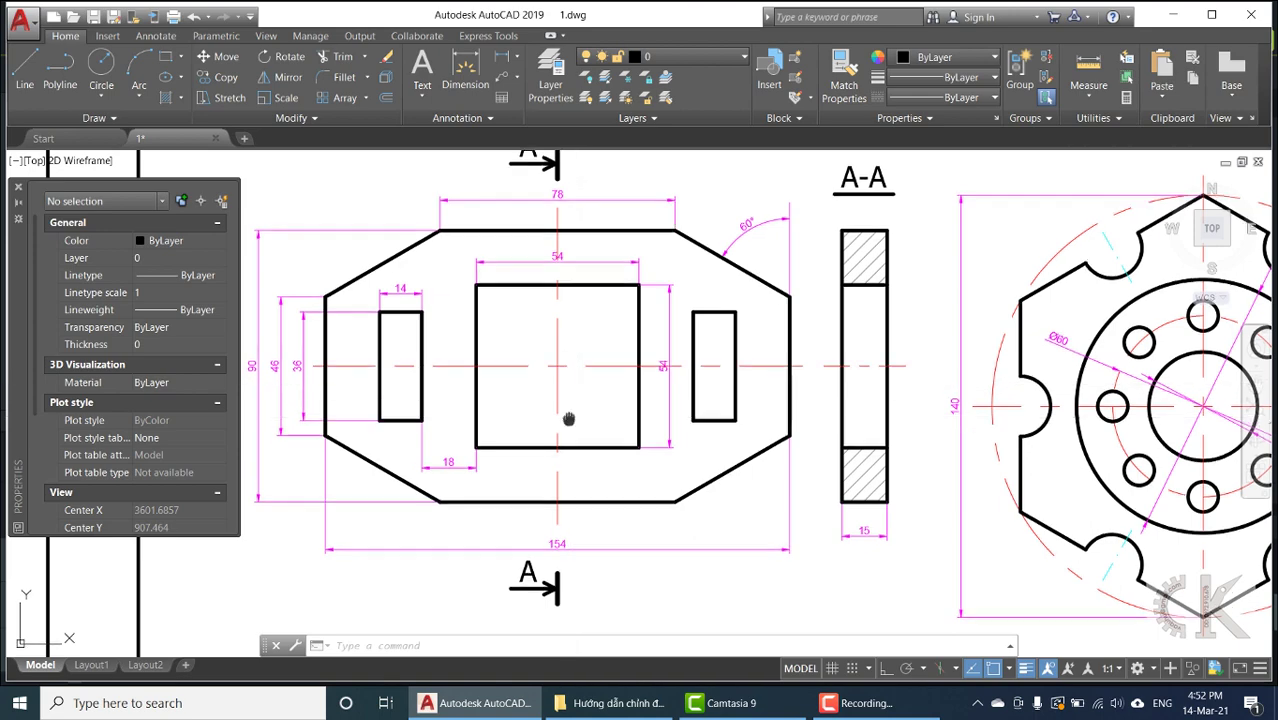
pyautogui.moveTo(570, 419); pyautogui.dragTo(640, 477, button='middle')
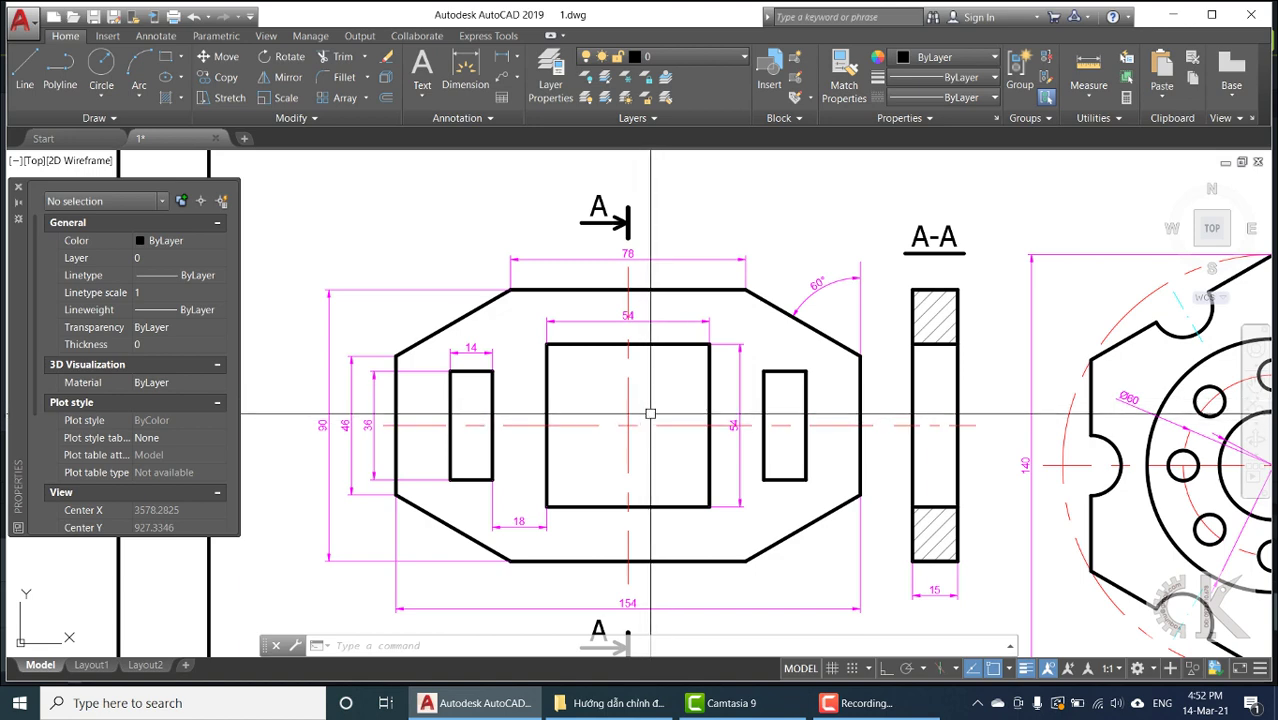
# Reopen the đường tâm 2 layer's linetype choice and list the acadiso.lin linetypes to load.
pyautogui.click(18, 188)
pyautogui.write('LA')
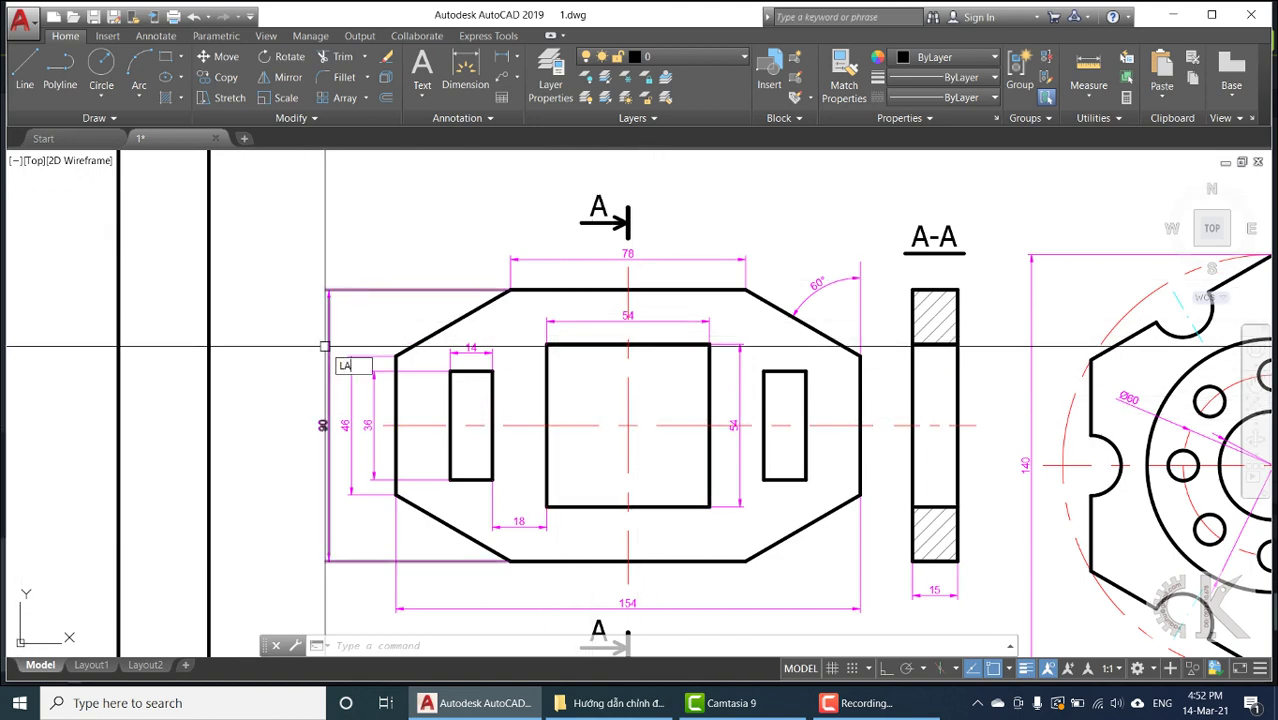
pyautogui.press('Return')
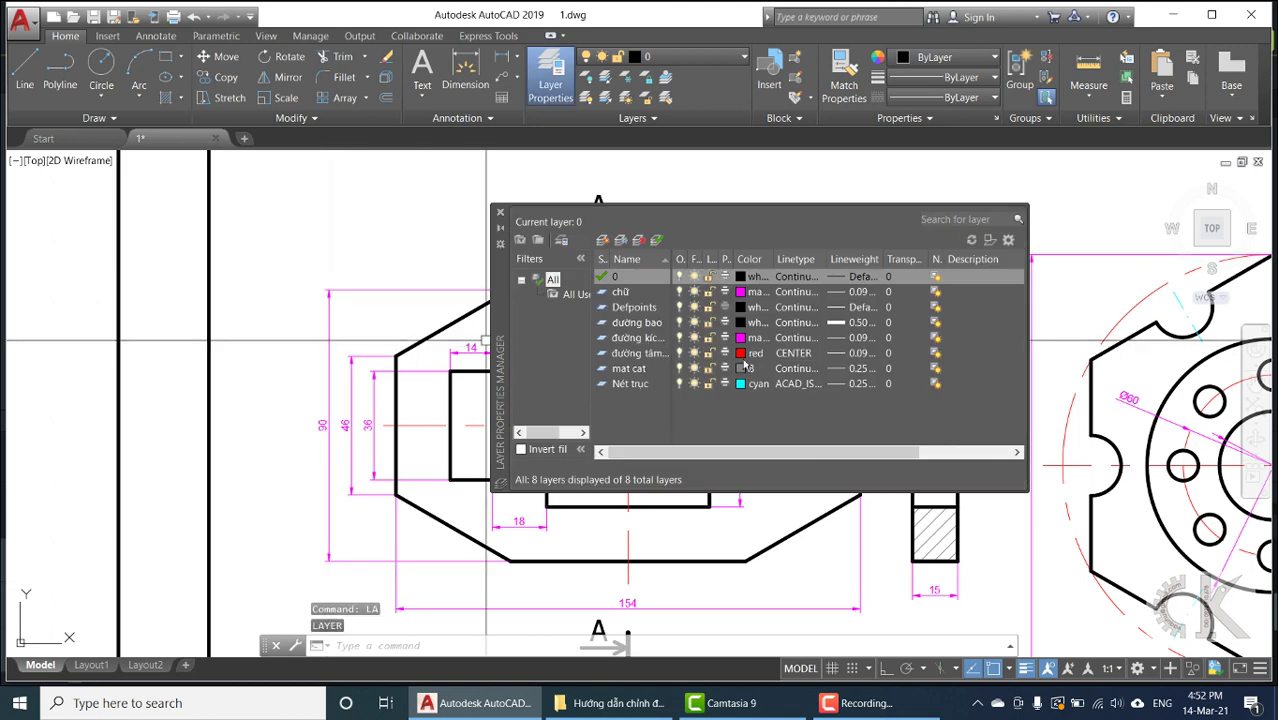
pyautogui.click(791, 357)
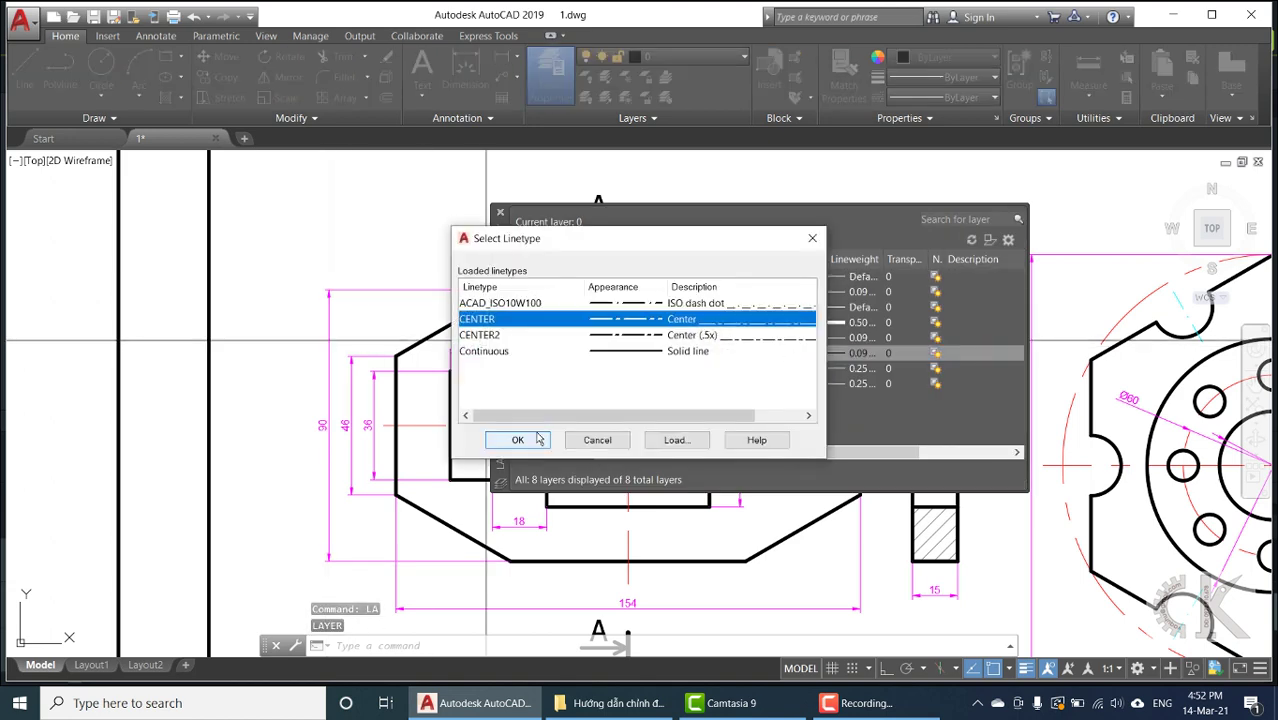
pyautogui.click(810, 240)
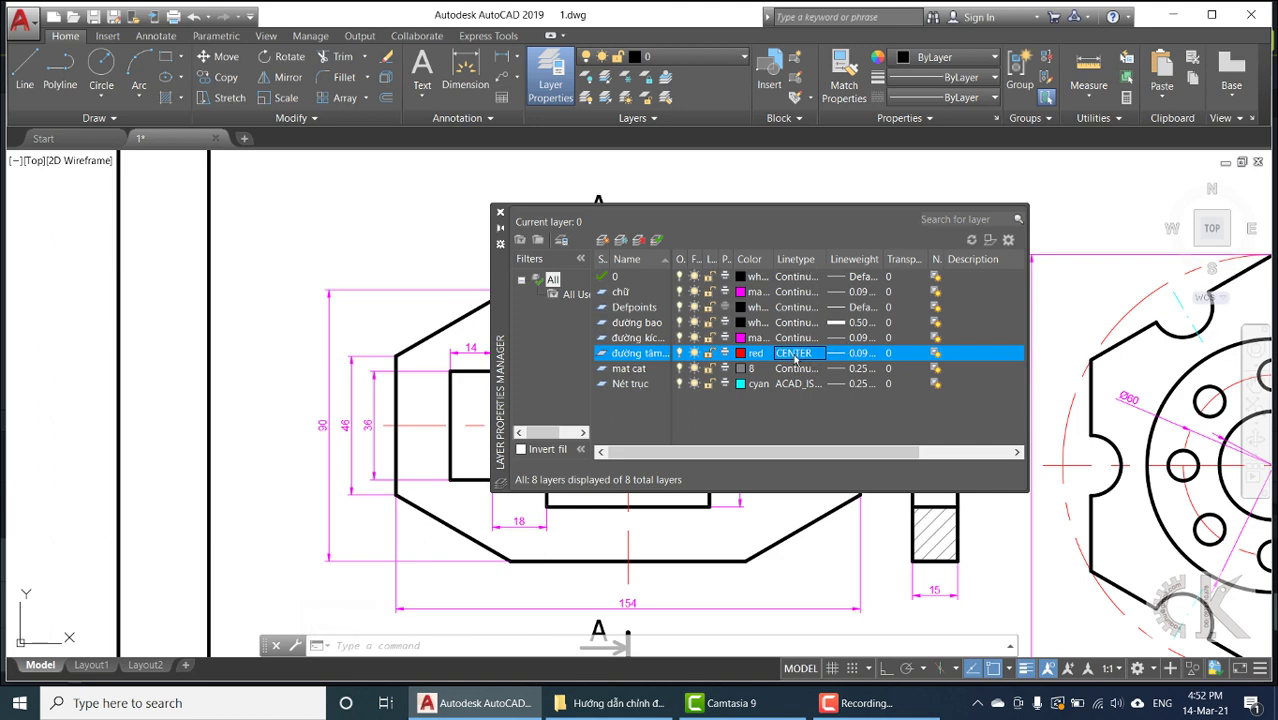
pyautogui.click(803, 355)
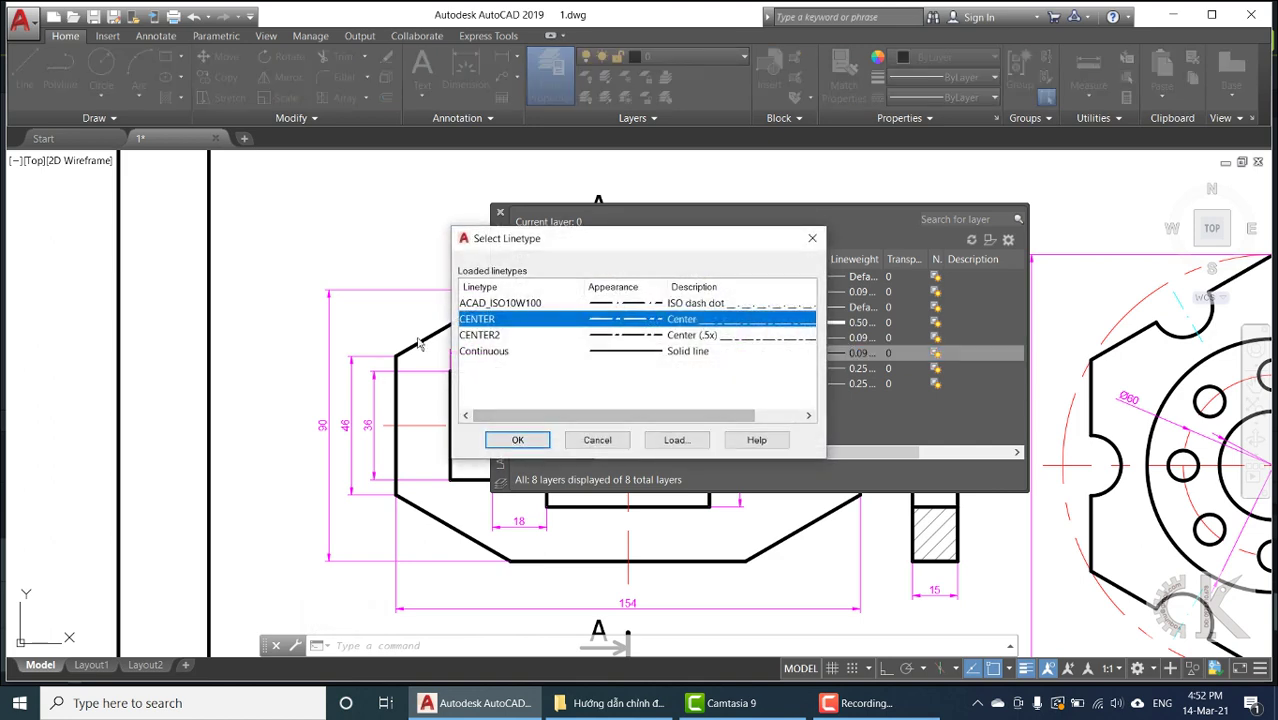
pyautogui.click(676, 441)
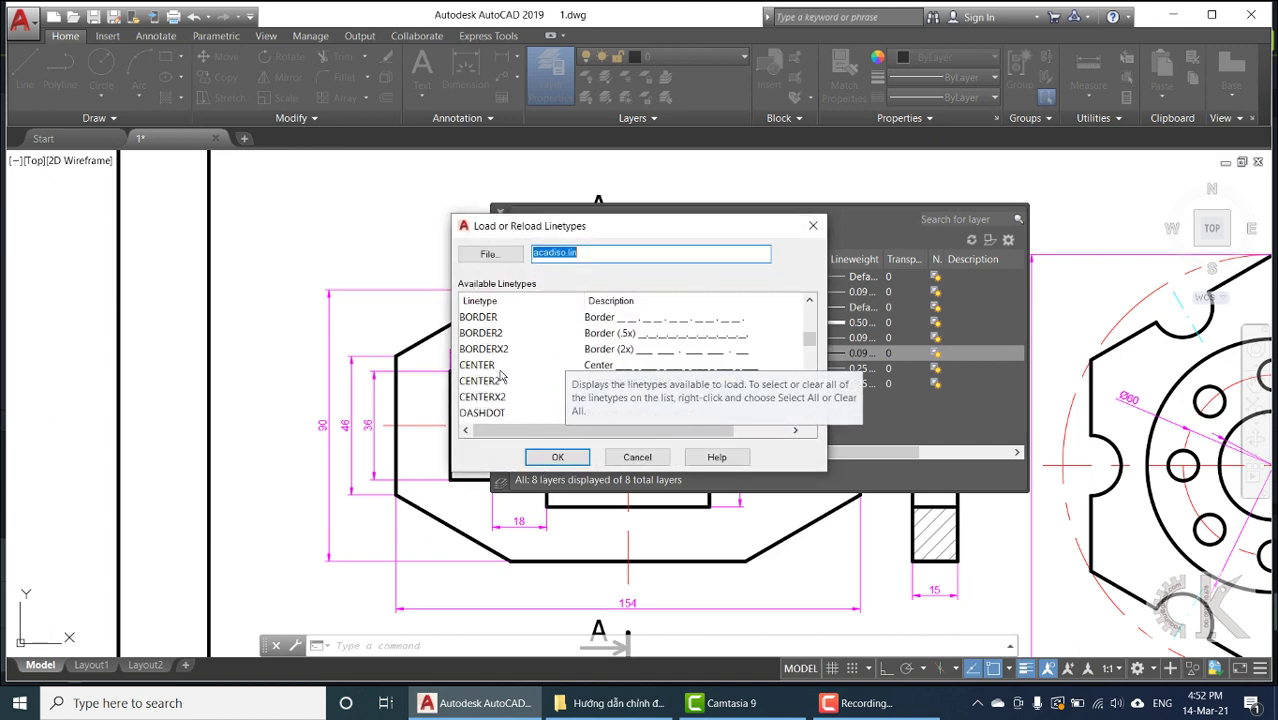
# Compare CENTER, CENTER2 and CENTERX2 in the load list, settling on CENTER2.
pyautogui.click(499, 368)
pyautogui.scroll(-1, 537, 392)
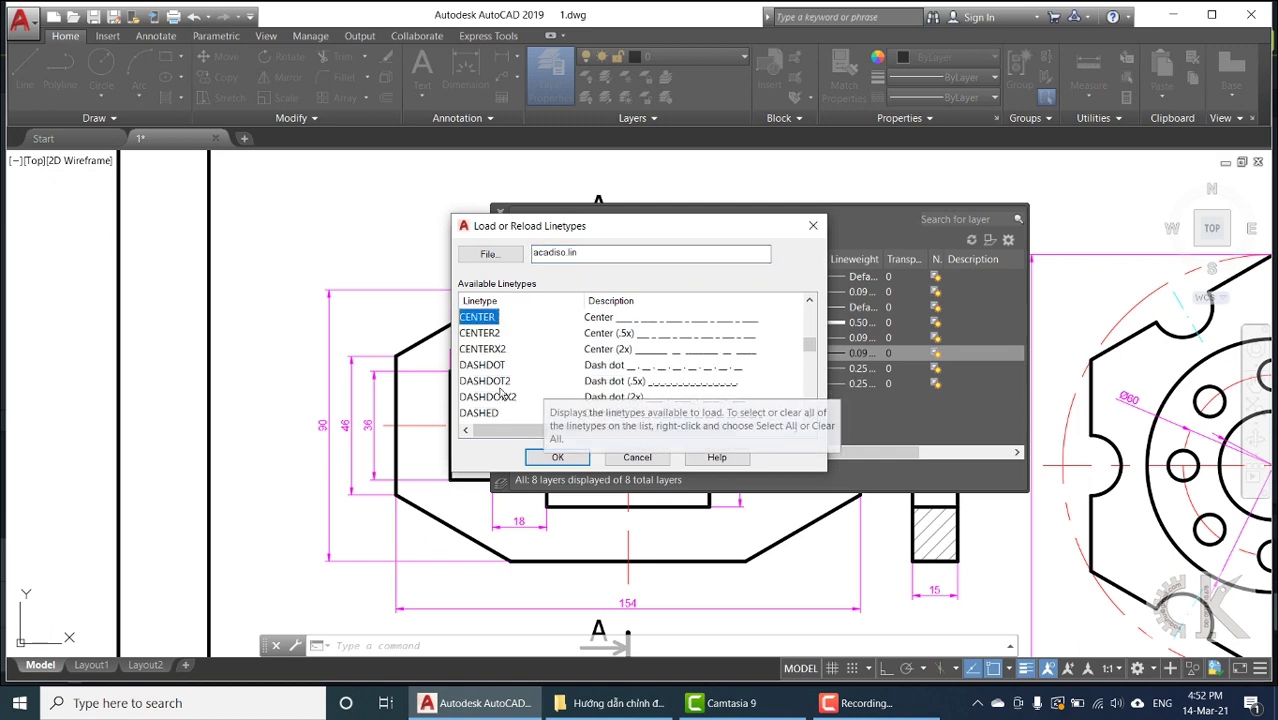
pyautogui.click(497, 337)
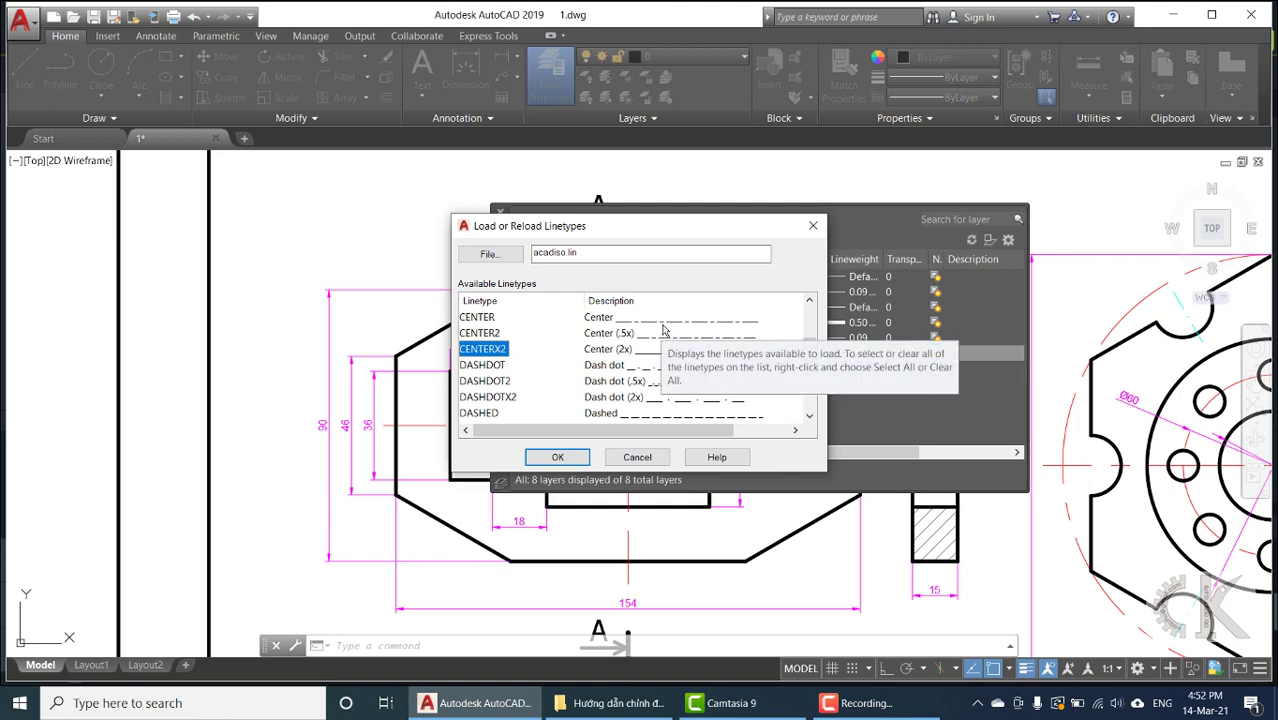
pyautogui.press('Up')
pyautogui.press('Up')
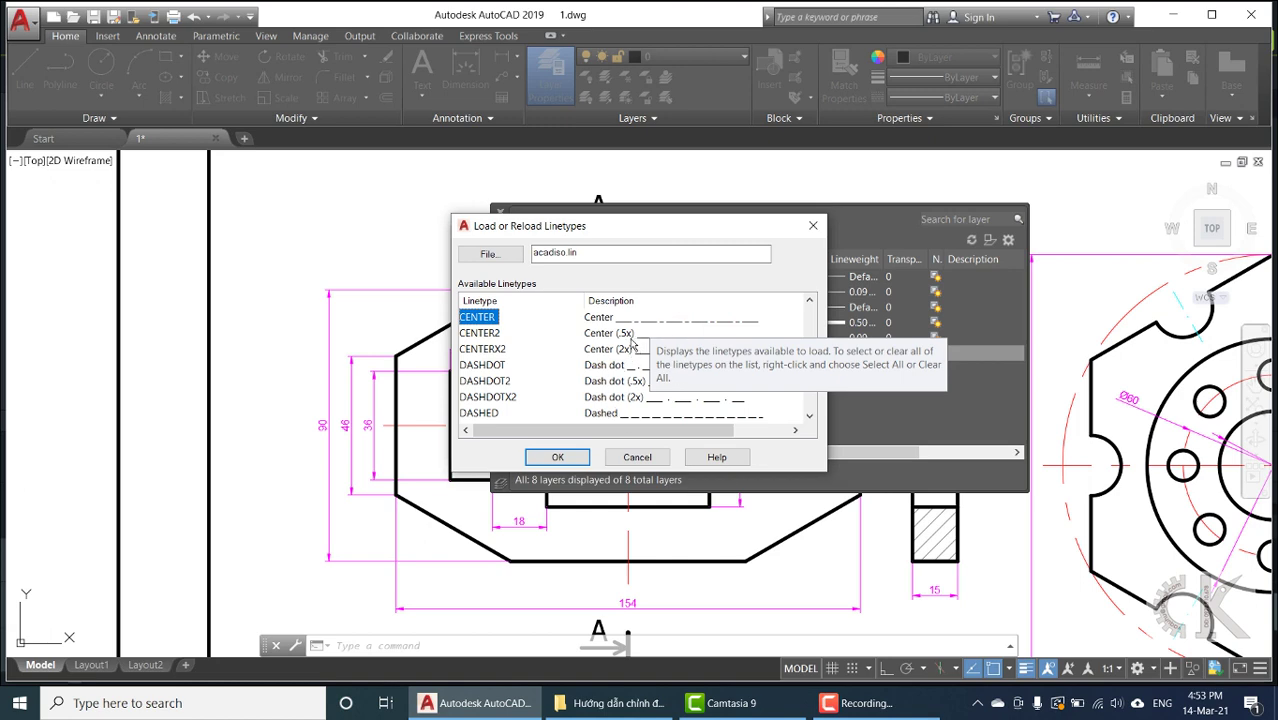
pyautogui.click(487, 337)
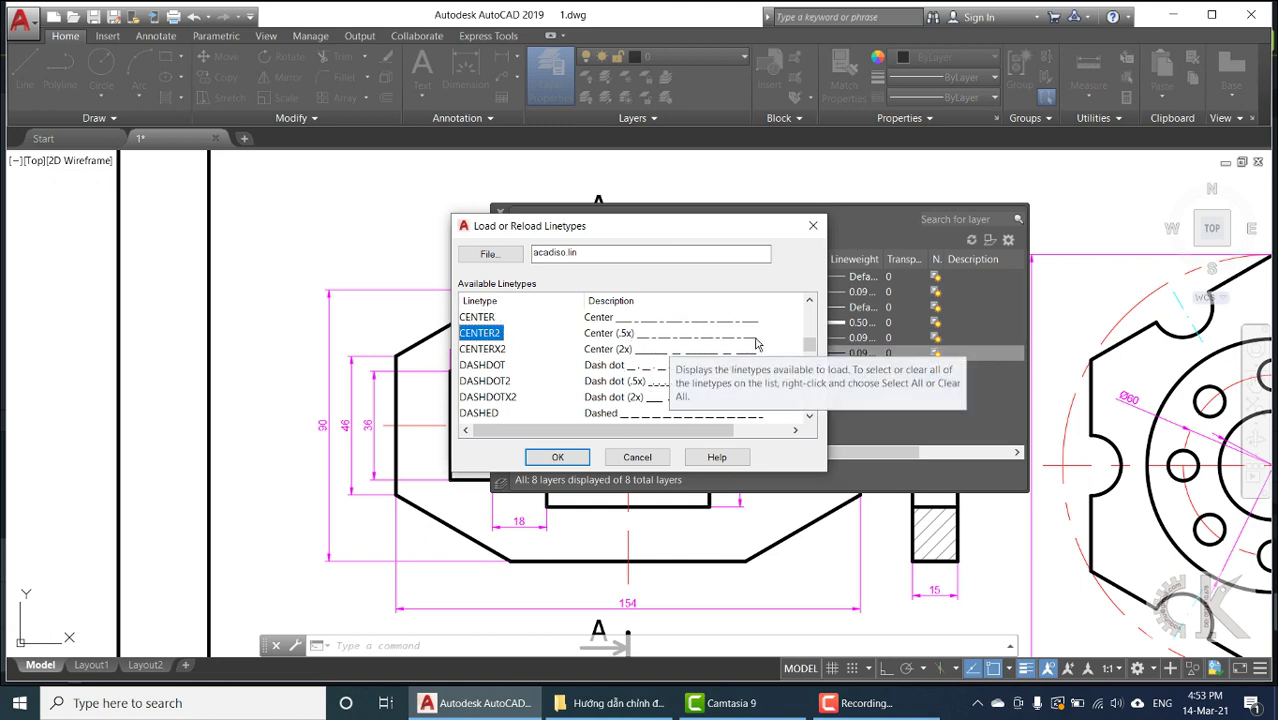
pyautogui.click(483, 350)
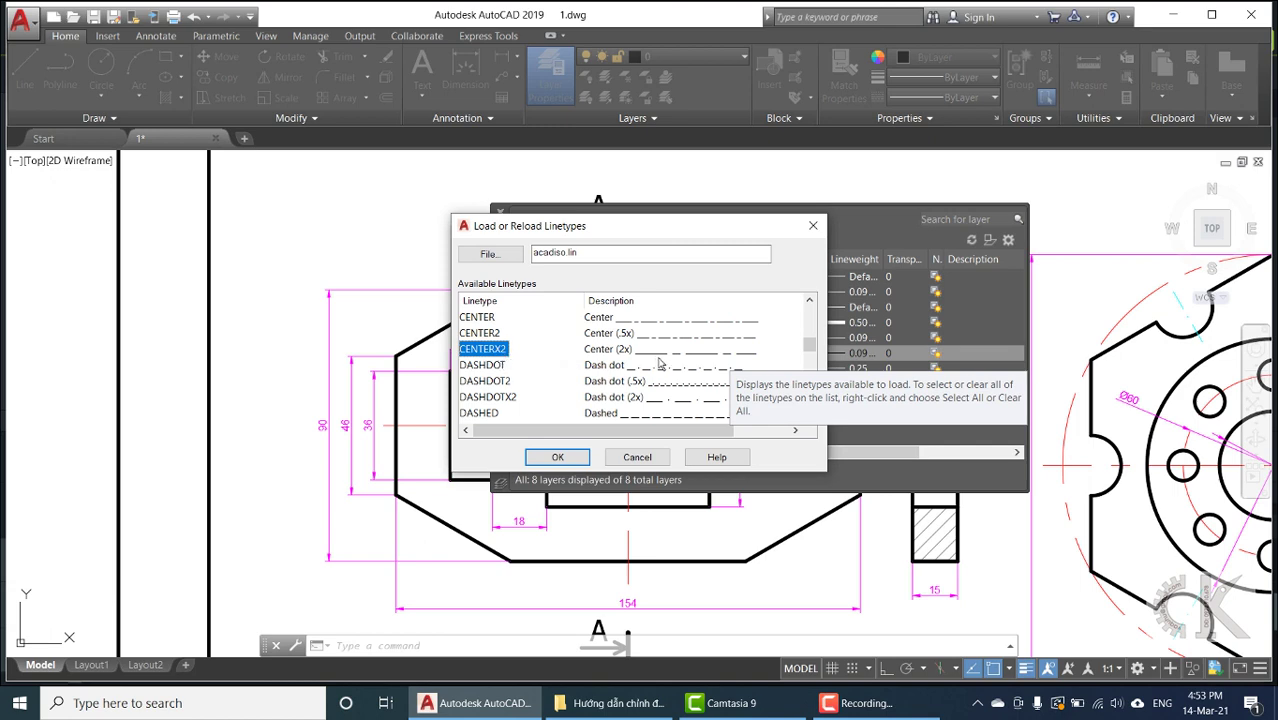
pyautogui.click(482, 333)
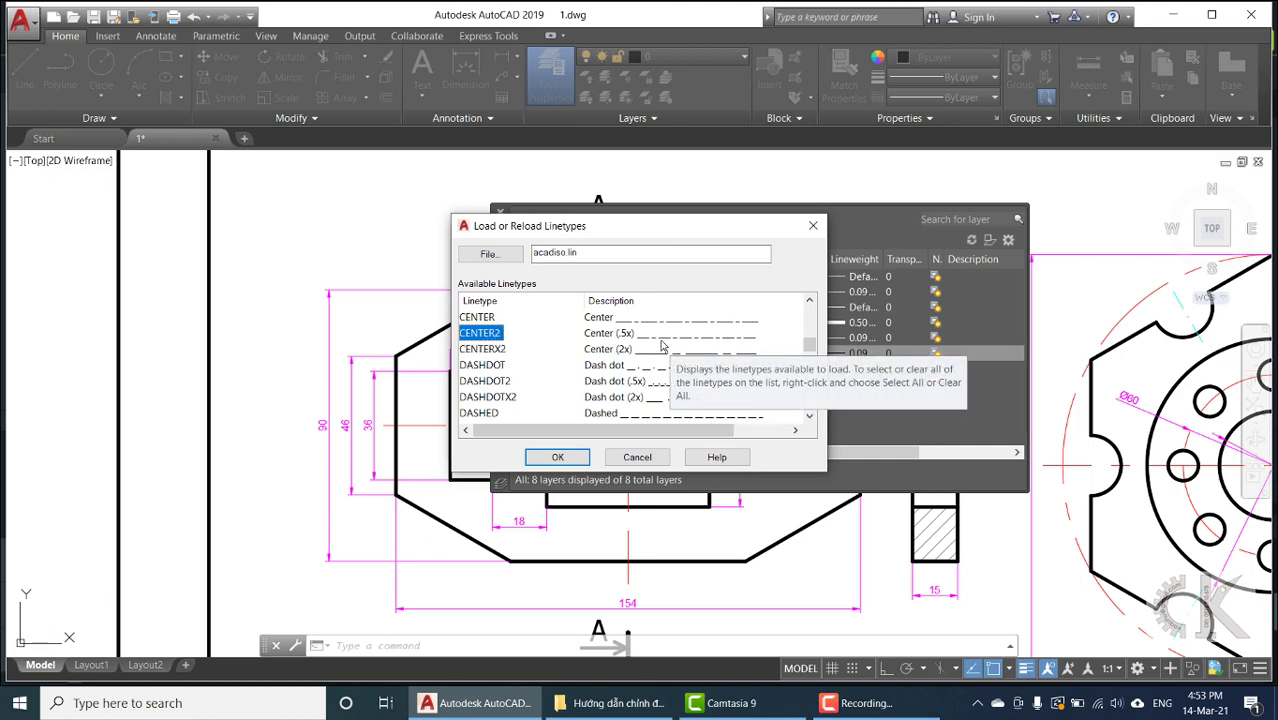
pyautogui.click(480, 318)
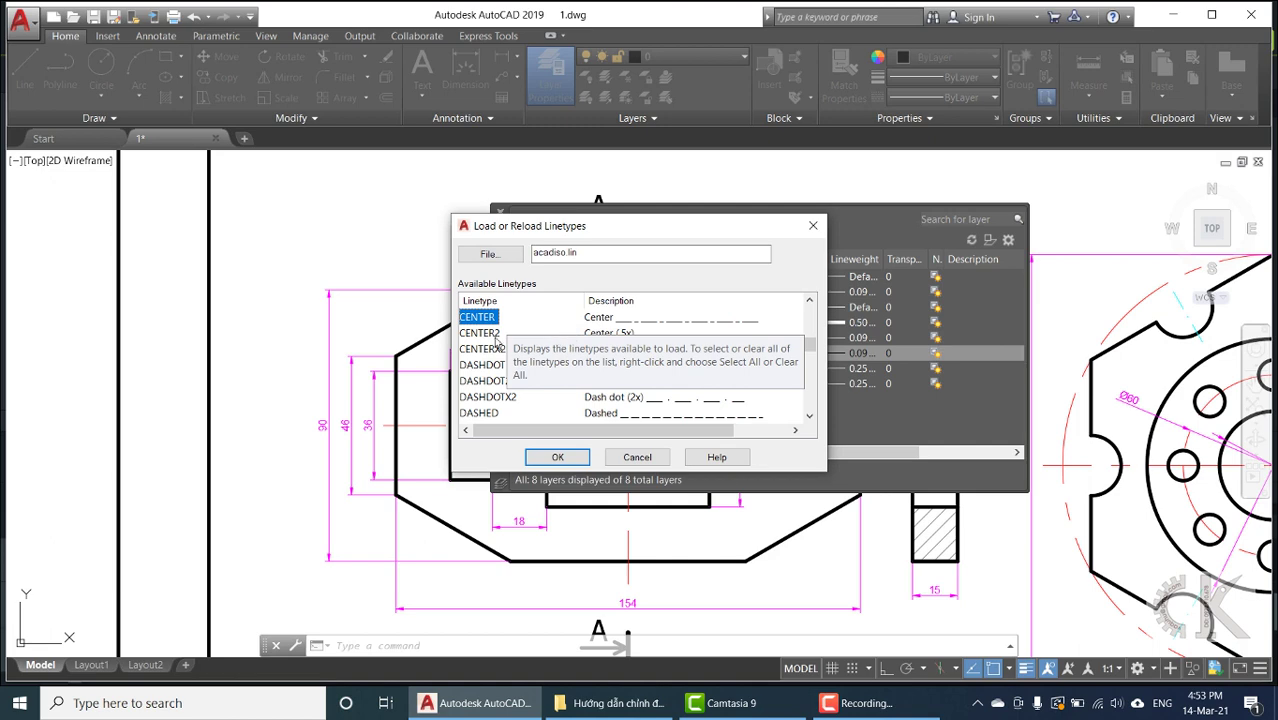
pyautogui.click(484, 333)
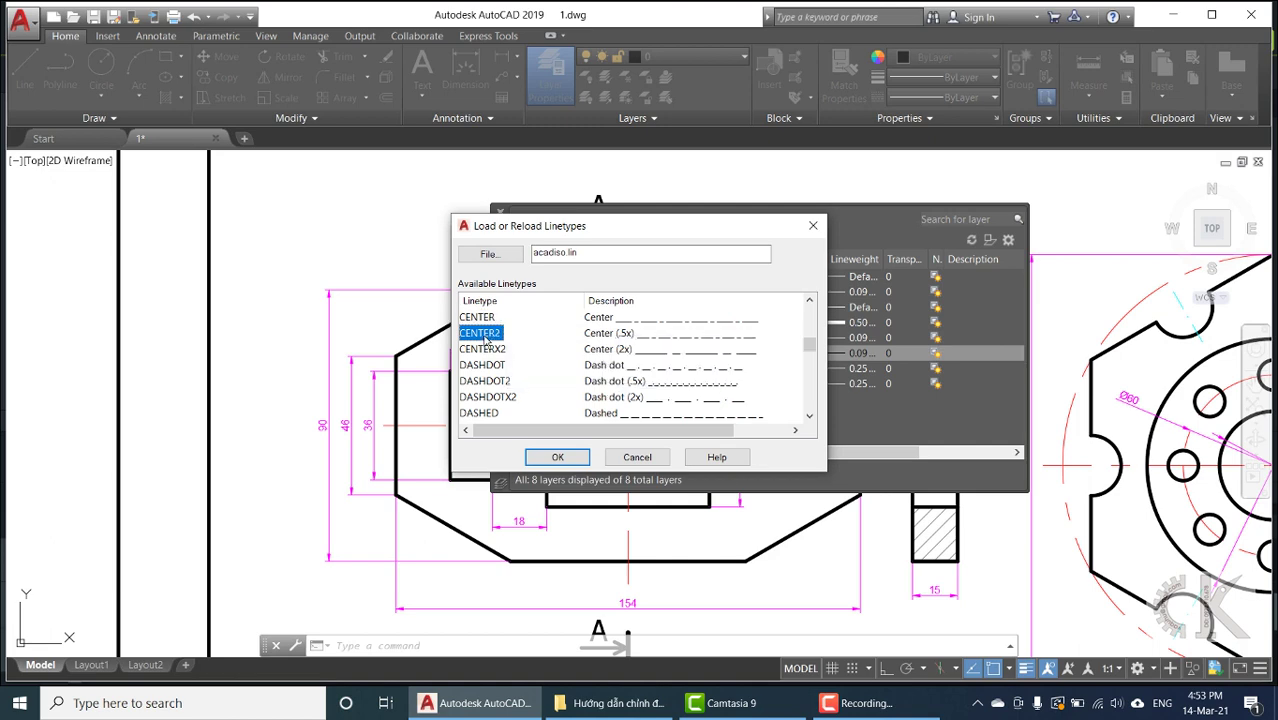
# Reload CENTER2 and assign it as the đường tâm 2 layer's linetype.
pyautogui.click(562, 458)
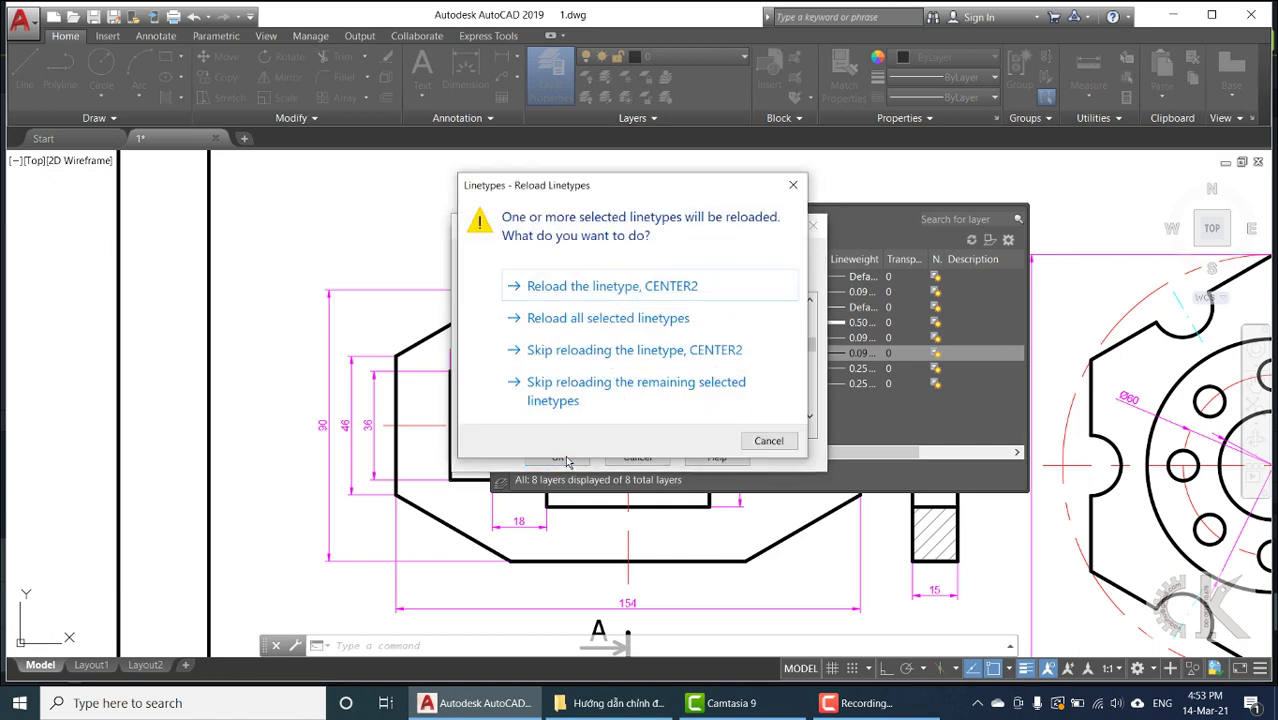
pyautogui.click(612, 316)
pyautogui.click(506, 340)
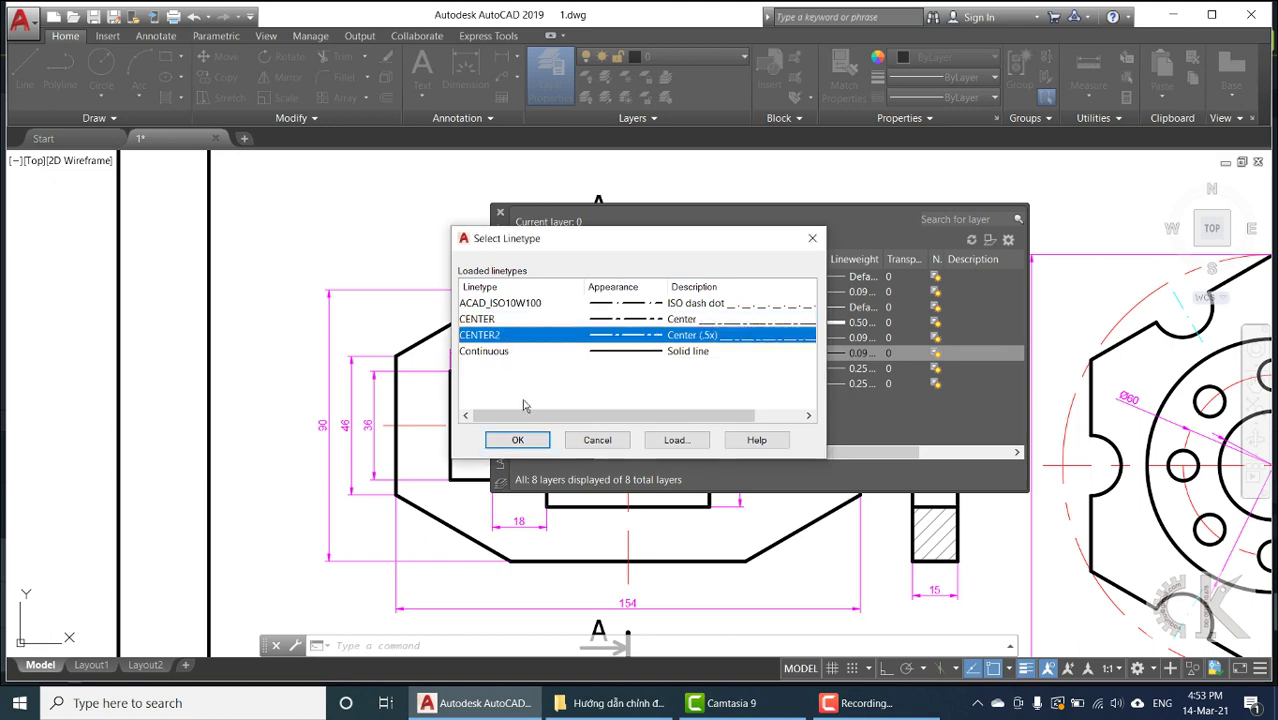
pyautogui.click(518, 441)
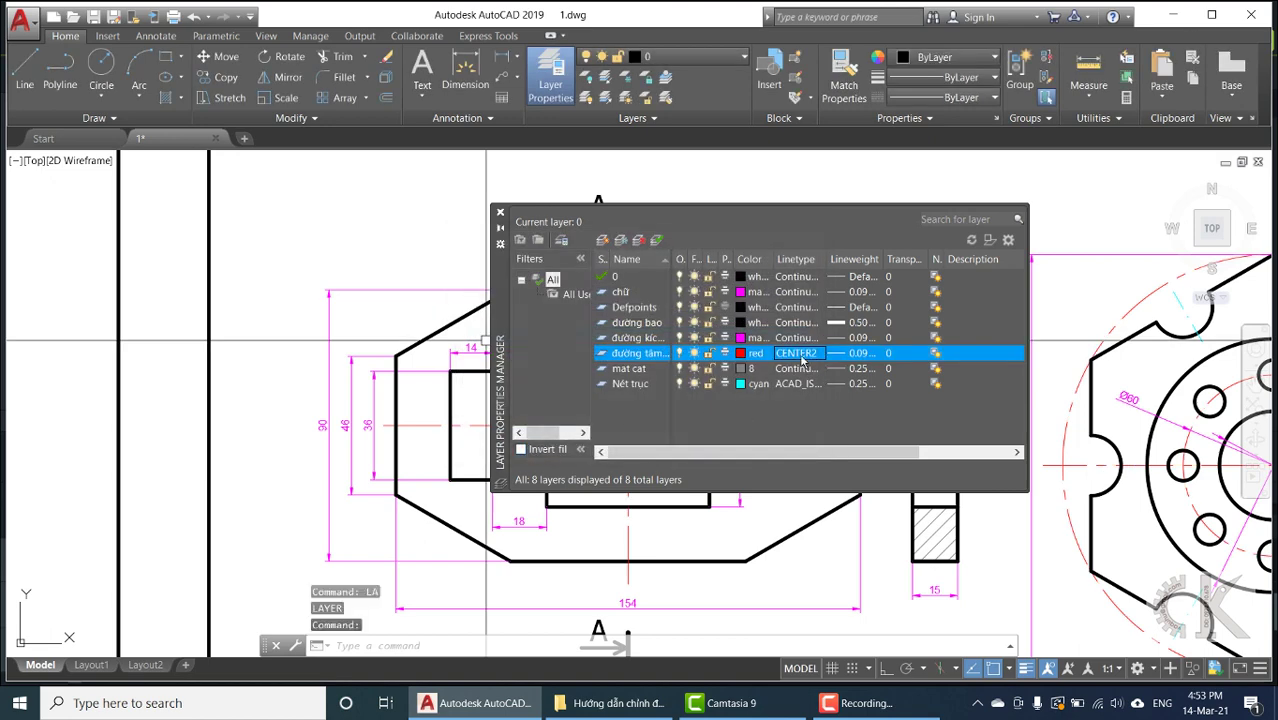
# Create a new layer named DUONG TAM.
pyautogui.click(501, 214)
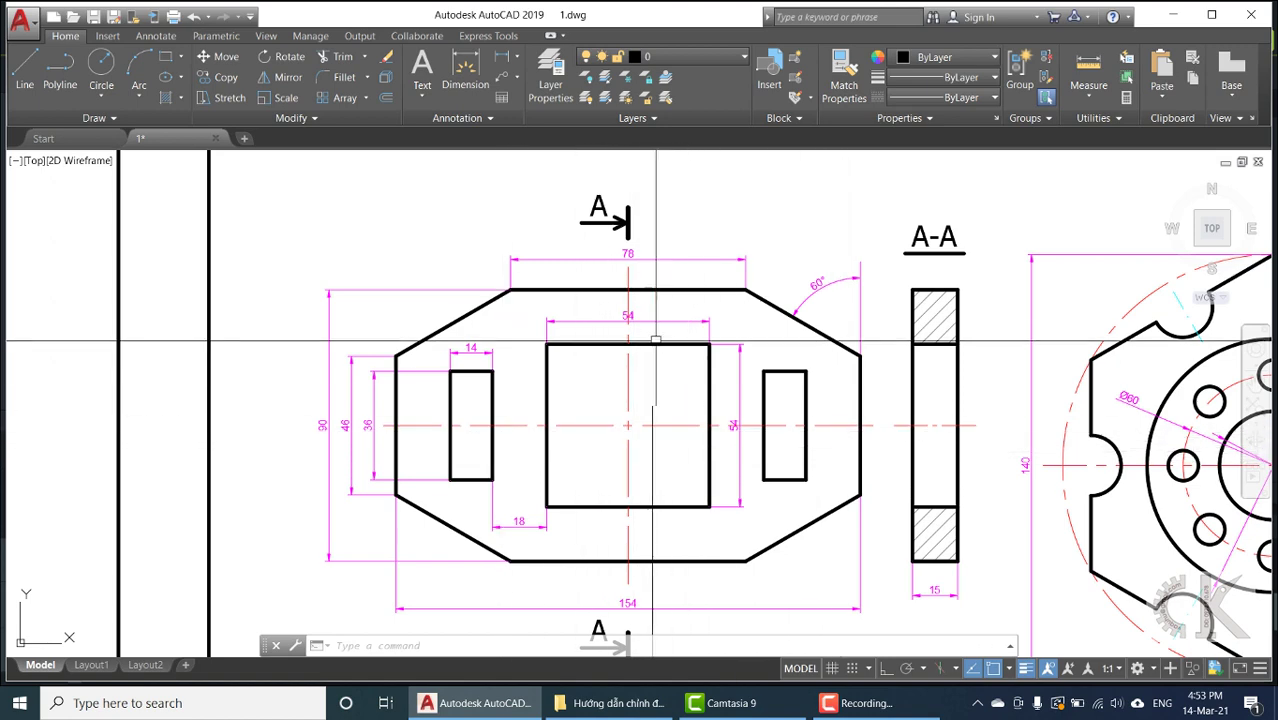
pyautogui.moveTo(628, 323); pyautogui.dragTo(628, 508, button='middle')
pyautogui.write('LA')
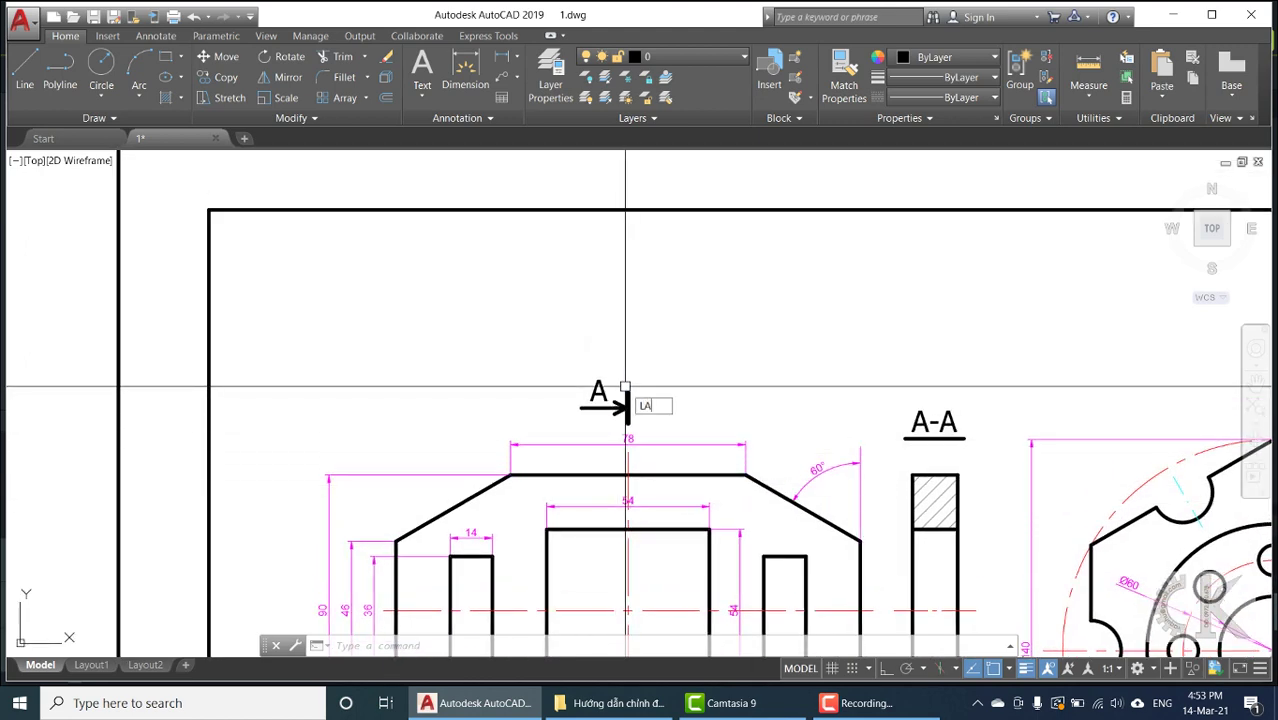
pyautogui.press('Return')
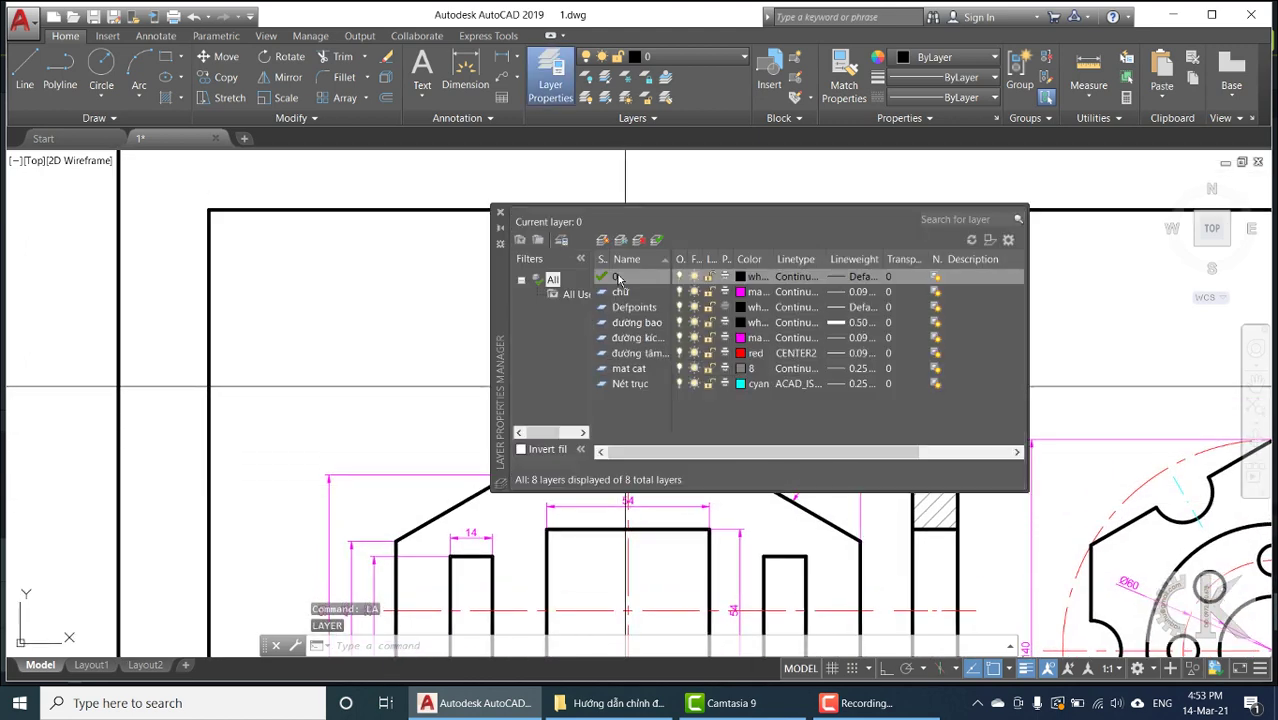
pyautogui.click(603, 240)
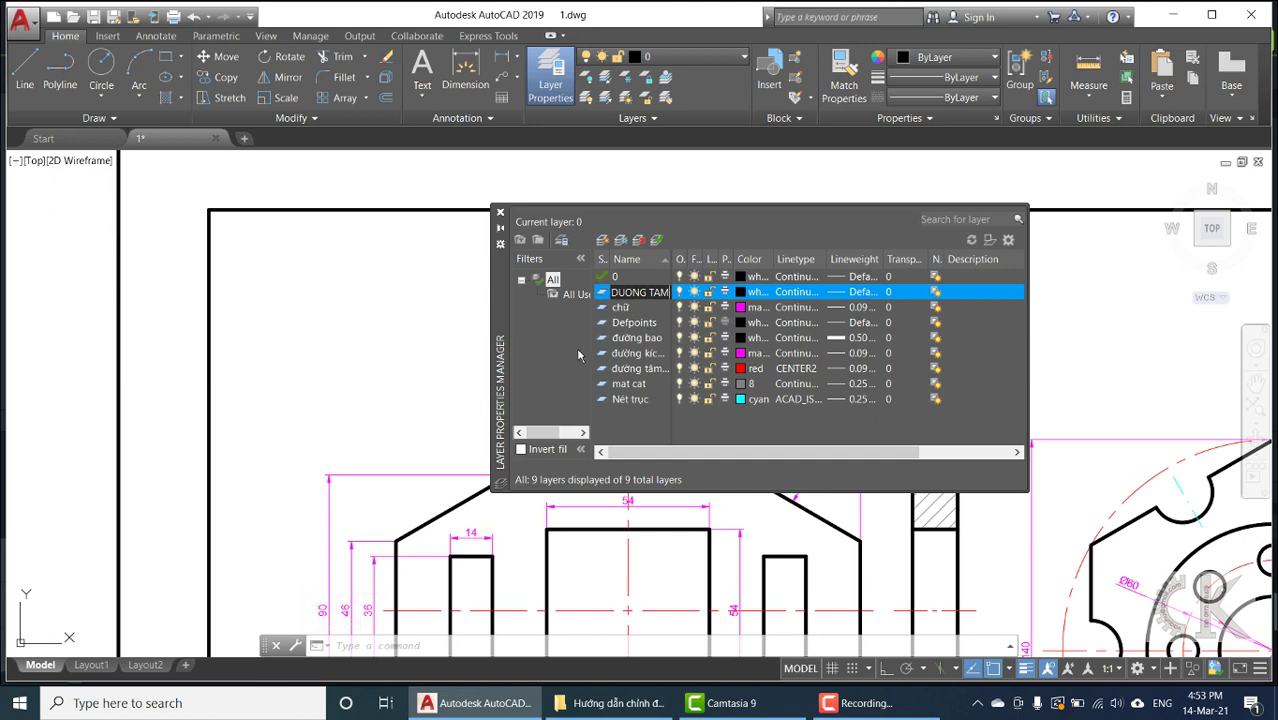
# Make DUONG TAM red with the CENTER linetype and close the layer manager.
pyautogui.click(755, 292)
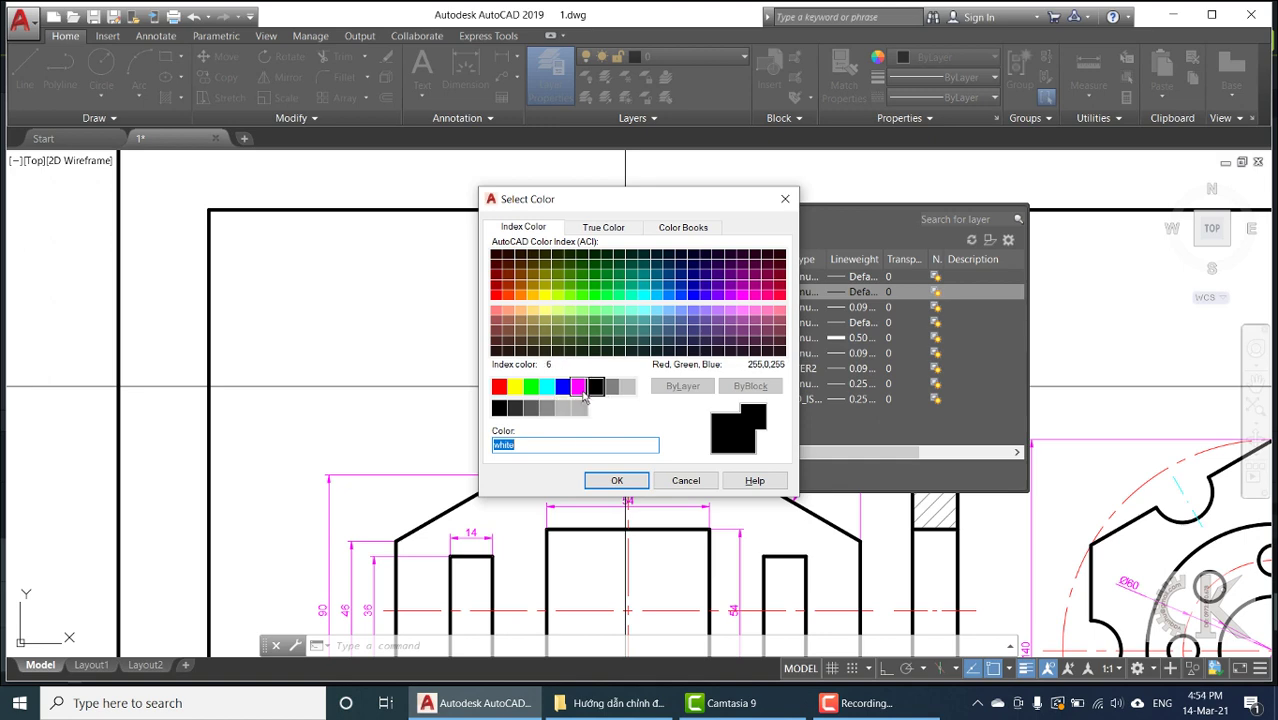
pyautogui.click(616, 481)
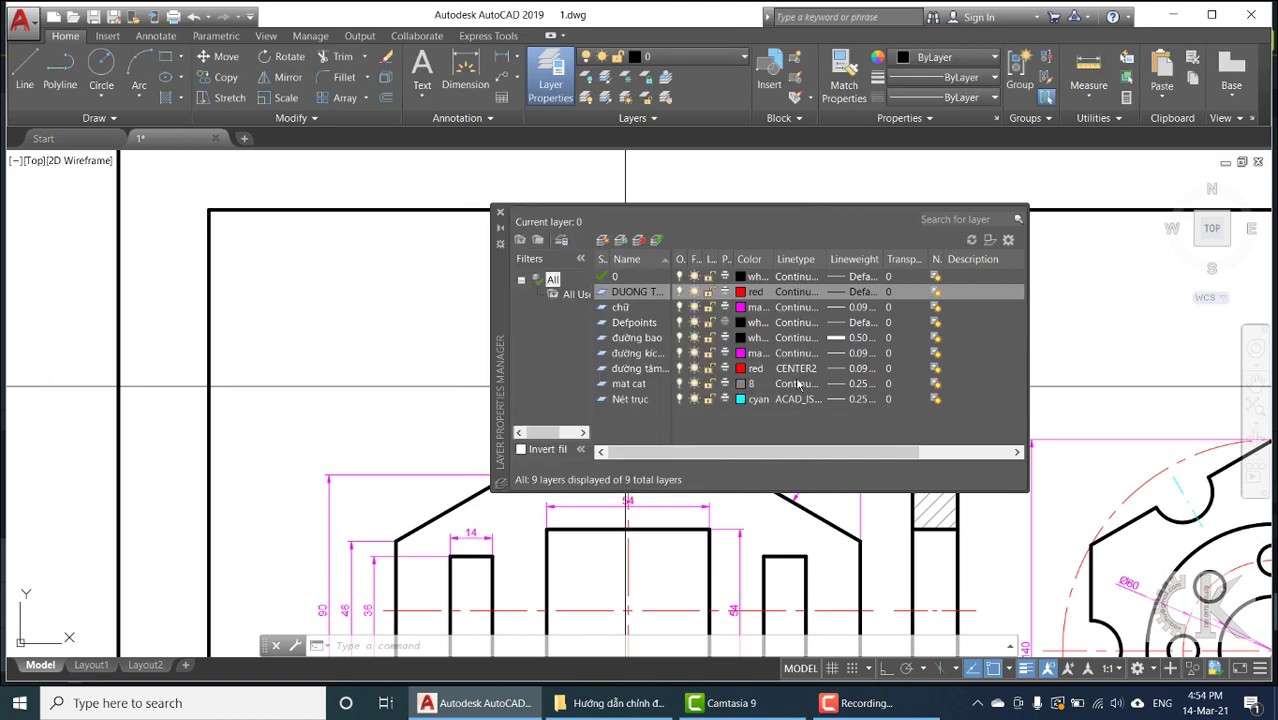
pyautogui.click(795, 292)
pyautogui.click(491, 320)
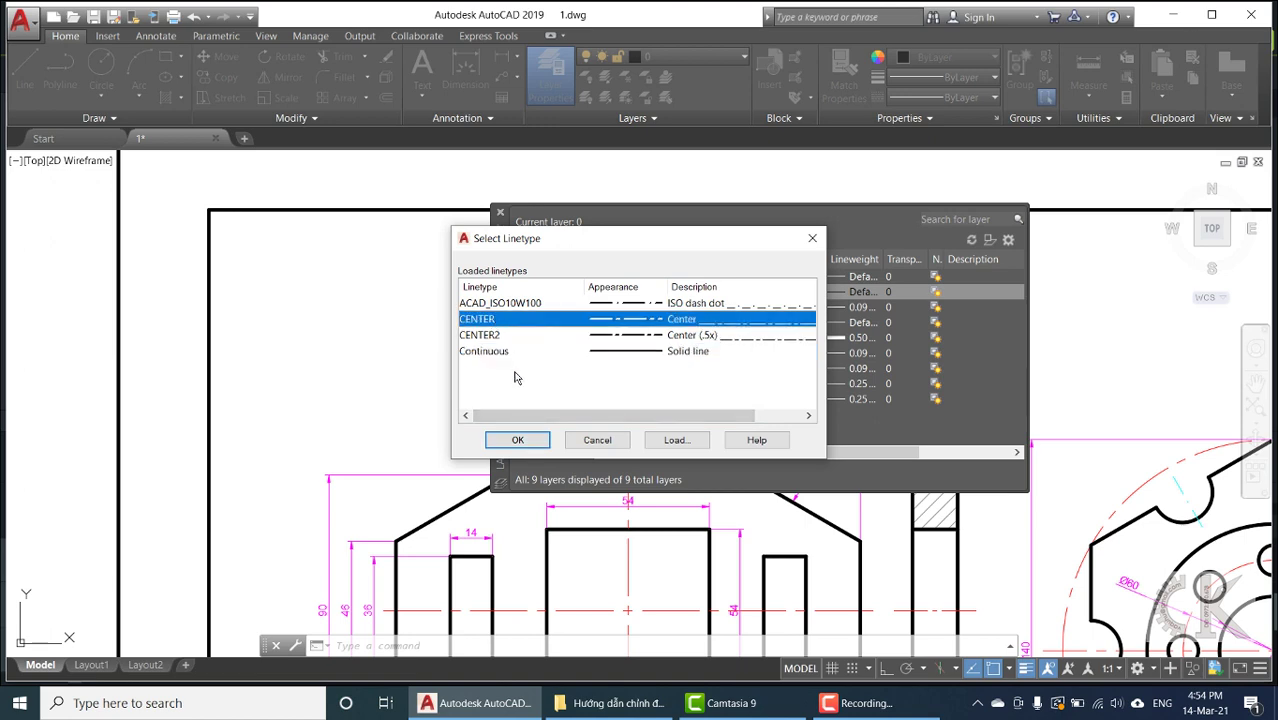
pyautogui.click(520, 441)
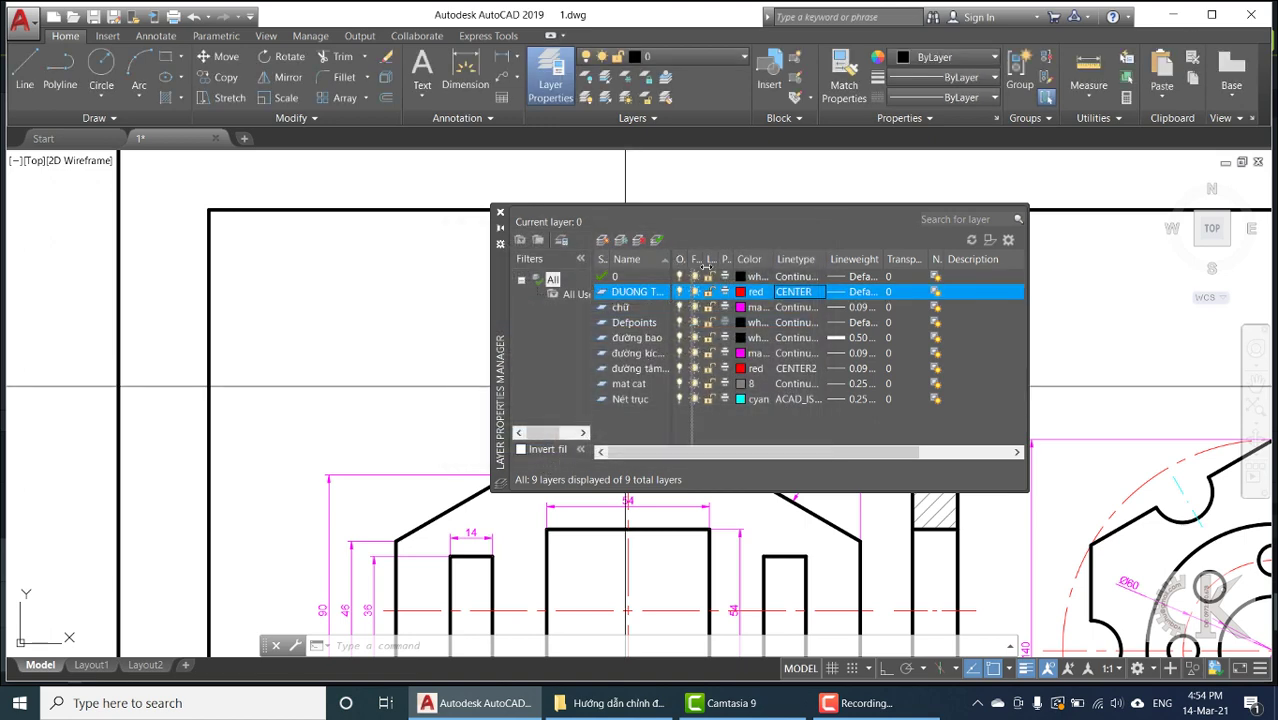
pyautogui.moveTo(706, 268); pyautogui.dragTo(713, 268)
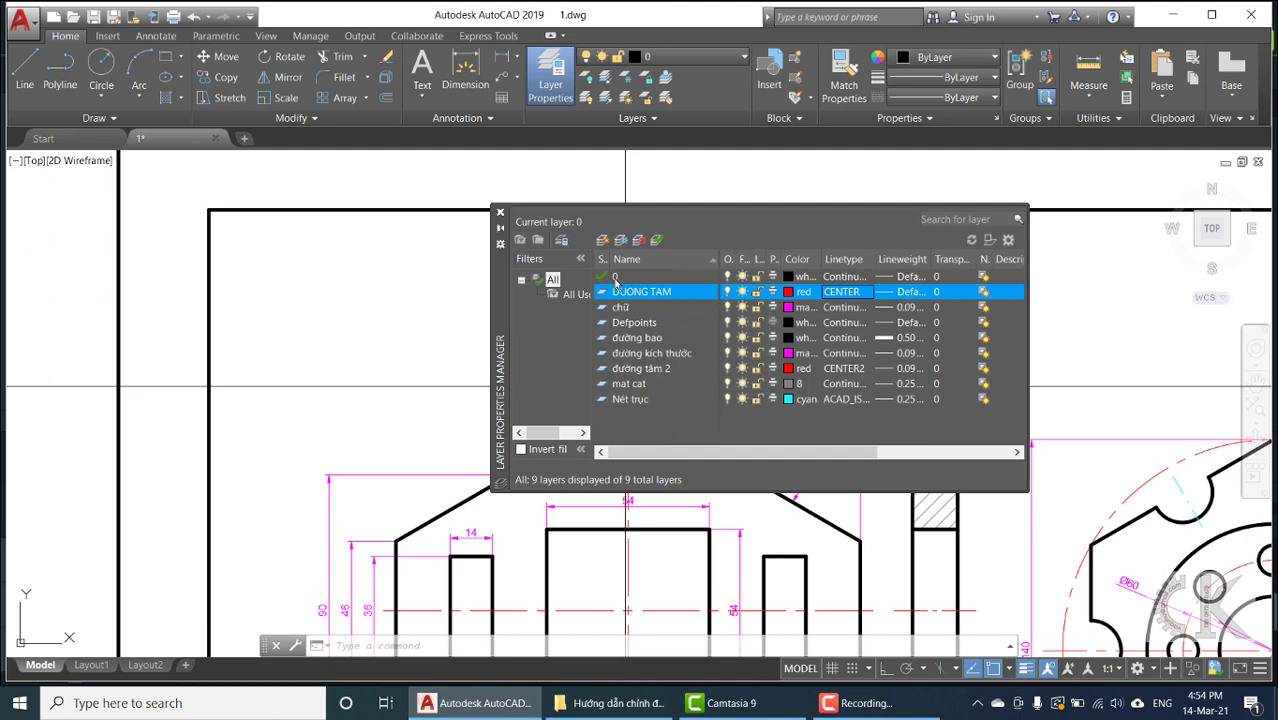
pyautogui.click(500, 215)
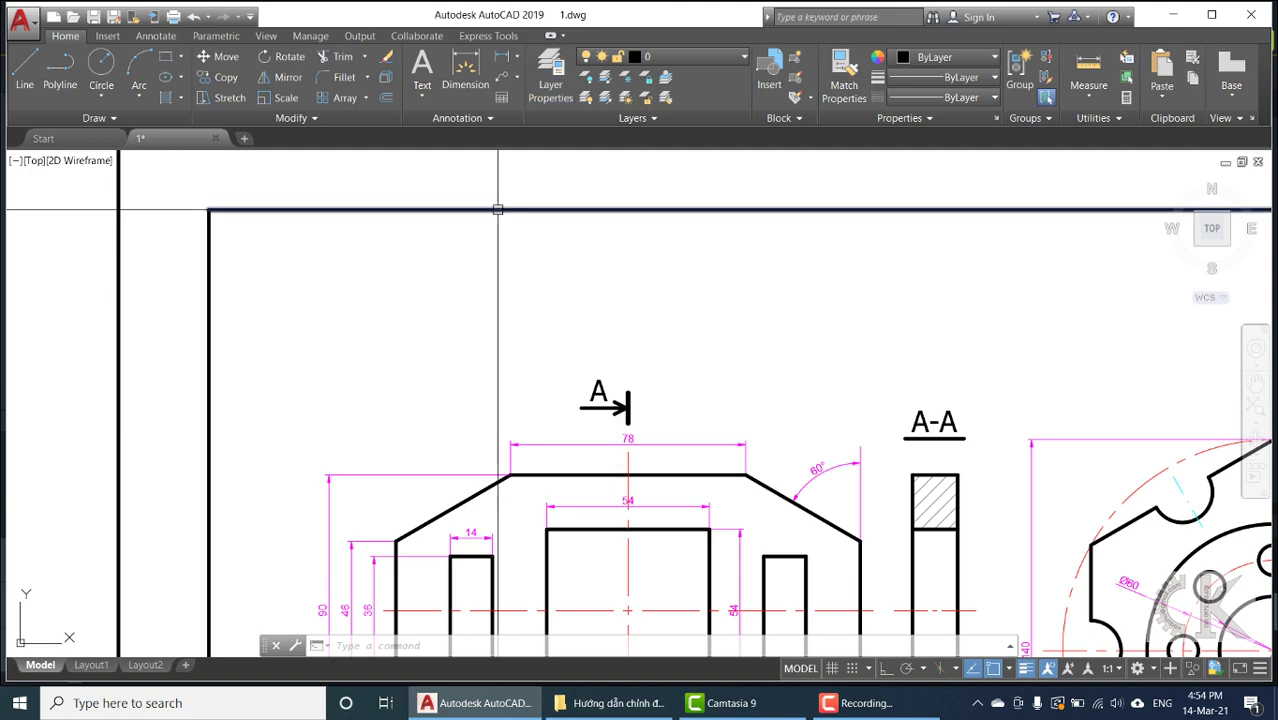
# Draw a 100-unit horizontal line with Ortho above section arrow A.
pyautogui.moveTo(593, 330)
pyautogui.mouseDown(button='middle')
pyautogui.moveTo(590, 373)
pyautogui.moveTo(579, 371)
pyautogui.mouseUp(button='middle')
pyautogui.write('l')
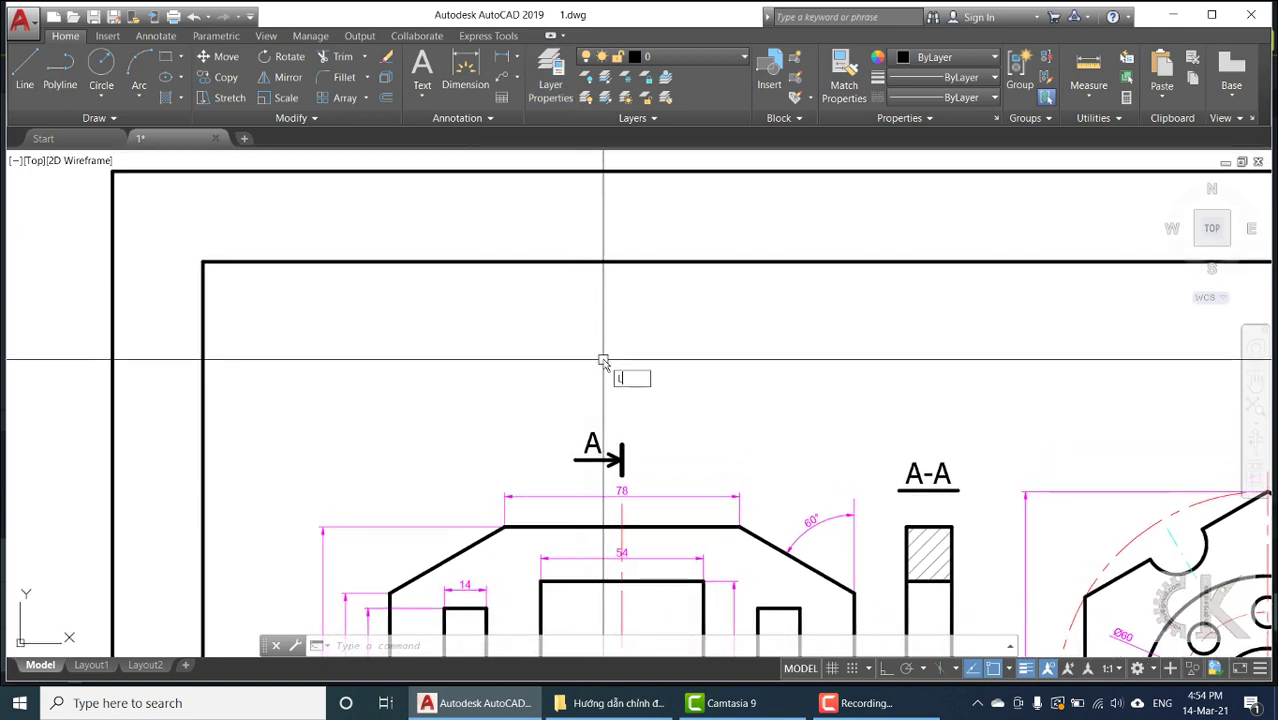
pyautogui.press('Return')
pyautogui.click(455, 342)
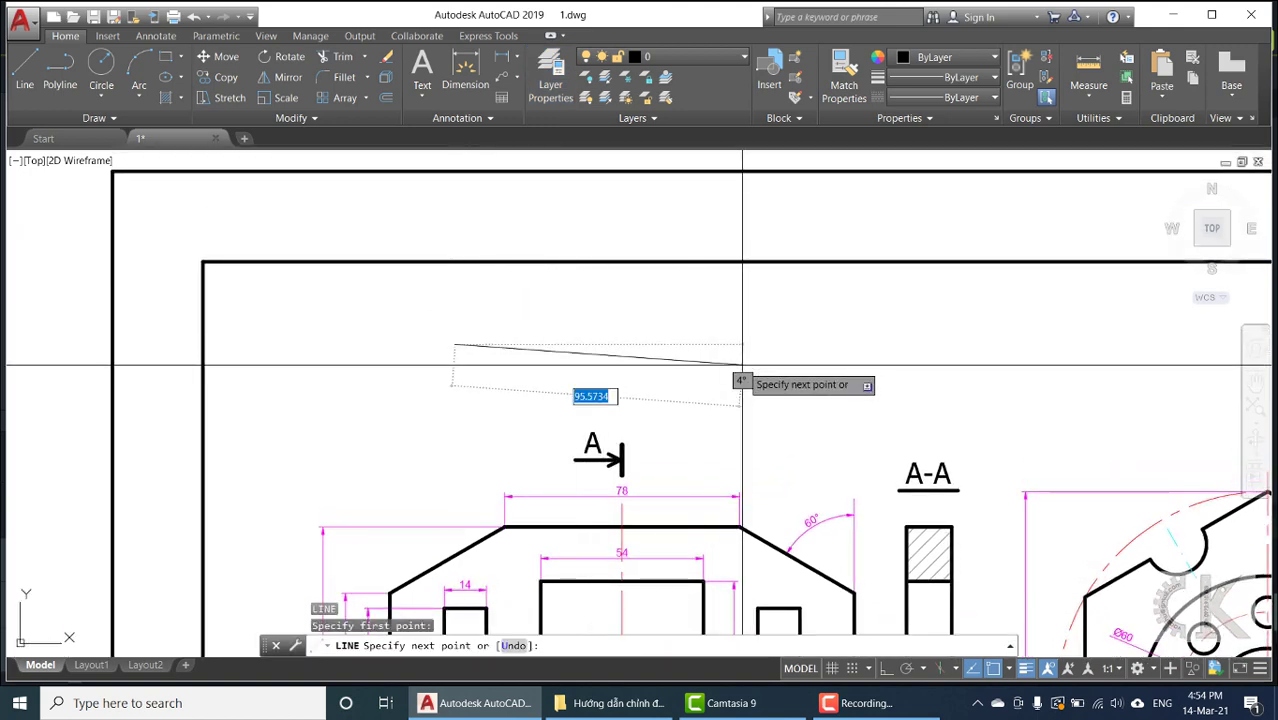
pyautogui.press('F8')
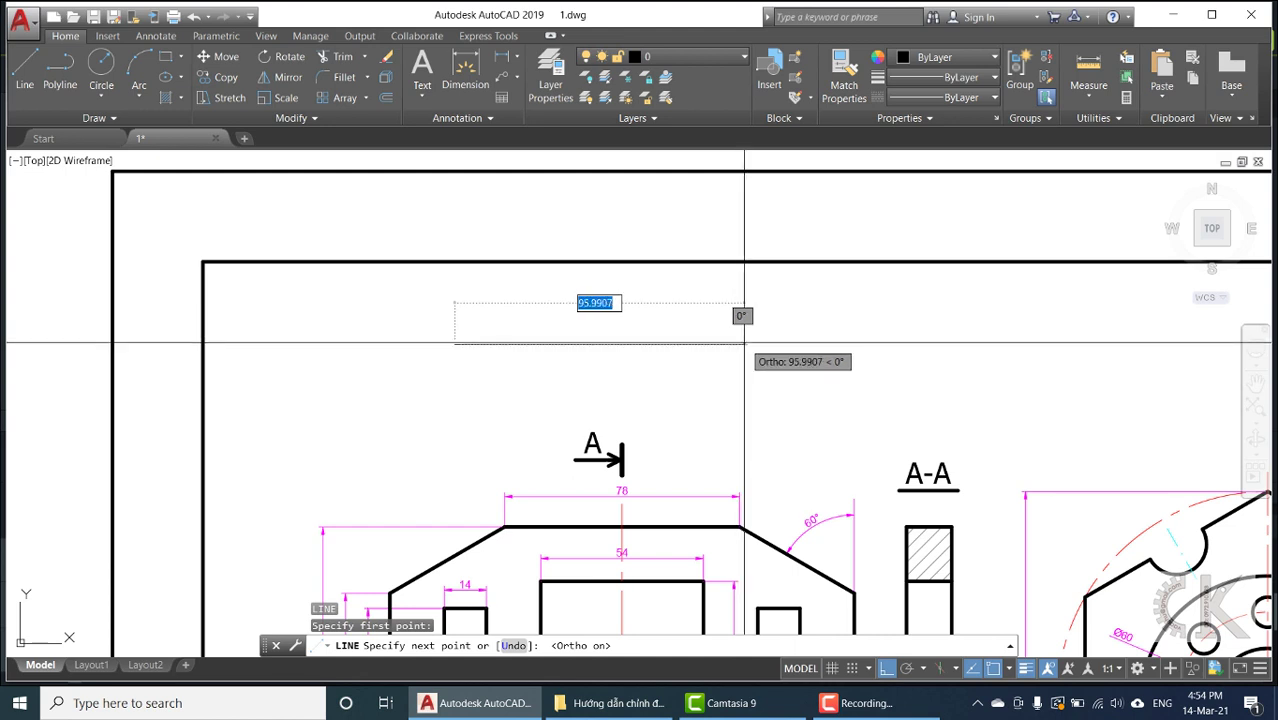
pyautogui.write('100')
pyautogui.press('Return')
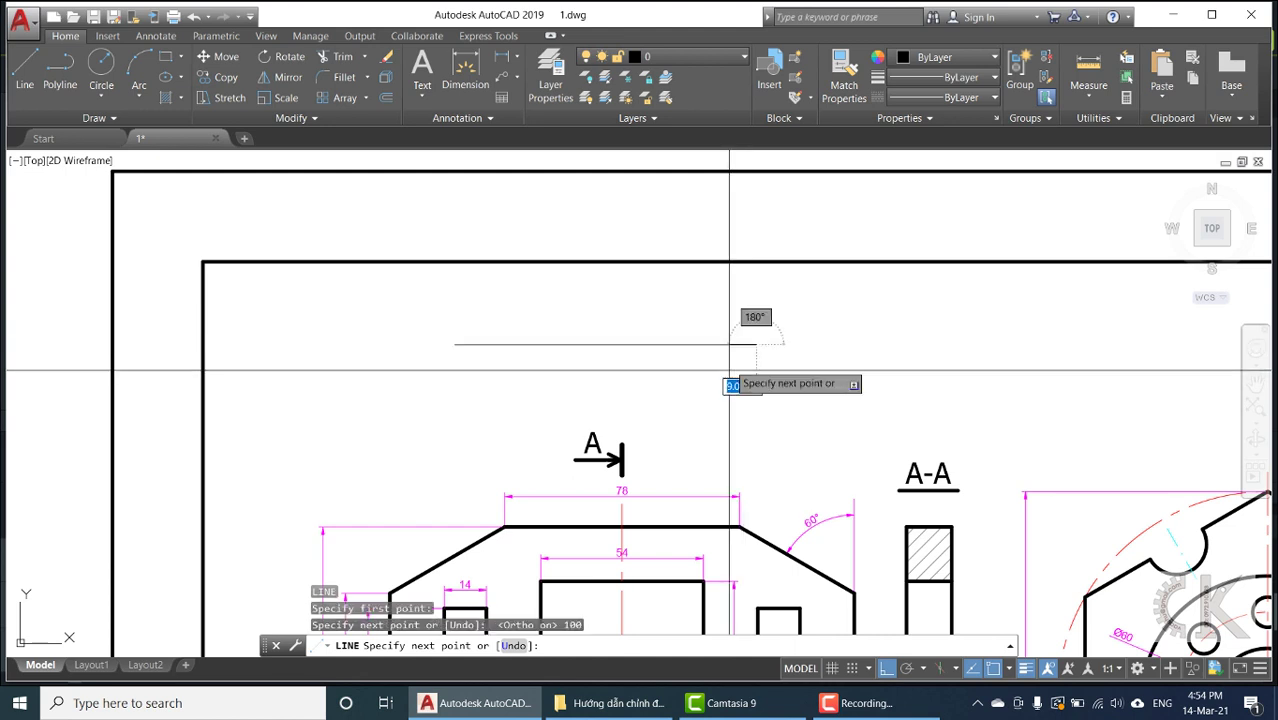
pyautogui.press('Return')
# Copy the line via its midpoint grip to just below itself.
pyautogui.click(598, 309)
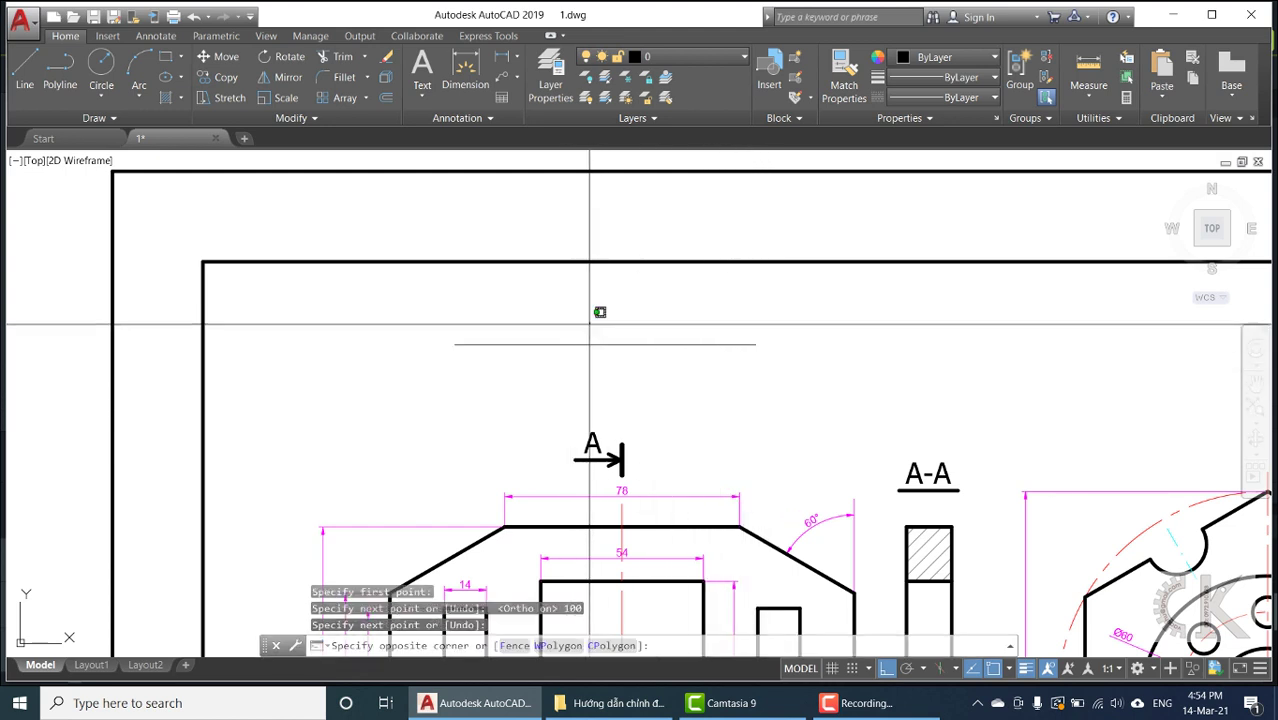
pyautogui.click(599, 346)
pyautogui.click(605, 344)
pyautogui.press('space')
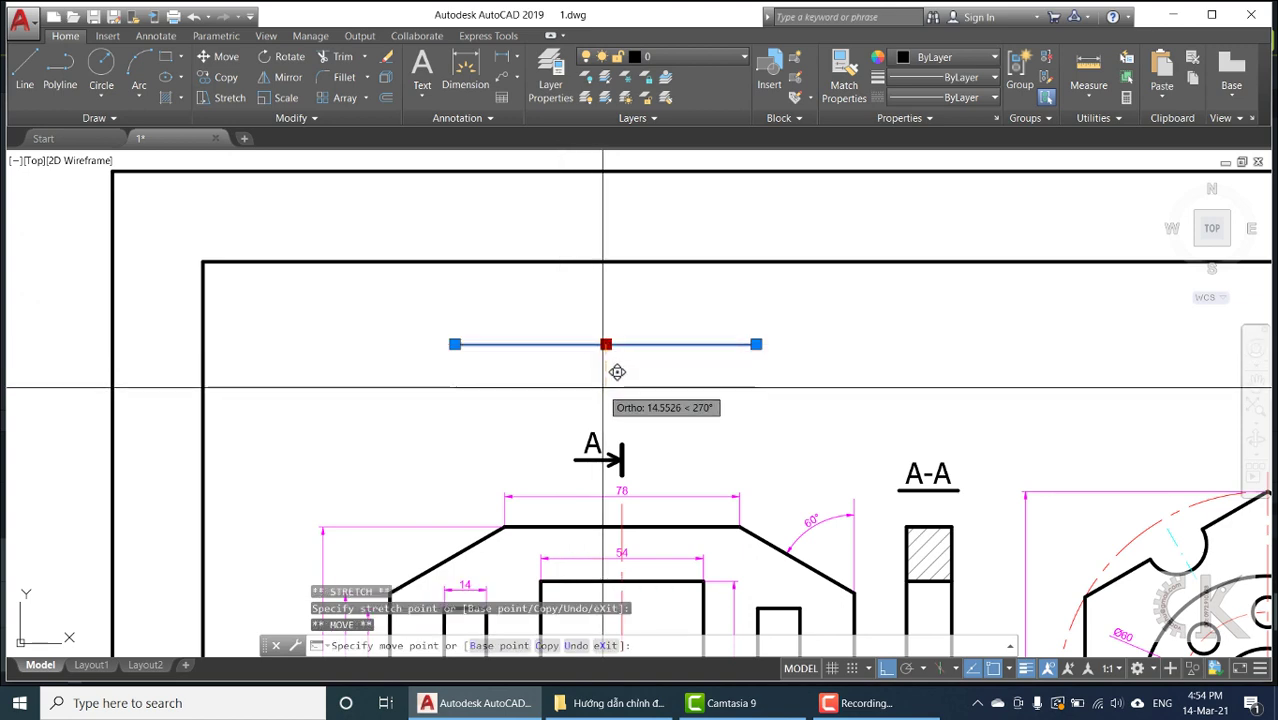
pyautogui.press('Escape')
pyautogui.press('Escape')
pyautogui.click(637, 349)
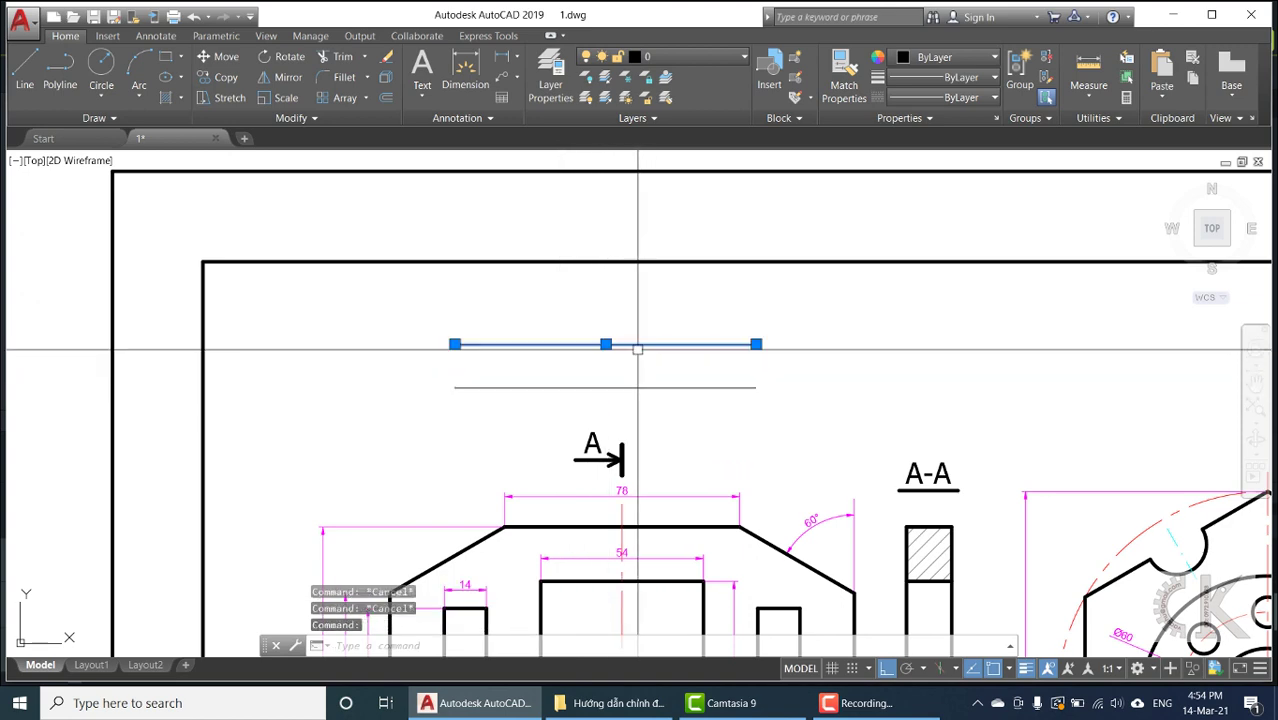
pyautogui.click(690, 57)
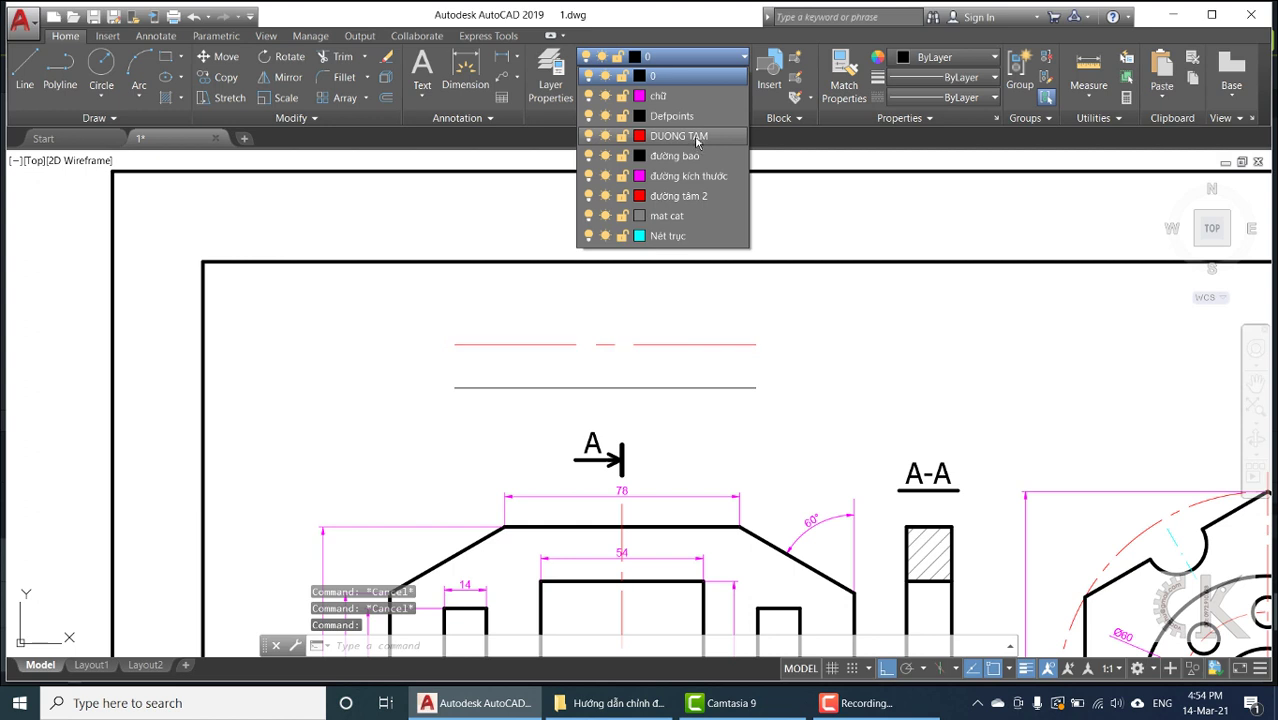
# Assign the upper 100-unit line to DUONG TAM and the lower one to đường tâm 2.
pyautogui.click(697, 142)
pyautogui.press('Escape')
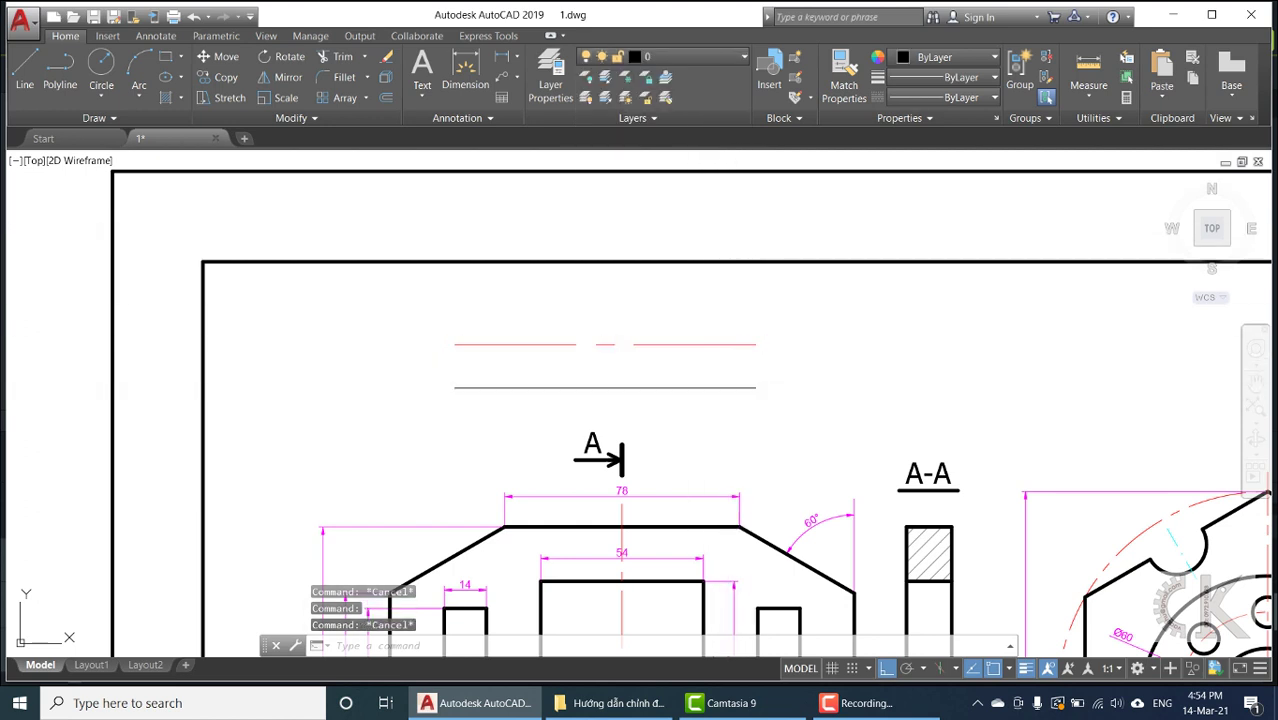
pyautogui.click(705, 387)
pyautogui.click(707, 62)
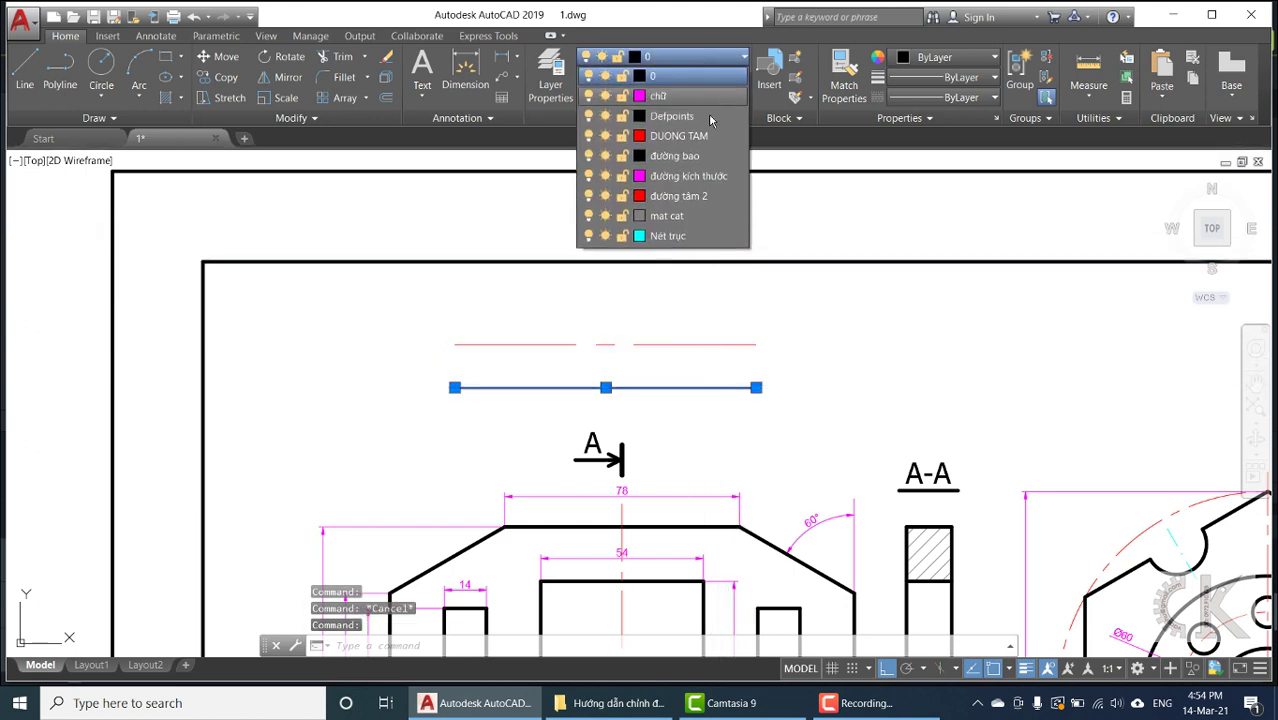
pyautogui.click(700, 202)
pyautogui.press('Escape')
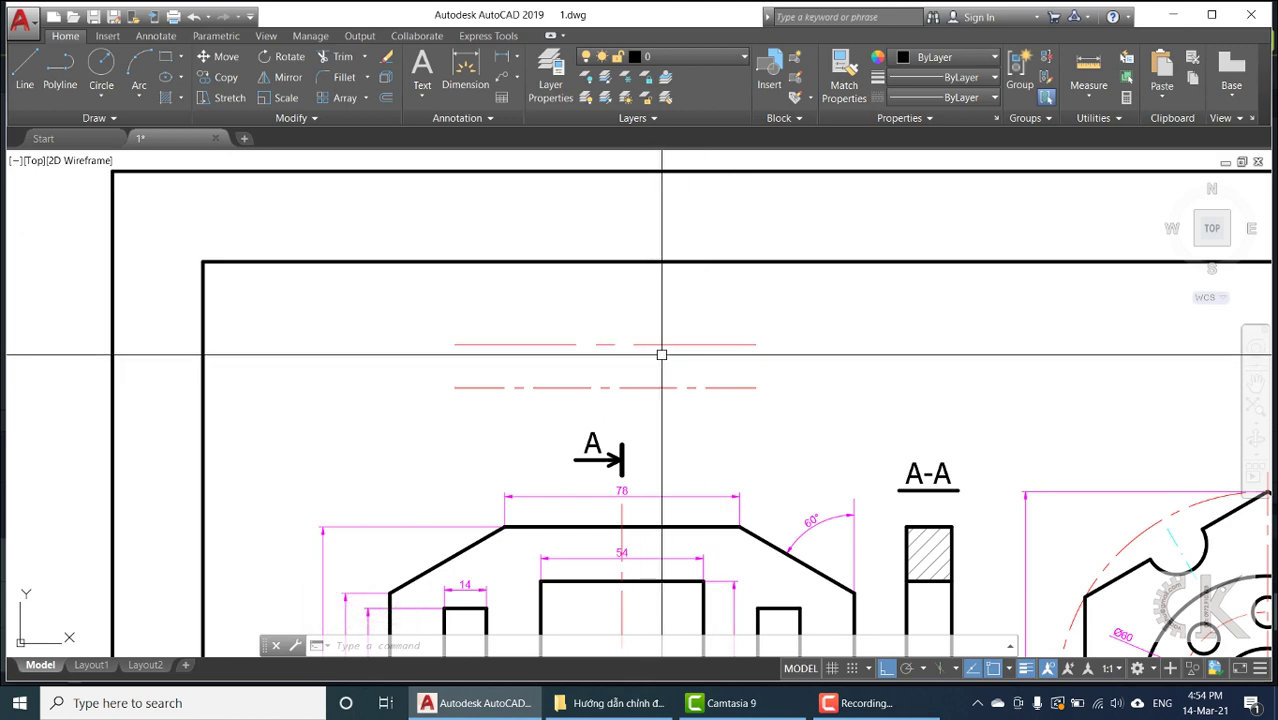
pyautogui.moveTo(684, 375)
pyautogui.mouseDown(button='middle')
pyautogui.moveTo(740, 320)
pyautogui.moveTo(690, 265)
pyautogui.mouseUp(button='middle')
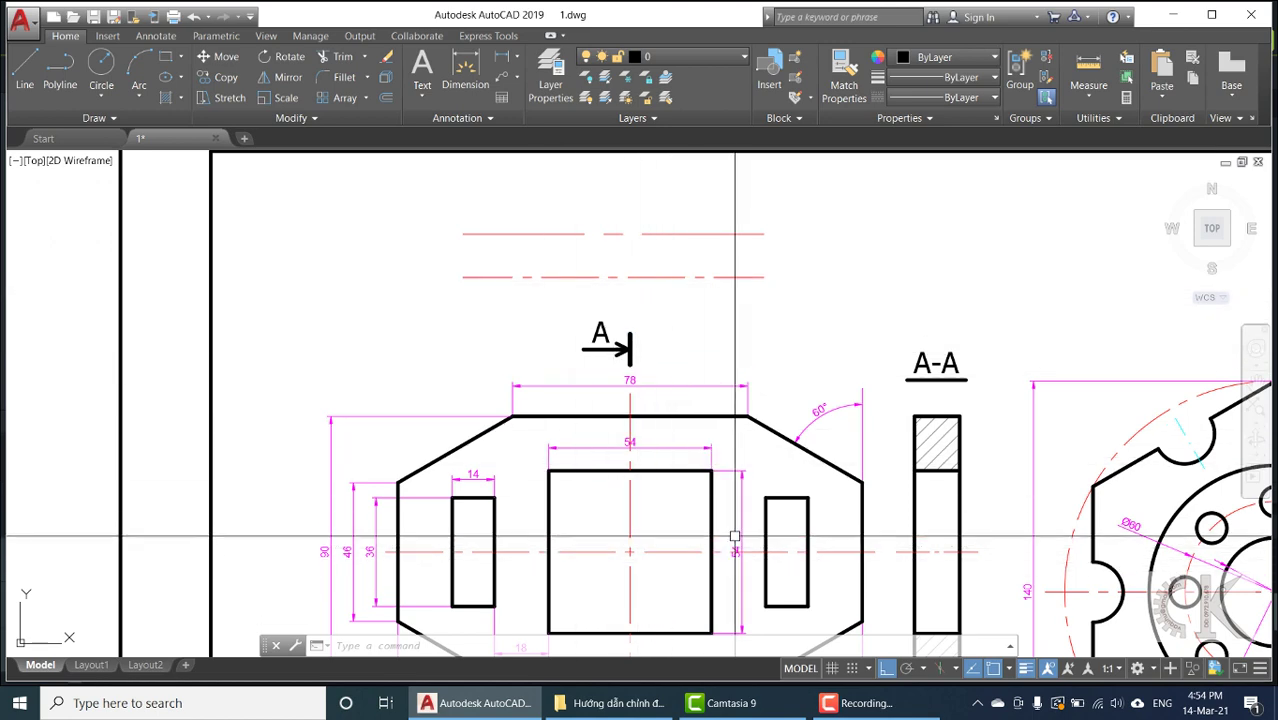
pyautogui.moveTo(737, 543)
pyautogui.mouseDown(button='middle')
pyautogui.moveTo(717, 479)
pyautogui.moveTo(762, 377)
pyautogui.moveTo(676, 415)
pyautogui.moveTo(580, 529)
pyautogui.mouseUp(button='middle')
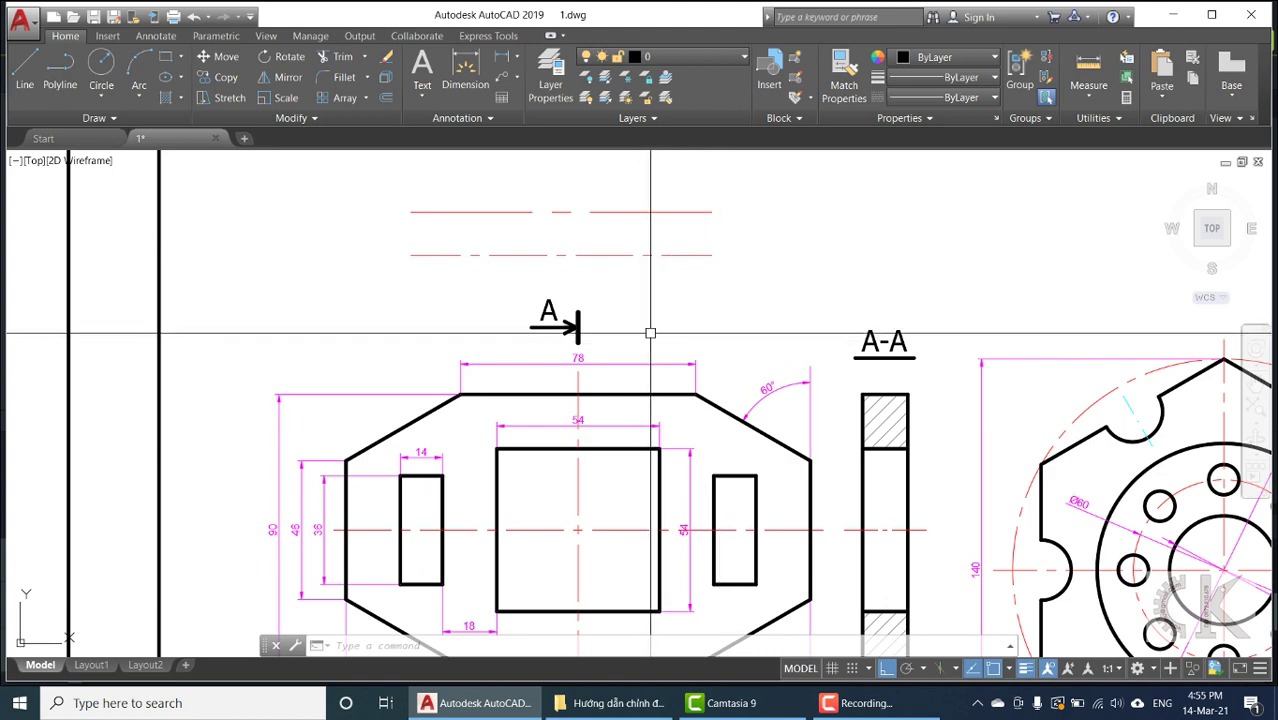
pyautogui.moveTo(665, 314); pyautogui.dragTo(625, 343, button='middle')
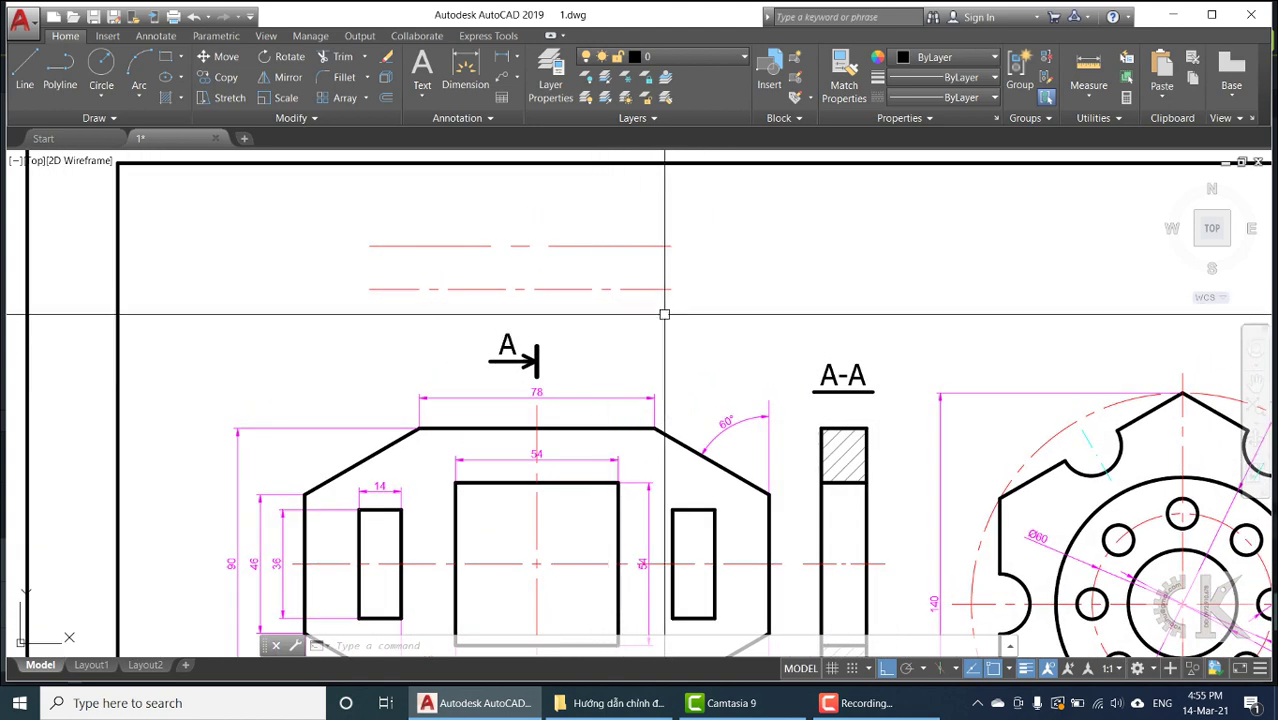
pyautogui.moveTo(742, 374); pyautogui.dragTo(542, 348, button='middle')
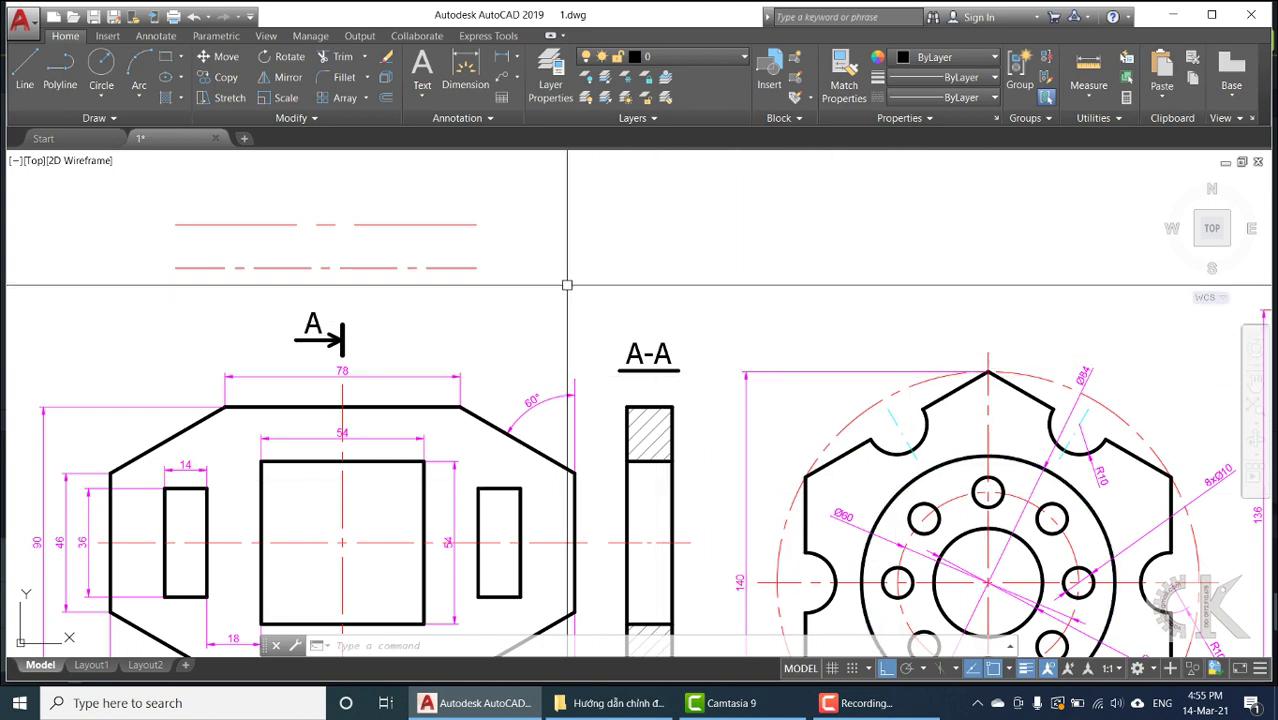
pyautogui.moveTo(513, 288)
pyautogui.mouseDown(button='middle')
pyautogui.moveTo(556, 333)
pyautogui.moveTo(609, 328)
pyautogui.mouseUp(button='middle')
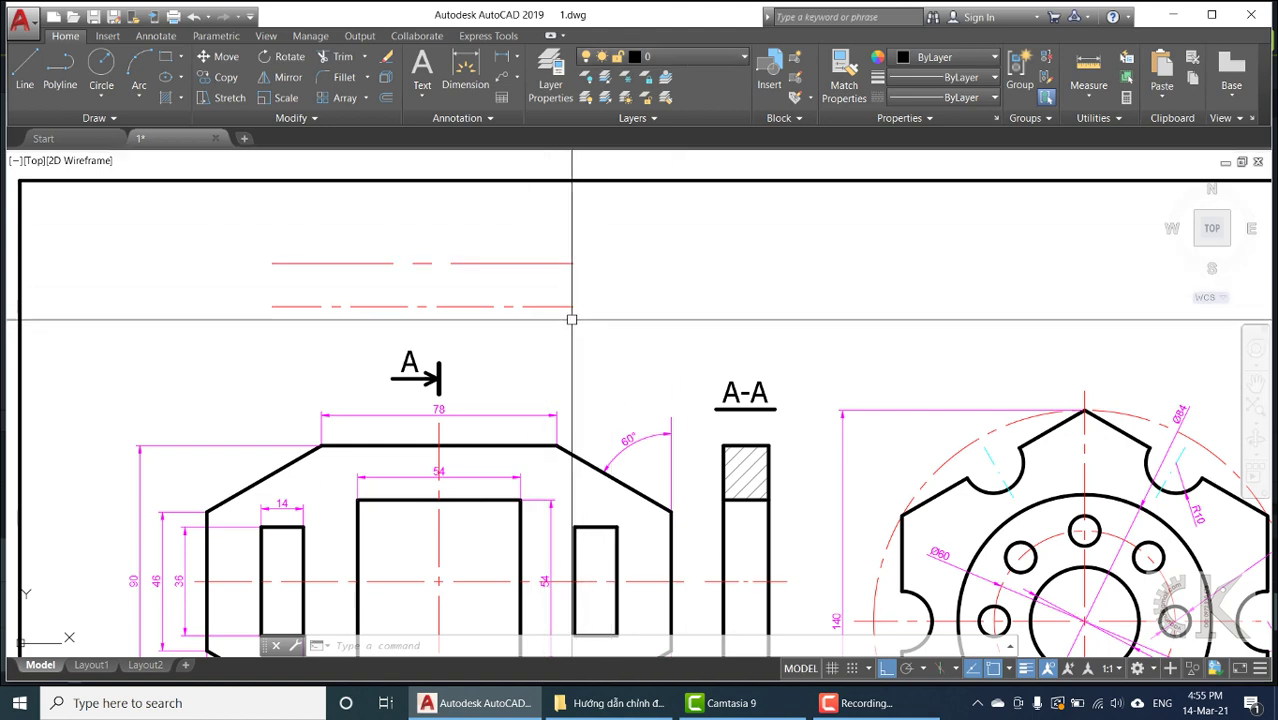
# Check the layers of the upper and lower red sample centre lines, then pan to the round flange view.
pyautogui.click(564, 263)
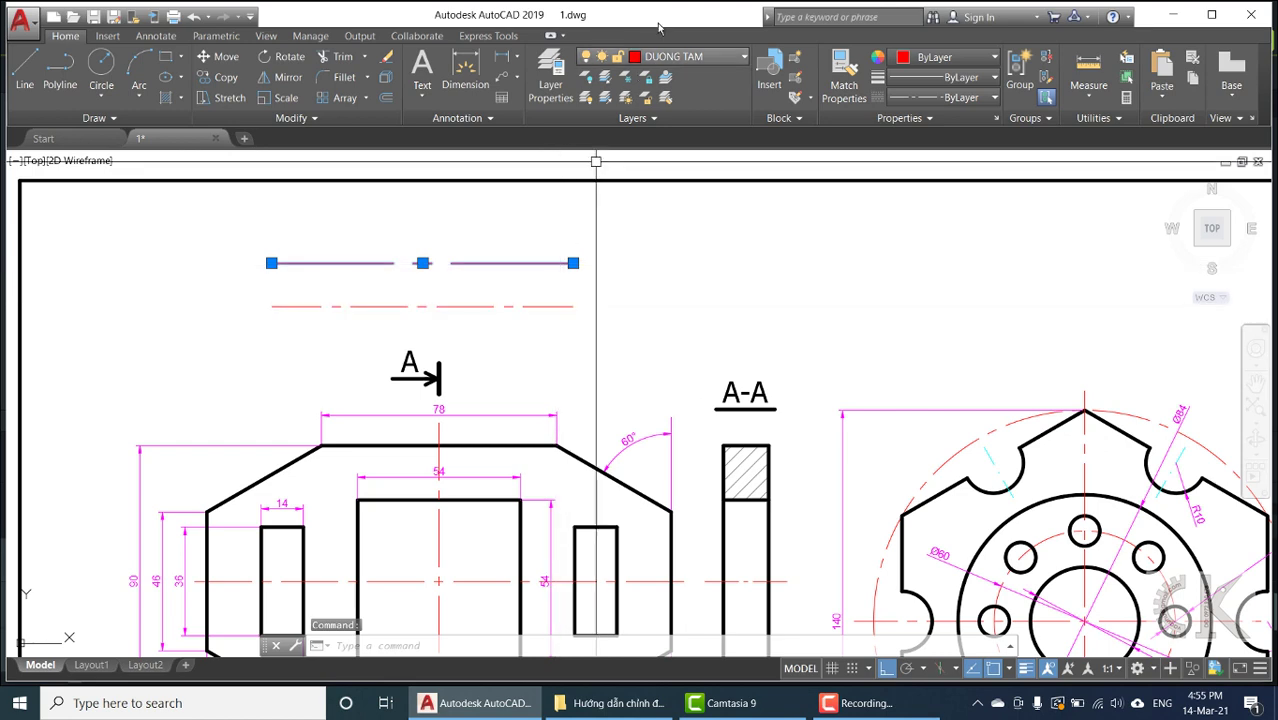
pyautogui.press('Escape')
pyautogui.click(550, 306)
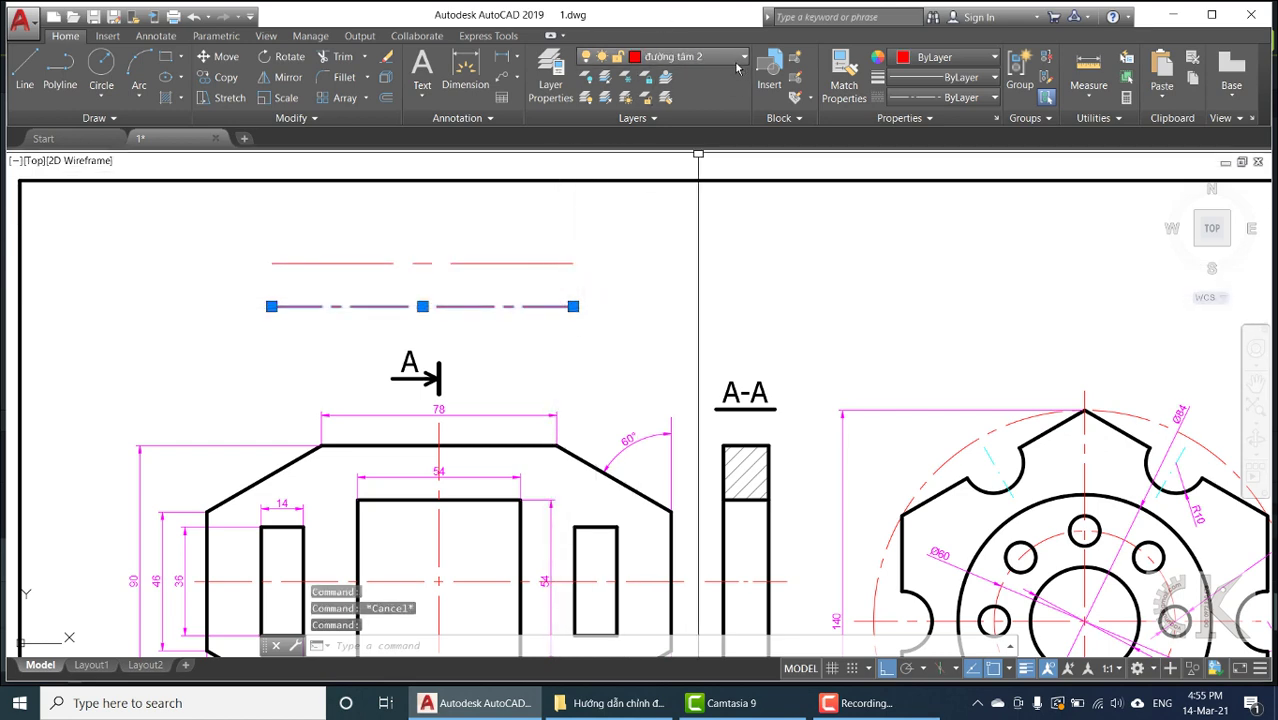
pyautogui.press('Escape')
pyautogui.press('Escape')
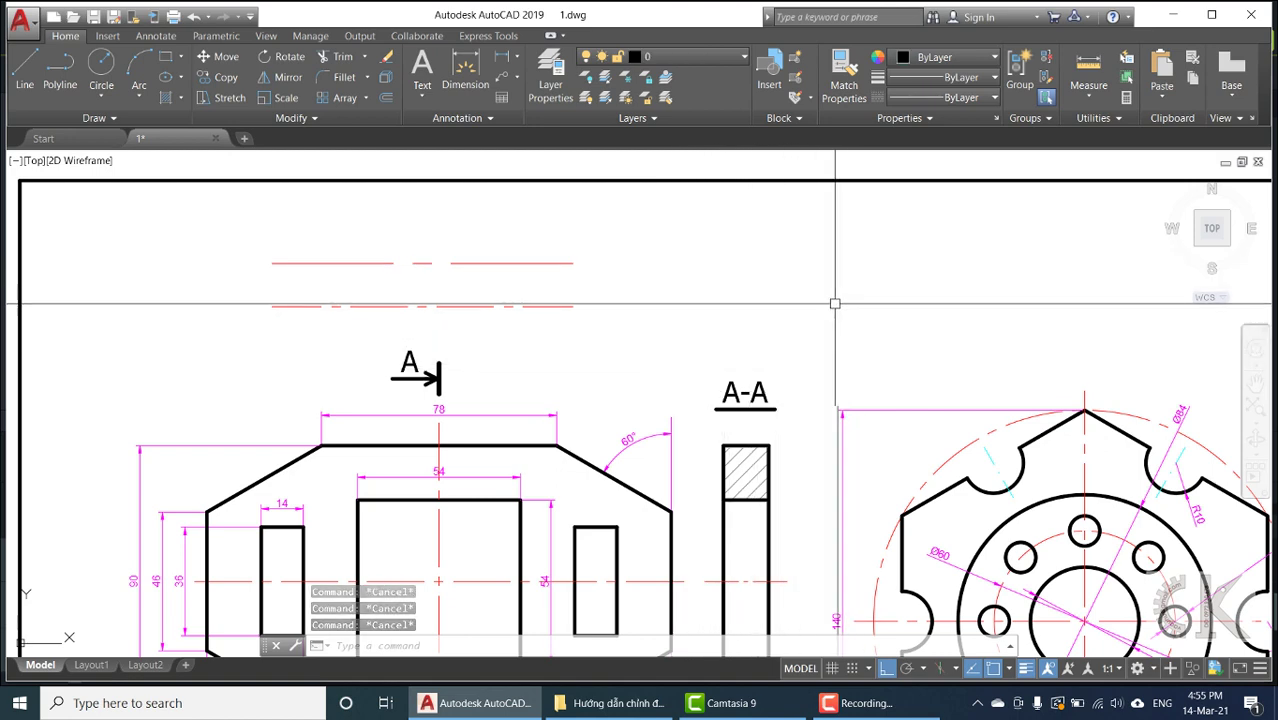
pyautogui.moveTo(784, 313)
pyautogui.mouseDown(button='middle')
pyautogui.moveTo(650, 277)
pyautogui.moveTo(613, 209)
pyautogui.mouseUp(button='middle')
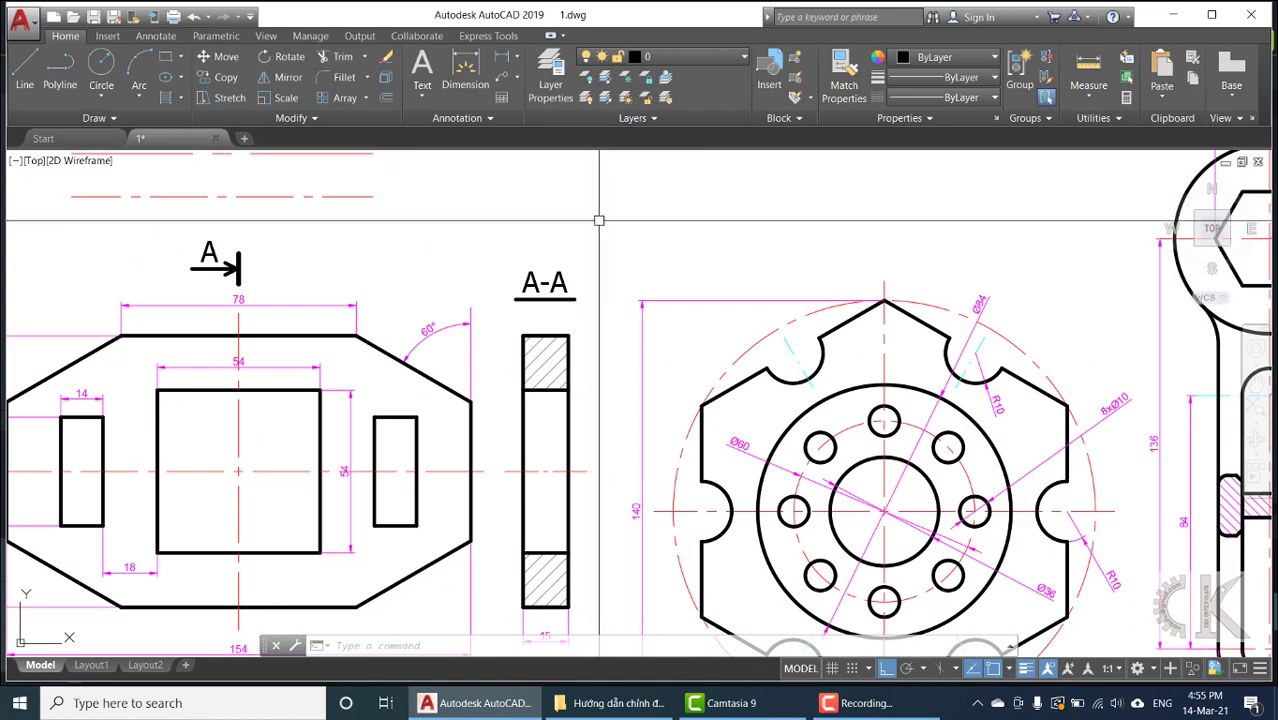
pyautogui.moveTo(748, 423); pyautogui.dragTo(526, 261, button='middle')
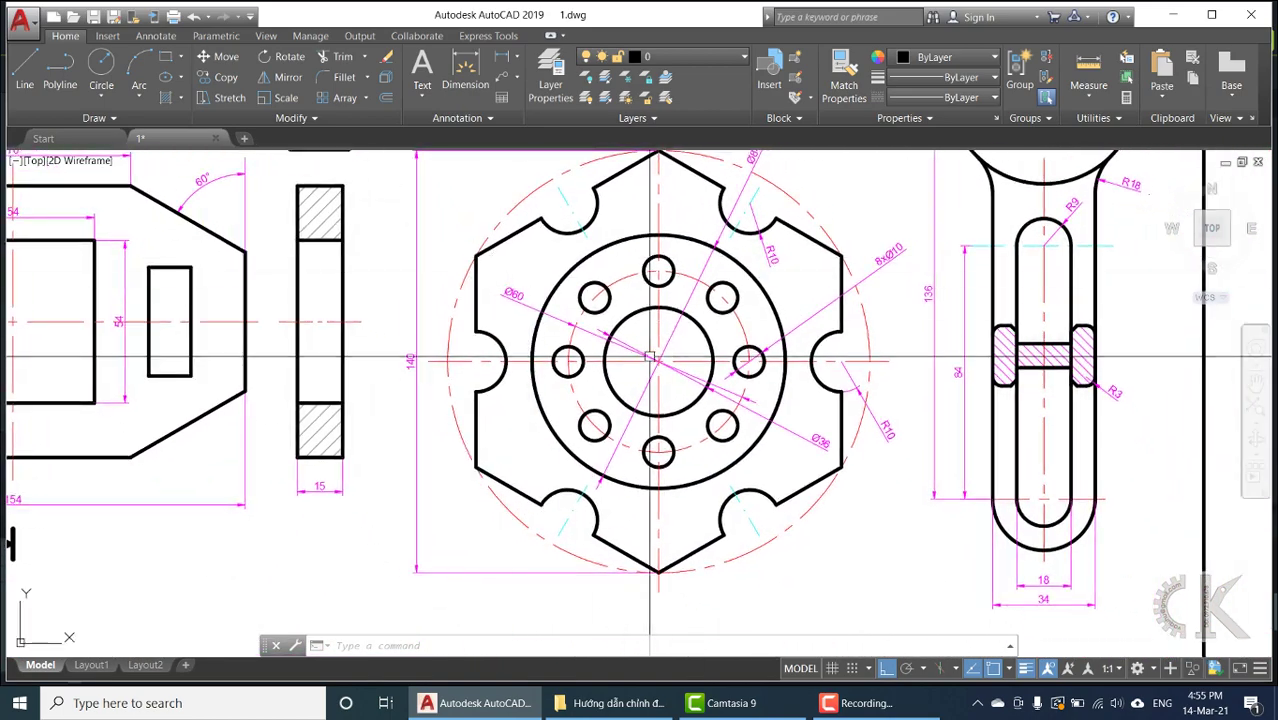
# Zoom in closely on the flange's eight Ø10 bolt holes and start the LINE command.
pyautogui.scroll(2, 560, 280)
pyautogui.scroll(2, 640, 330)
pyautogui.moveTo(674, 350); pyautogui.dragTo(680, 410, button='middle')
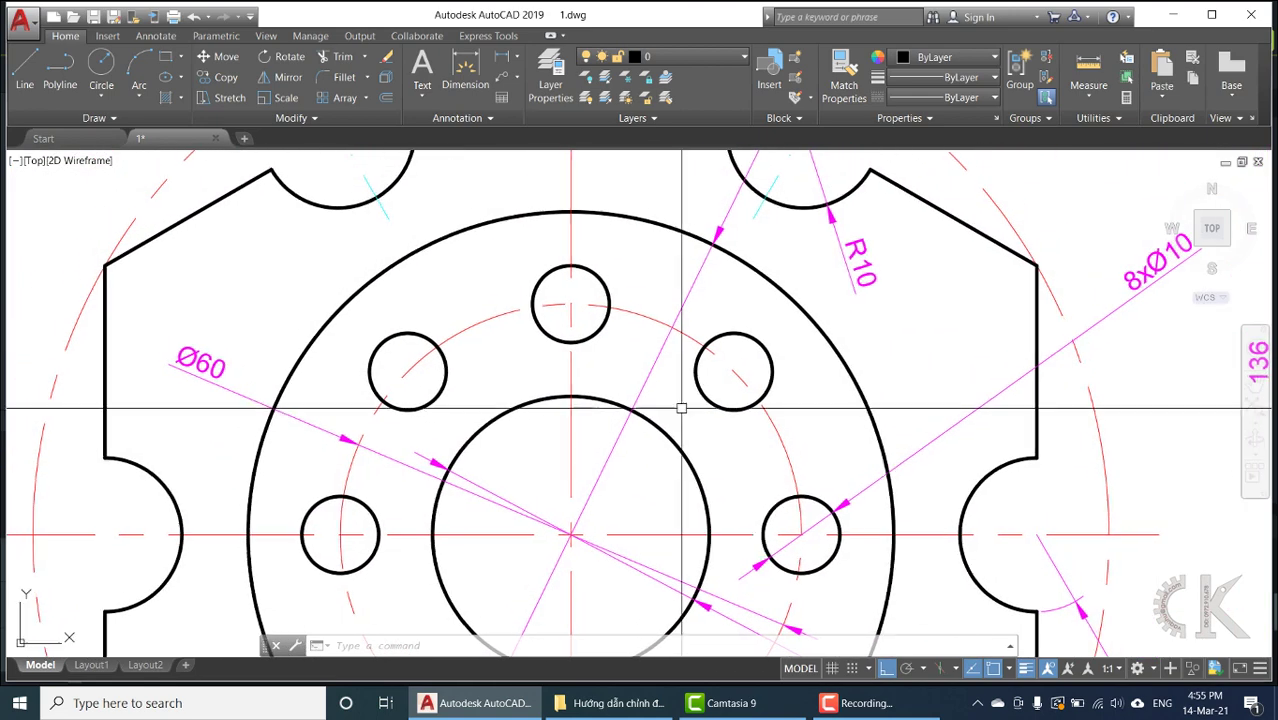
pyautogui.write('l')
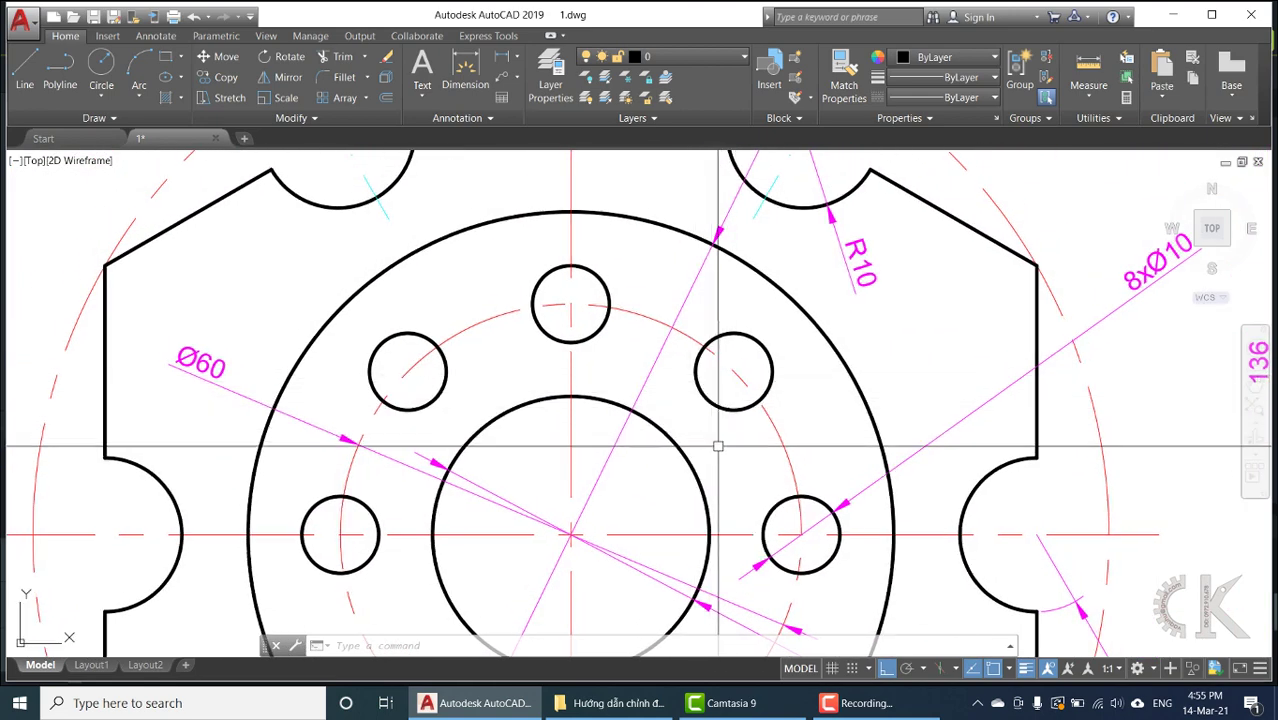
pyautogui.press('Return')
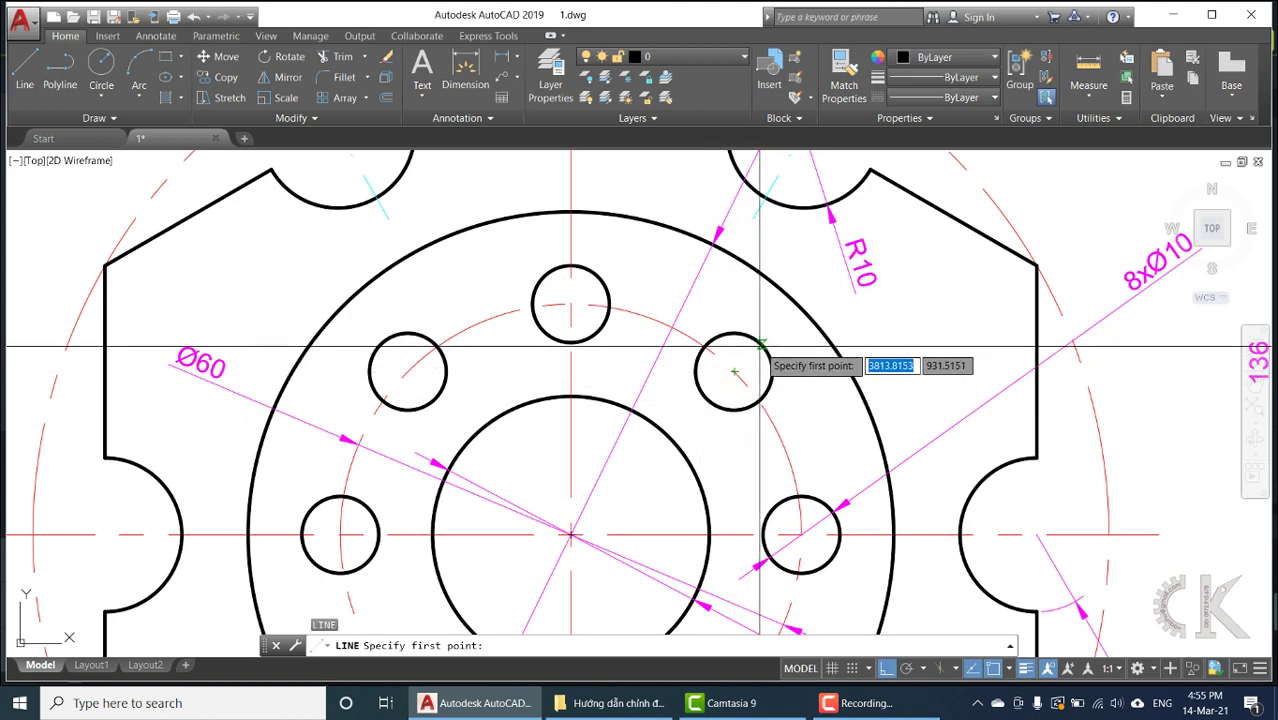
# Draw a diagonal line from the upper-right bolt hole to the flange centre and move its midpoint onto the hole centre.
pyautogui.click(734, 372)
pyautogui.click(571, 535)
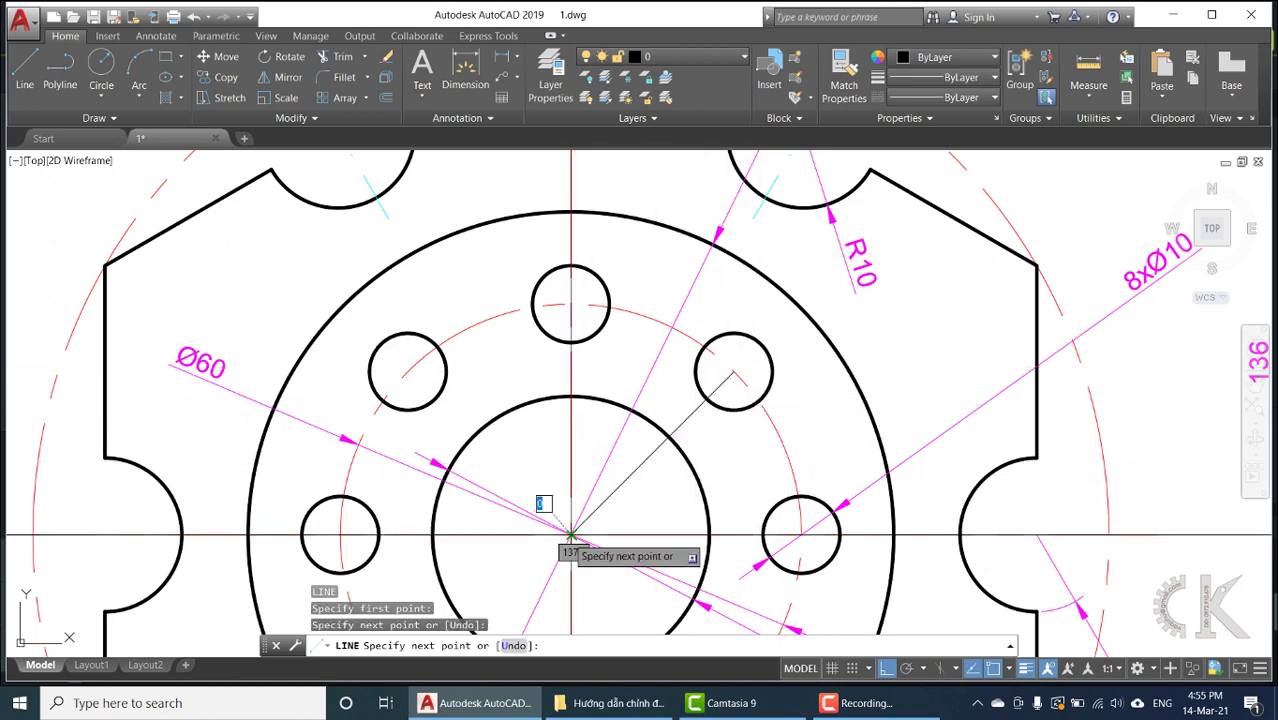
pyautogui.press('Return')
pyautogui.click(652, 453)
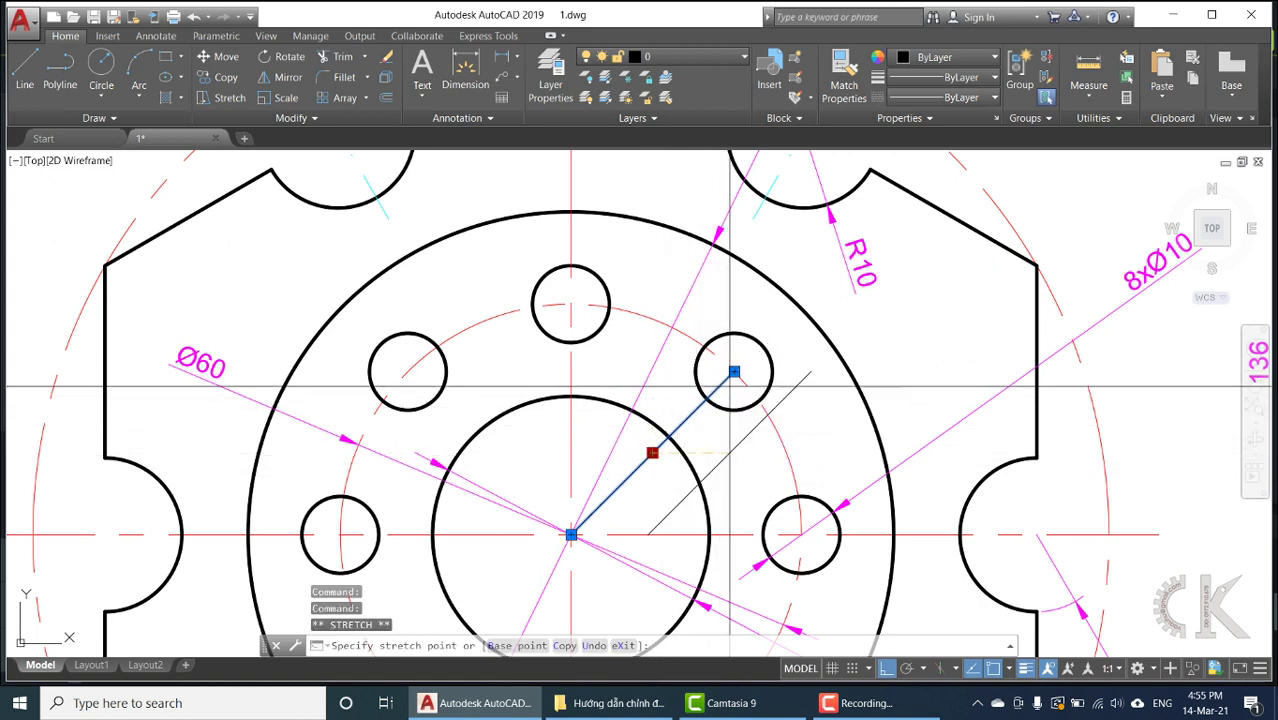
pyautogui.click(734, 372)
pyautogui.press('Escape')
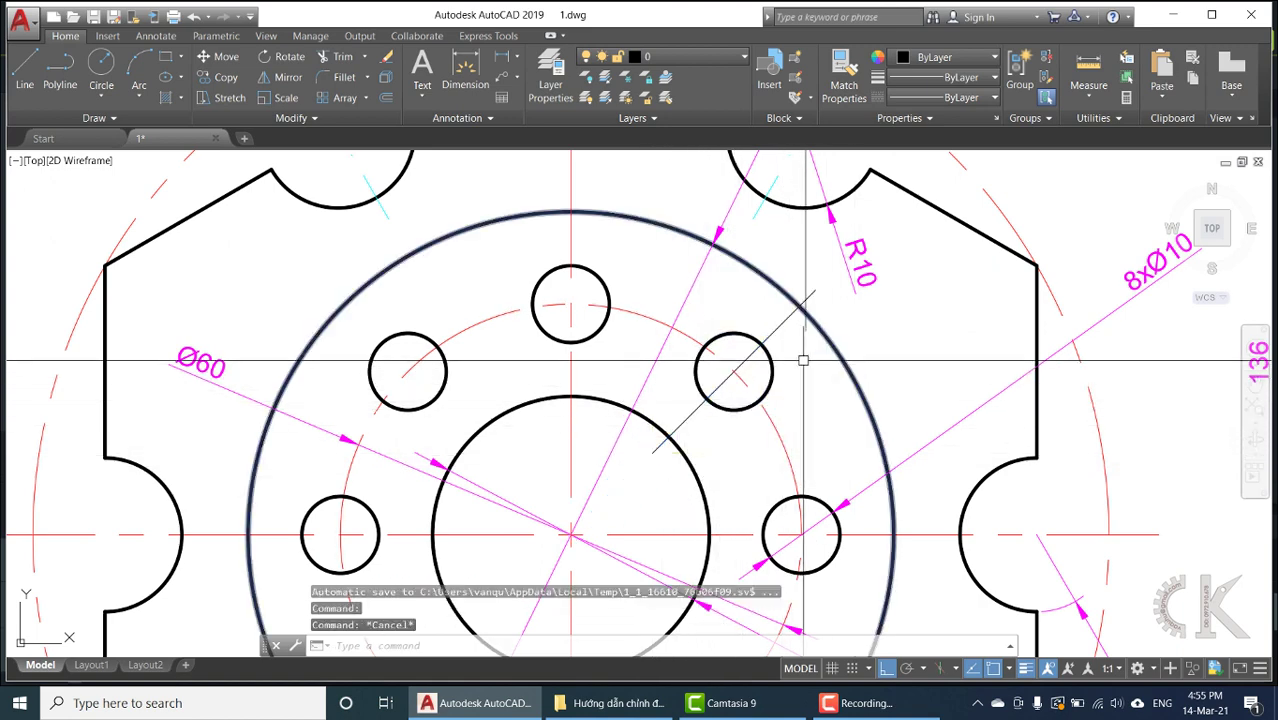
# Draw a helper circle slightly larger than the hole and trim the line ends to it.
pyautogui.write('c')
pyautogui.press('Return')
pyautogui.click(734, 372)
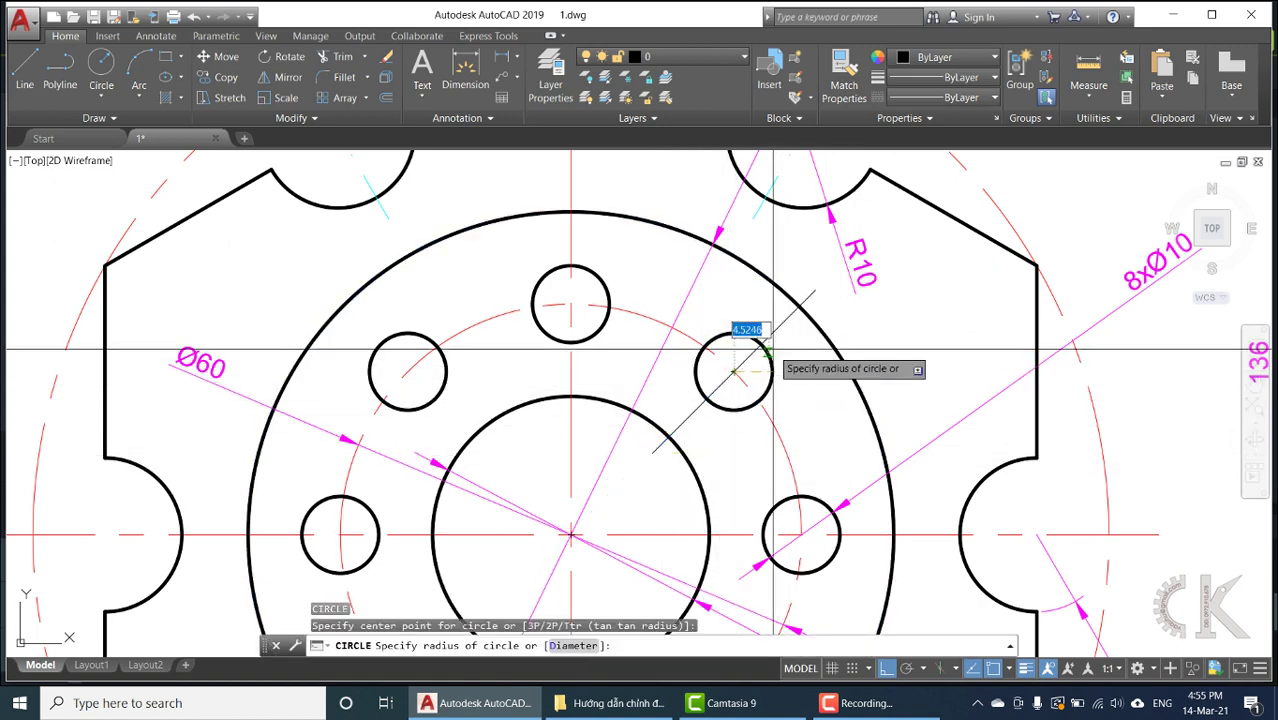
pyautogui.click(792, 337)
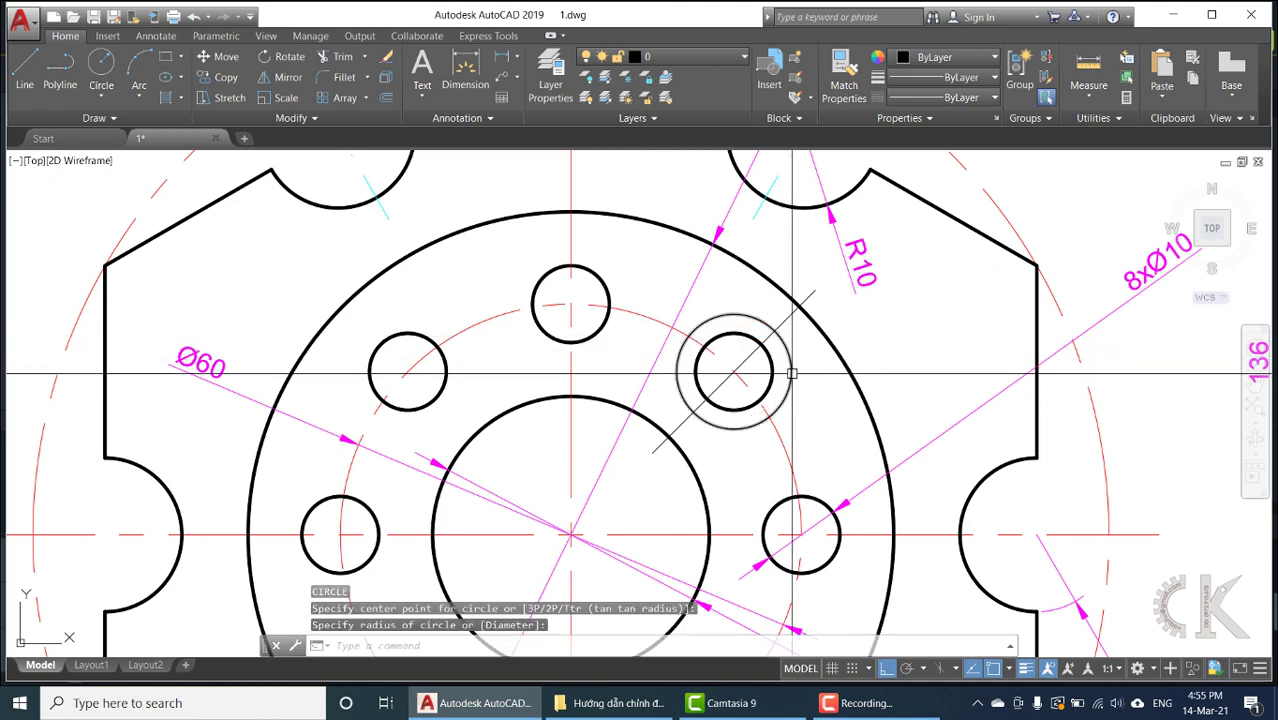
pyautogui.write('tr')
pyautogui.press('Return')
pyautogui.press('Return')
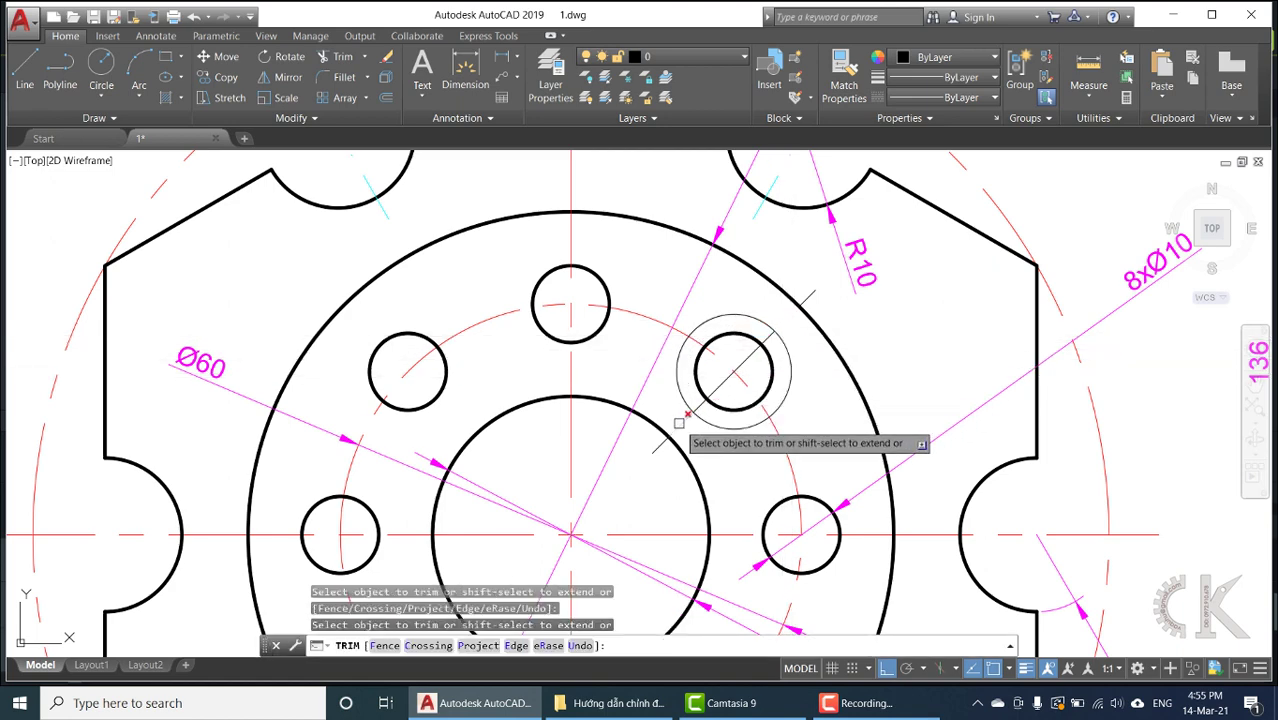
pyautogui.press('Escape')
# Erase the leftover line piece and the helper circle, leaving the short centre line selected.
pyautogui.click(660, 444)
pyautogui.press('Delete')
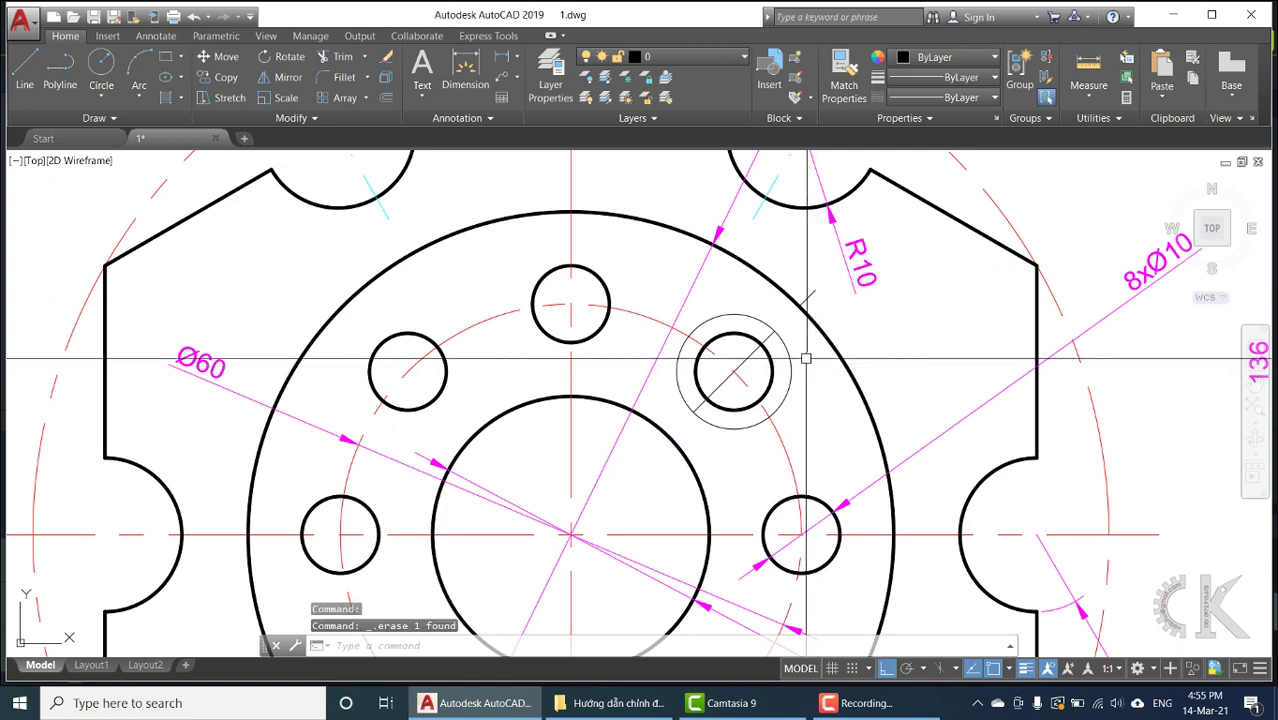
pyautogui.click(792, 341)
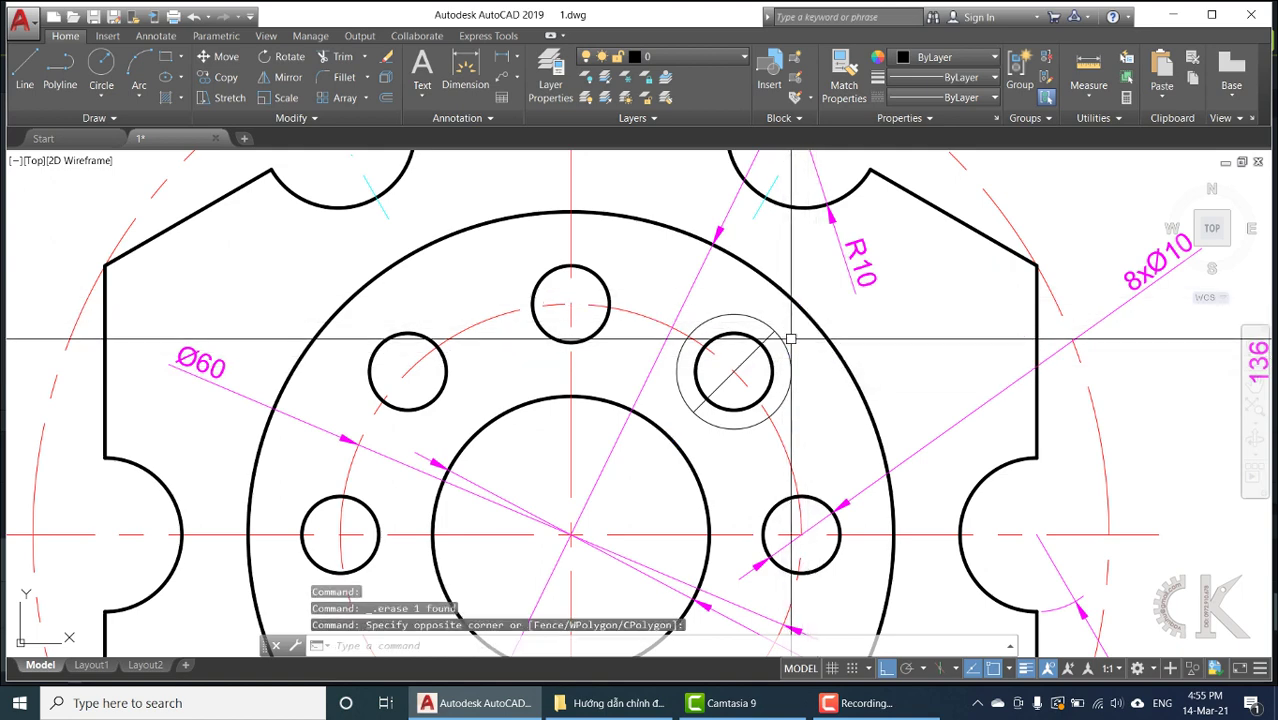
pyautogui.click(782, 356)
pyautogui.press('Delete')
pyautogui.click(770, 334)
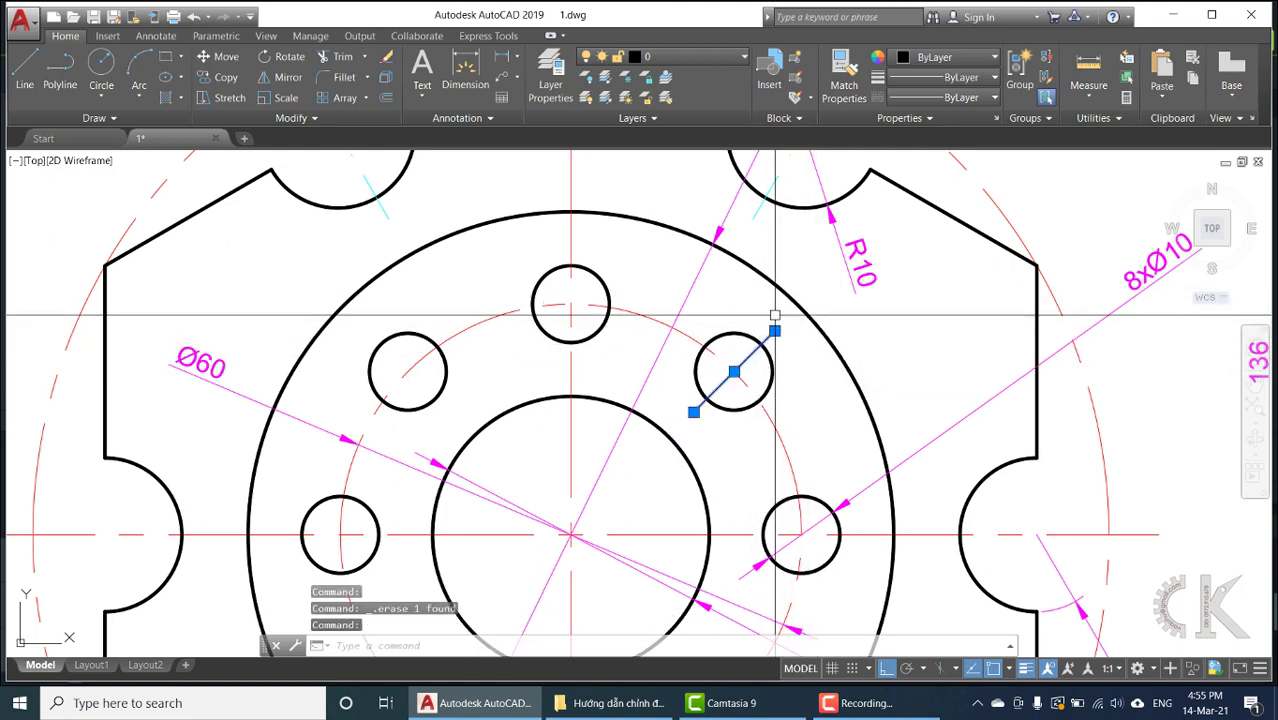
# Move the short bolt-hole line to layer đường tâm 2 and set its linetype scale to 0.5.
pyautogui.click(690, 57)
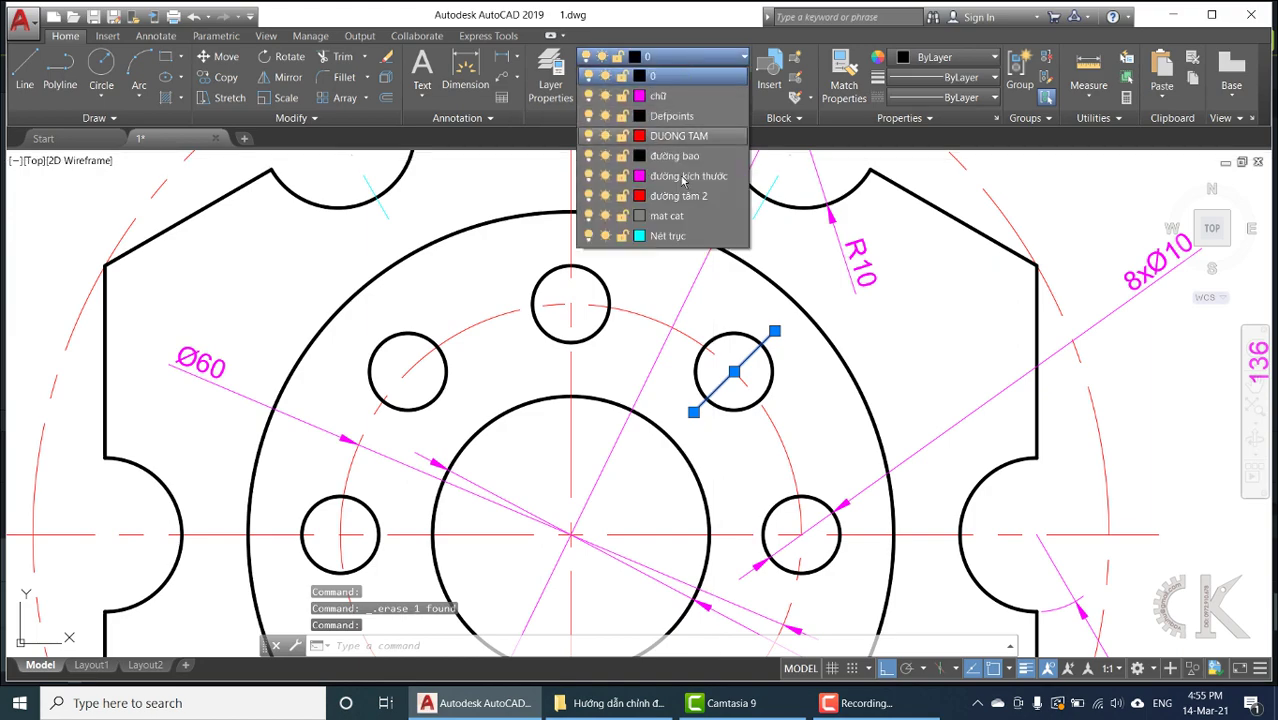
pyautogui.click(684, 196)
pyautogui.press('Escape')
pyautogui.press('Escape')
pyautogui.press('Escape')
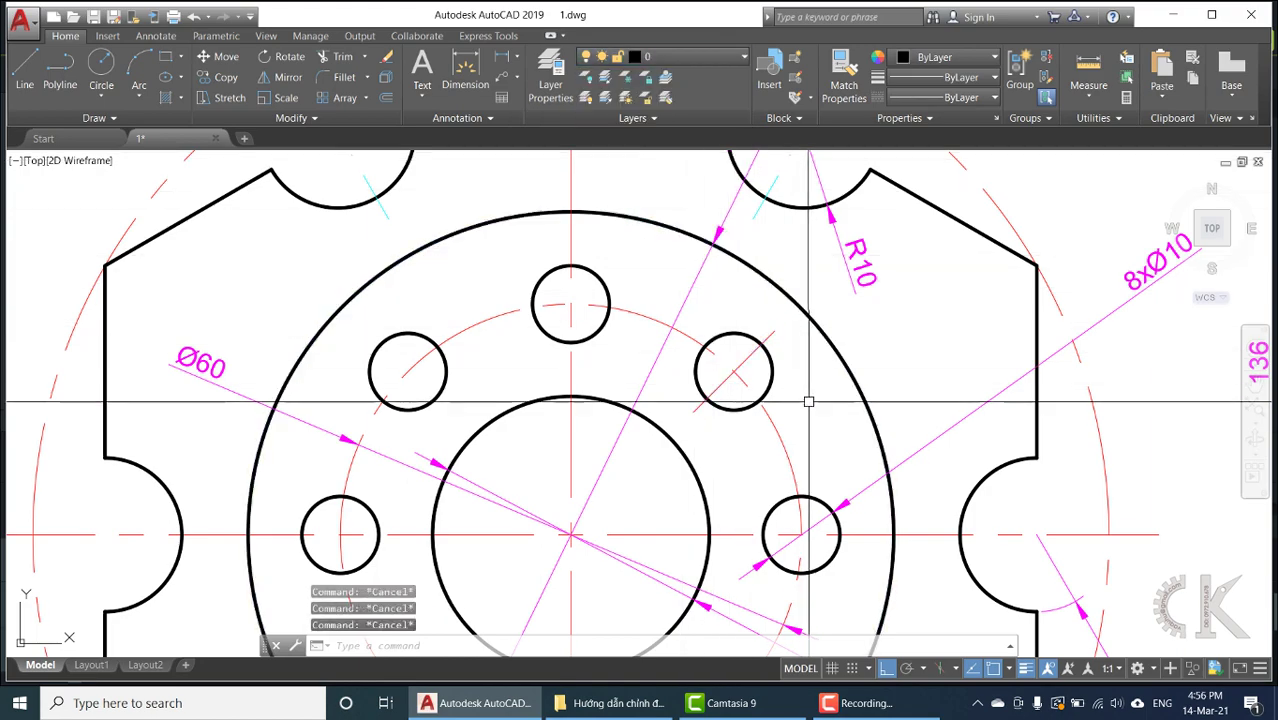
pyautogui.moveTo(803, 417); pyautogui.dragTo(901, 340, button='middle')
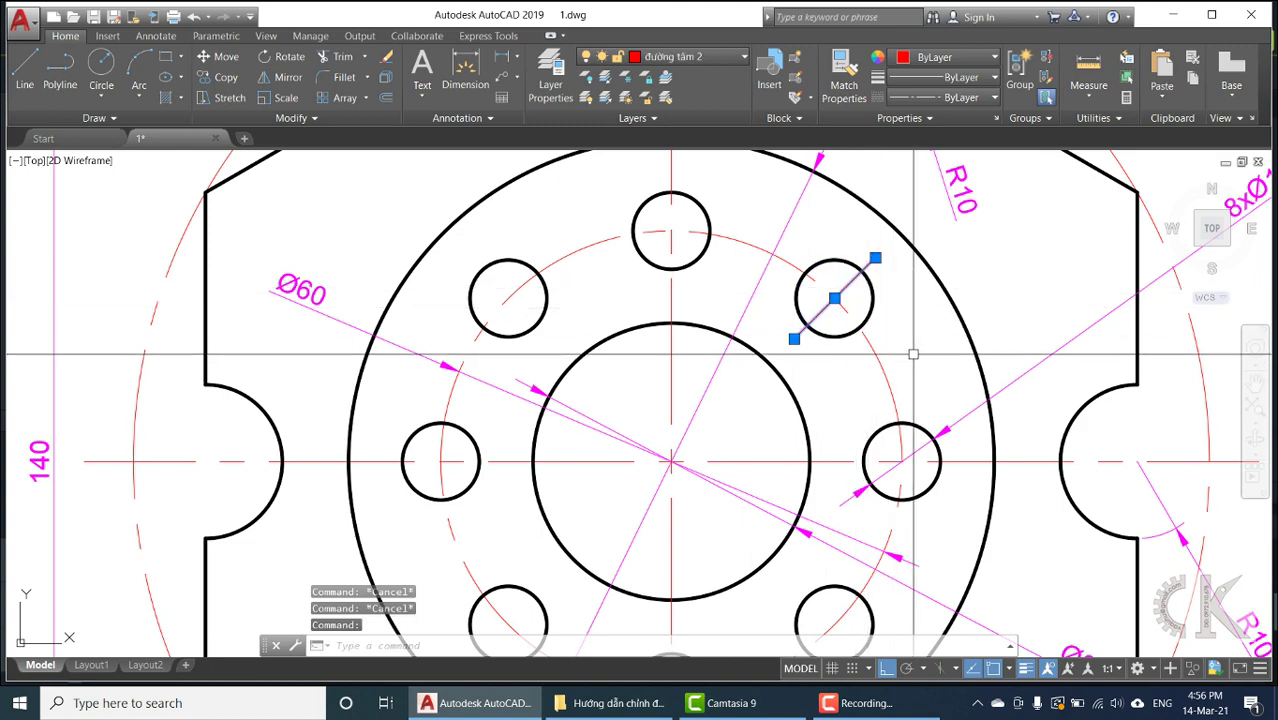
pyautogui.hotkey('ctrl', '1')
pyautogui.click(166, 294)
pyautogui.write('0.5')
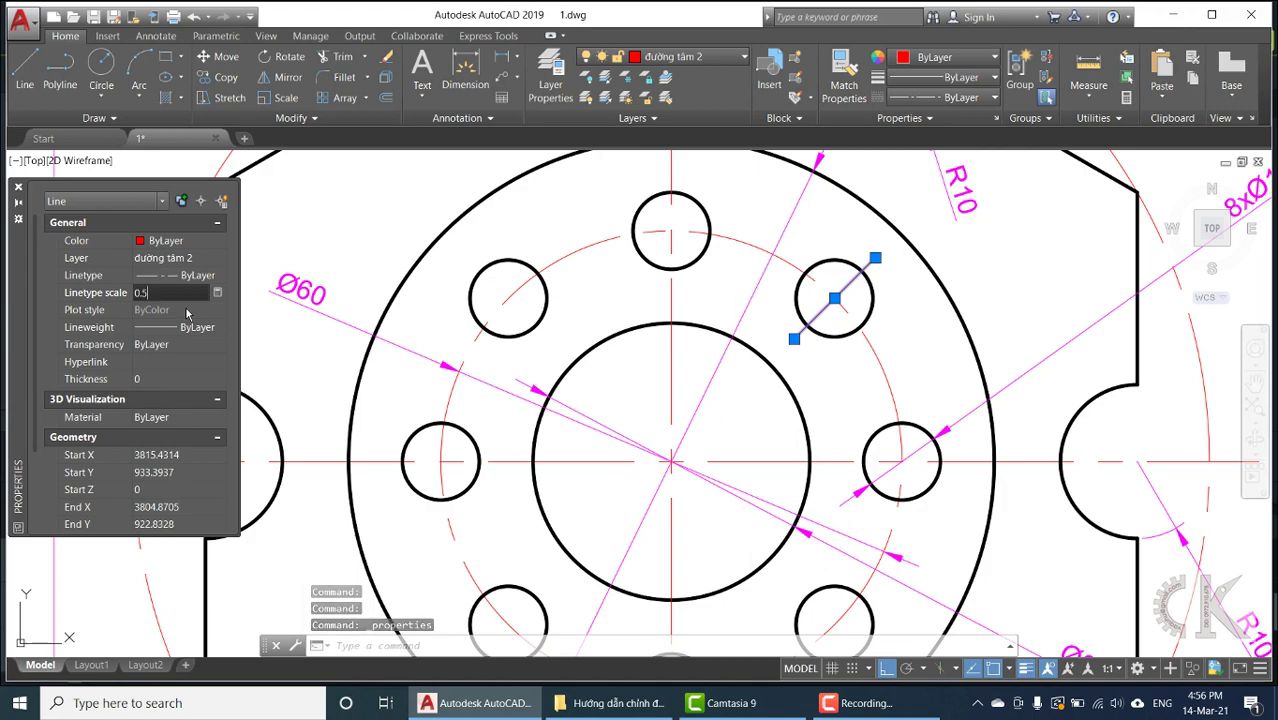
pyautogui.press('Escape')
pyautogui.press('Escape')
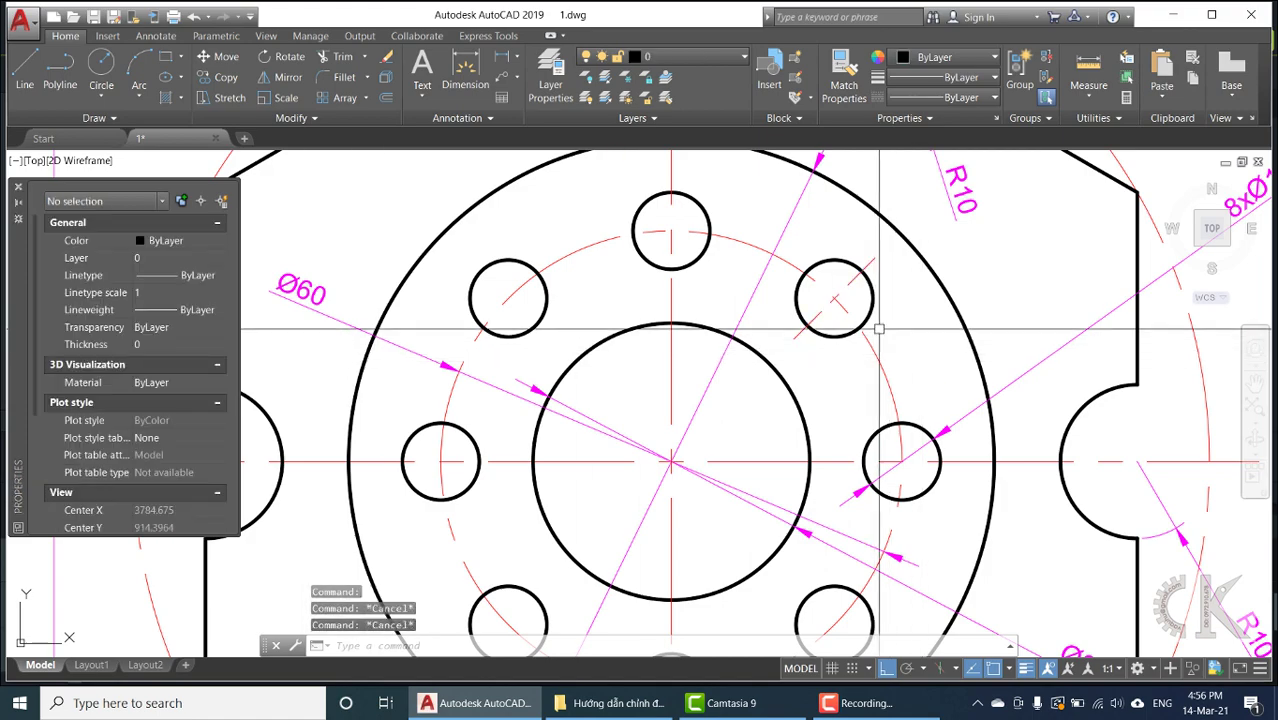
pyautogui.scroll(-2, 838, 313)
pyautogui.scroll(-3, 838, 313)
# Fit the full sheet with plate view, section A-A and flange in view, and close the Properties palette.
pyautogui.moveTo(838, 313); pyautogui.dragTo(939, 372, button='middle')
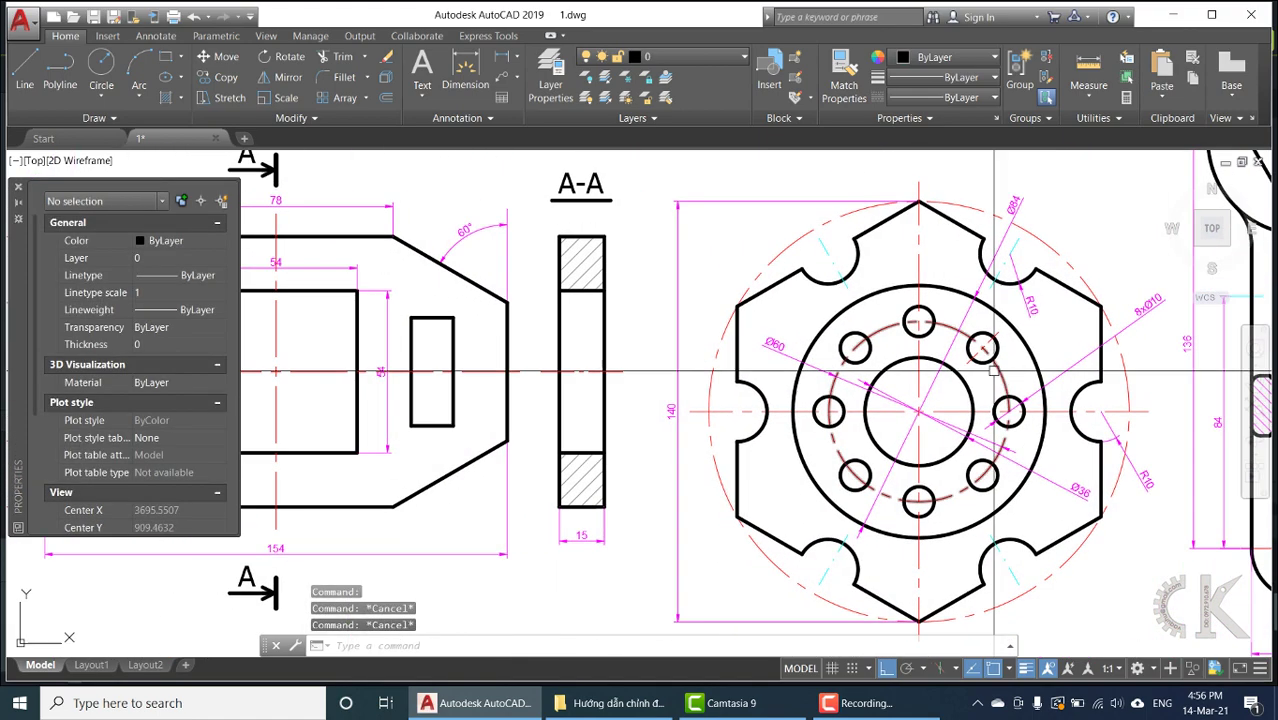
pyautogui.scroll(-1, 939, 372)
pyautogui.moveTo(647, 321); pyautogui.dragTo(719, 378, button='middle')
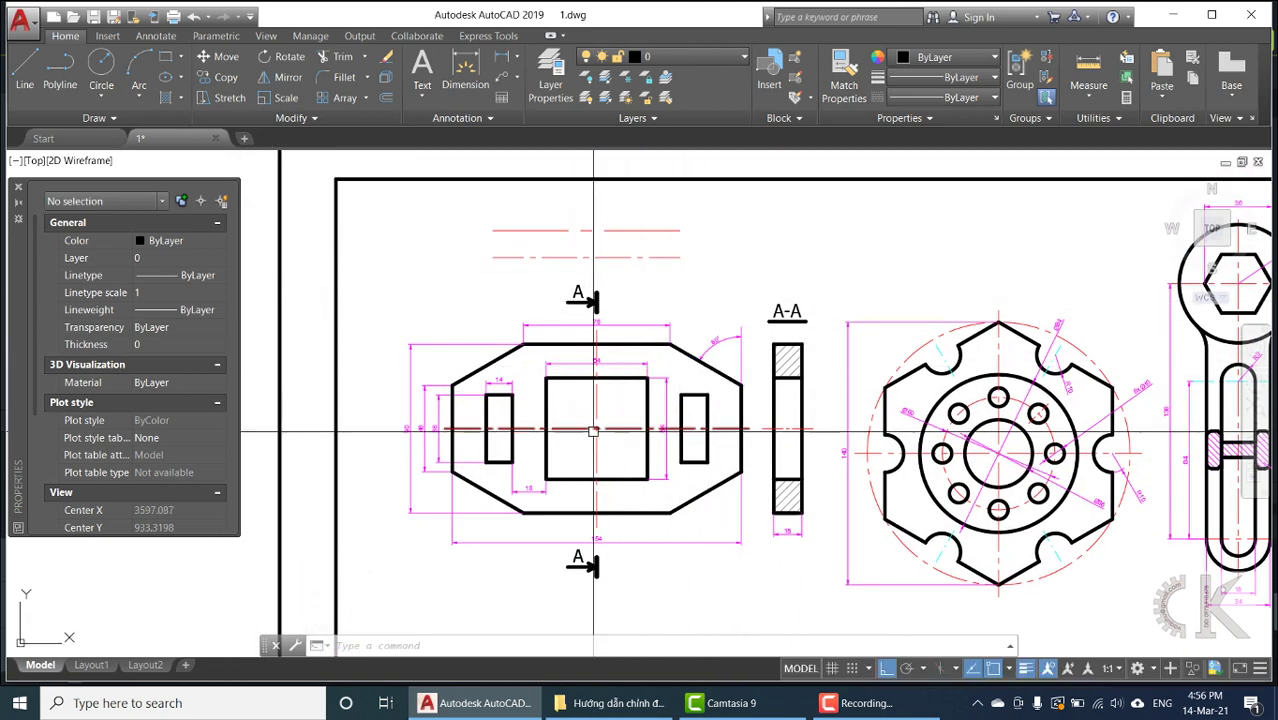
pyautogui.moveTo(608, 440); pyautogui.dragTo(584, 412, button='middle')
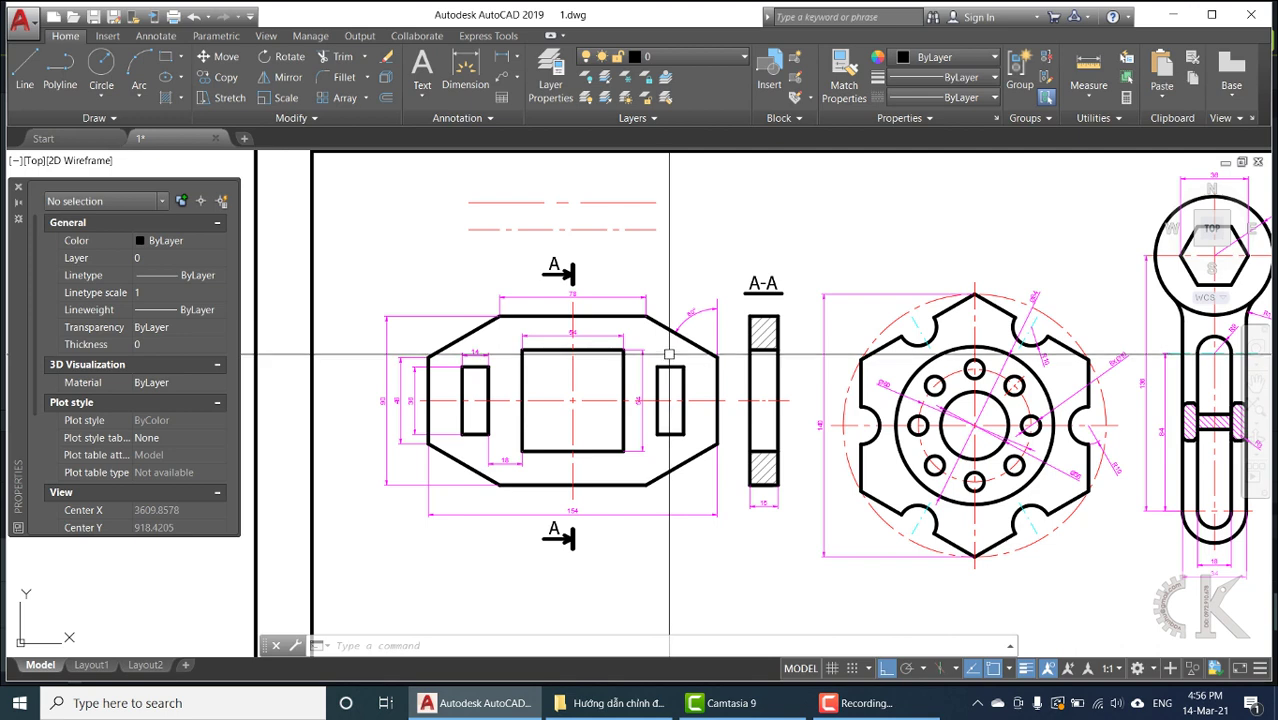
pyautogui.click(19, 190)
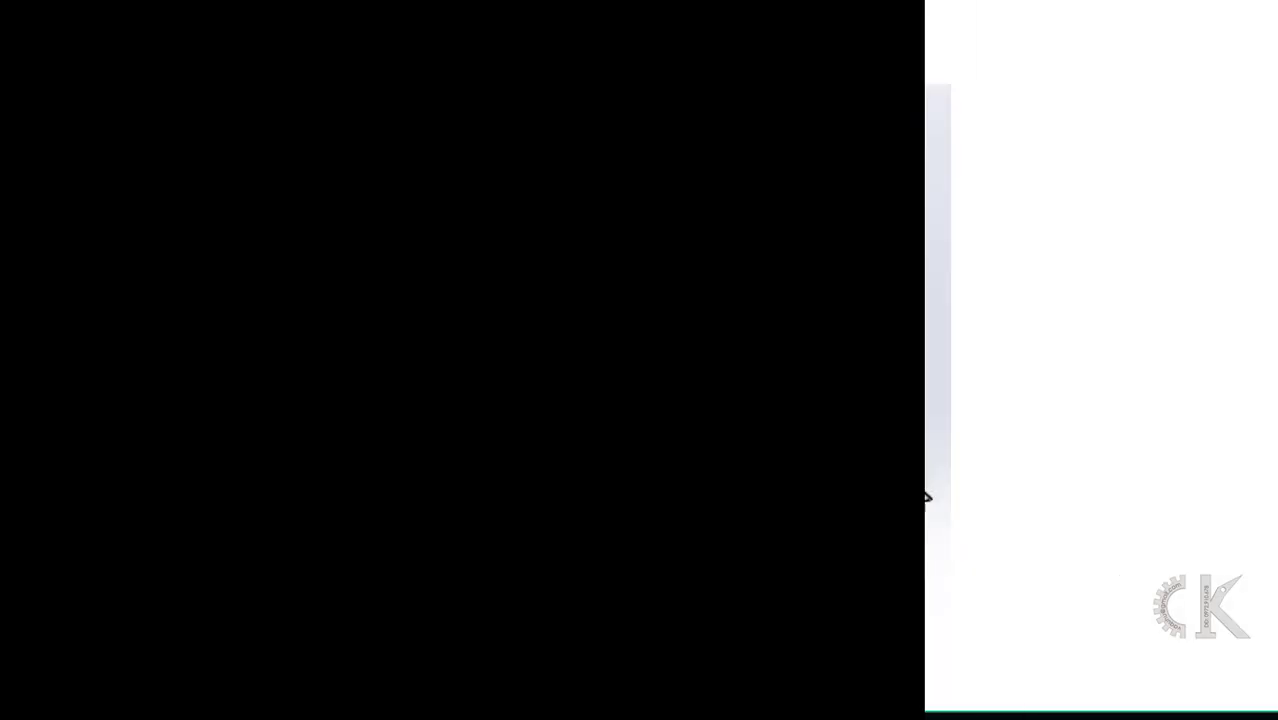